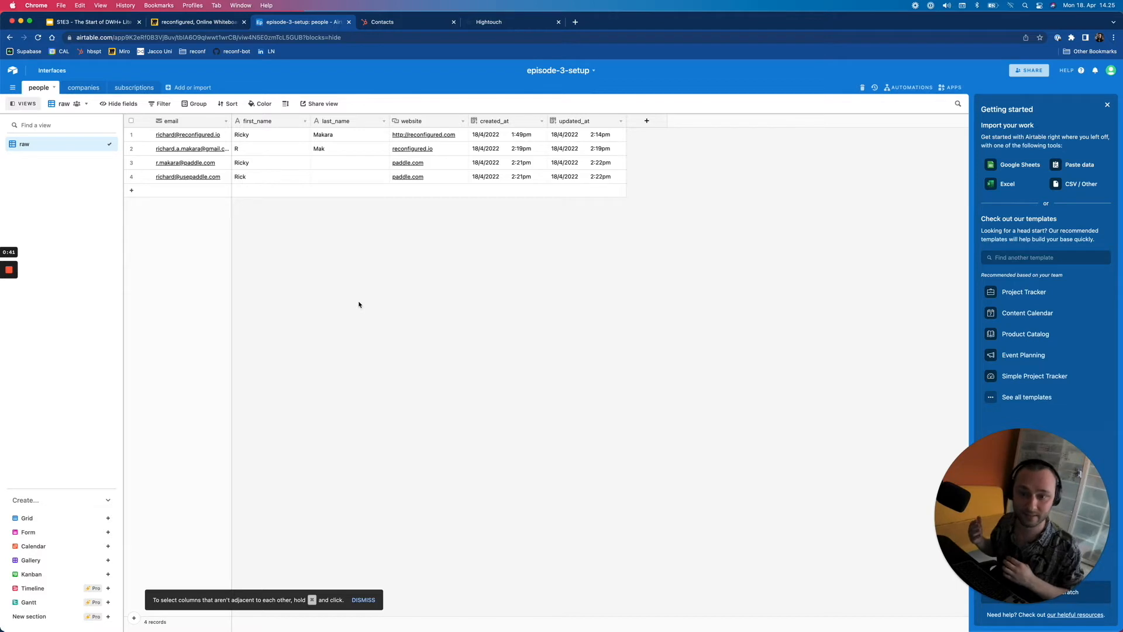
# - View the Airtable companies table with its single reconfigured.io record, then go to HubSpot Contacts
pyautogui.click(83, 88)
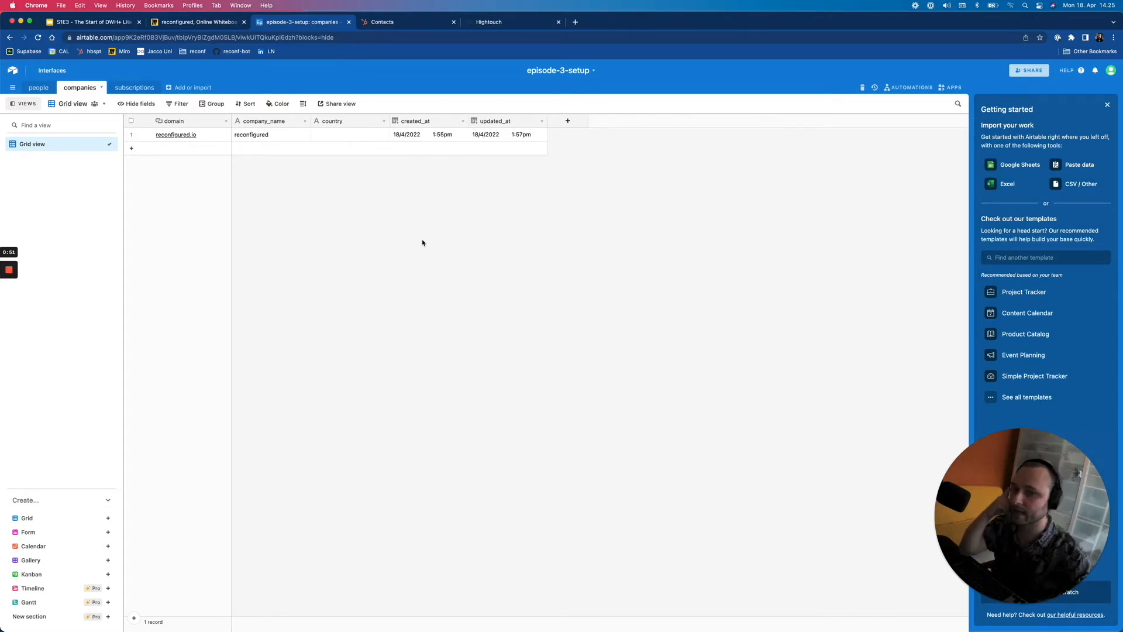
pyautogui.click(391, 22)
# - Review the HubSpot Companies list (Paddle, Usepaddle, Reconfigured), then go to the settings page
pyautogui.click(54, 93)
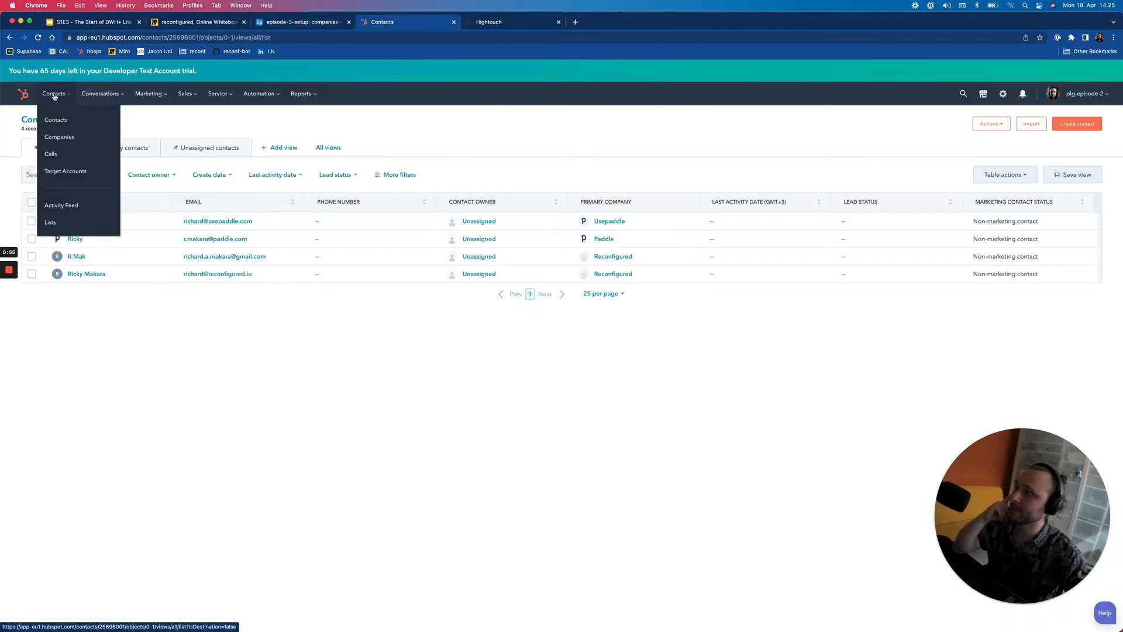
pyautogui.click(67, 137)
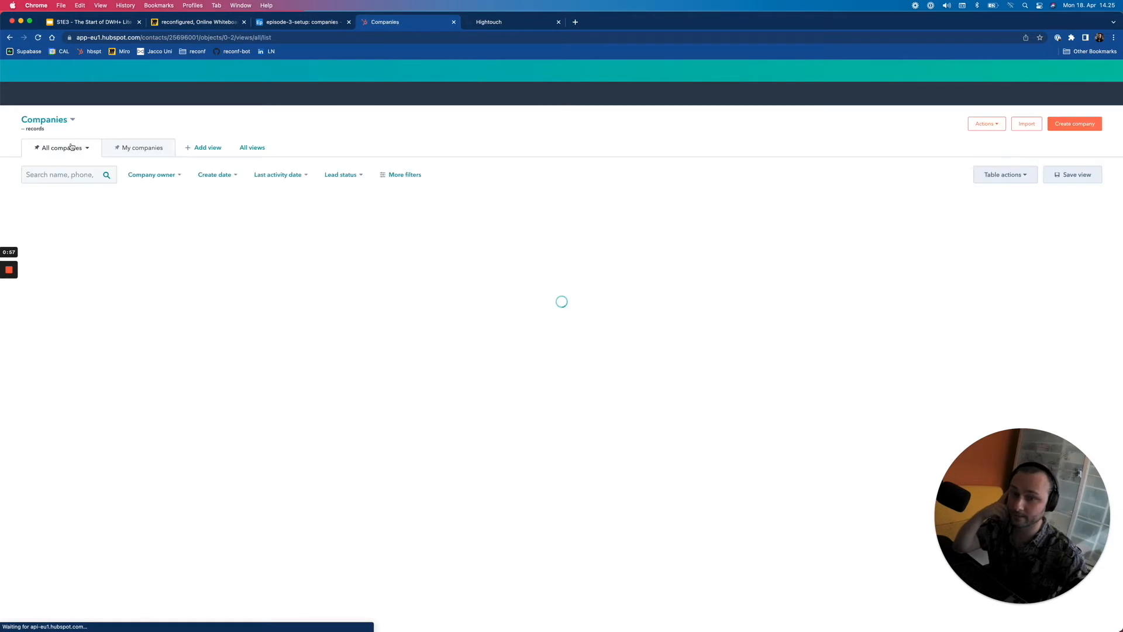
pyautogui.moveTo(227, 297); pyautogui.dragTo(105, 291)
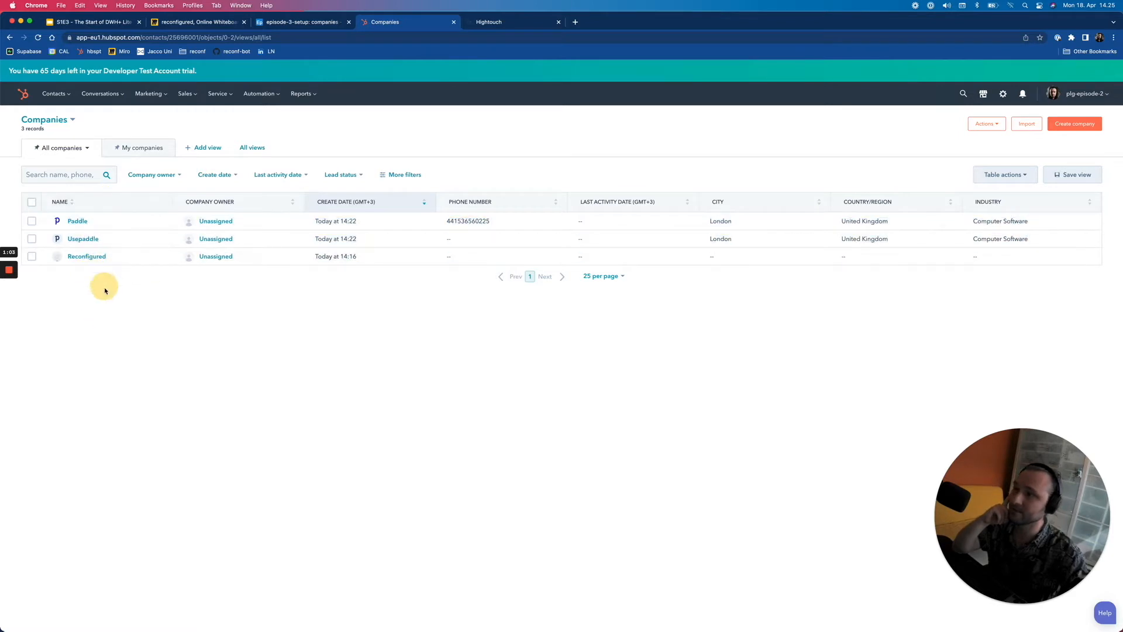
pyautogui.click(172, 324)
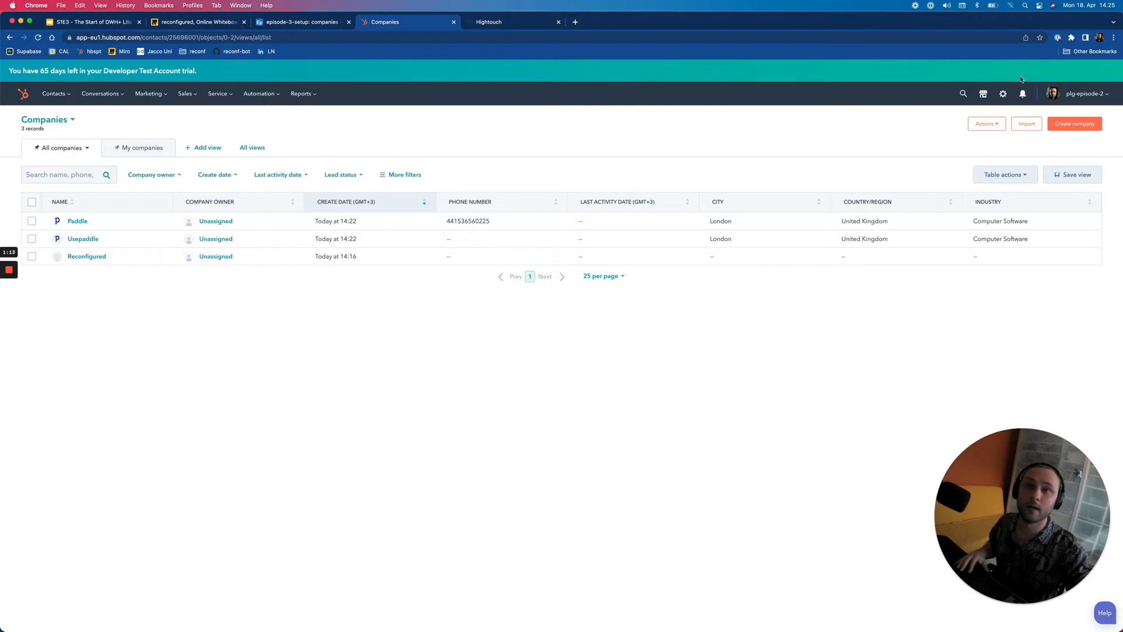
pyautogui.click(1003, 94)
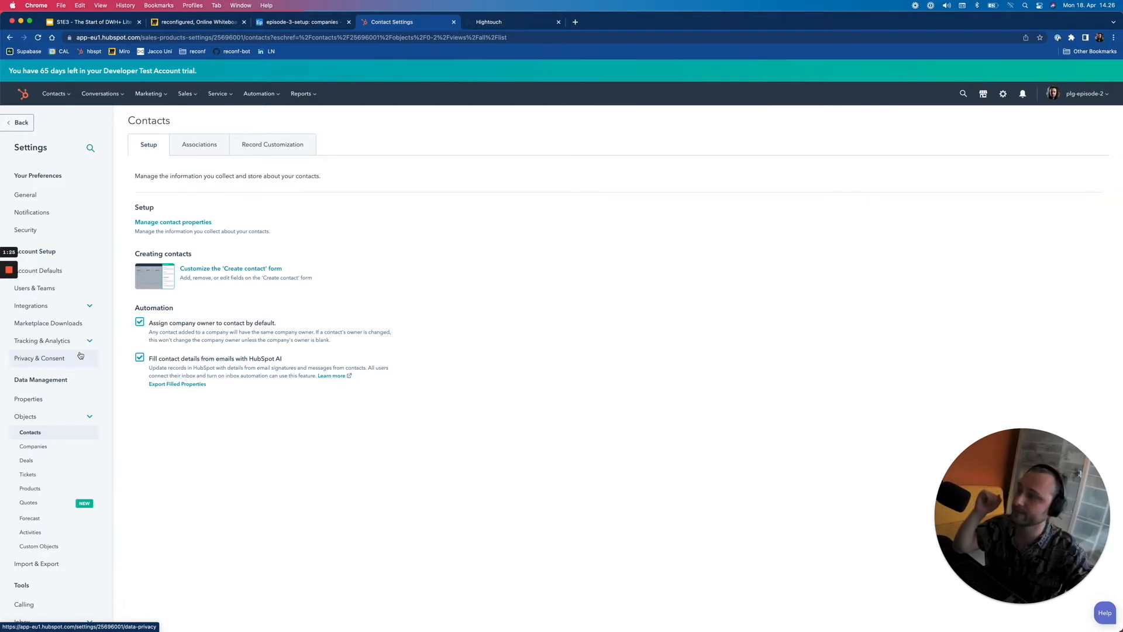
# - Confirm Hightouch is the only connected app under Integrations, then go to the App Marketplace
pyautogui.click(1008, 95)
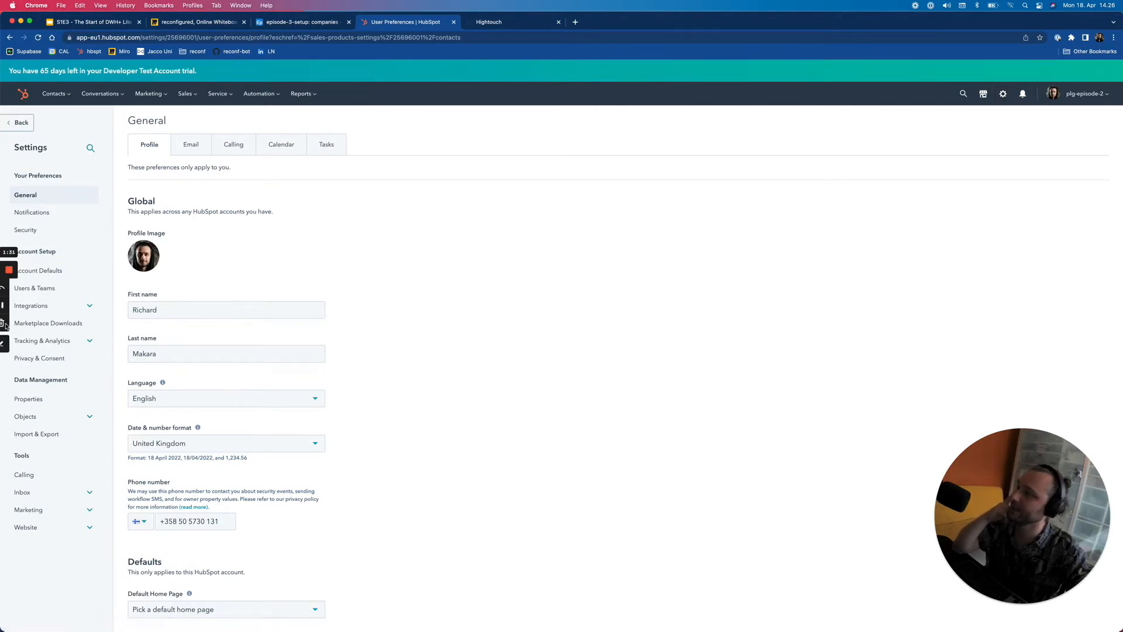
pyautogui.click(65, 306)
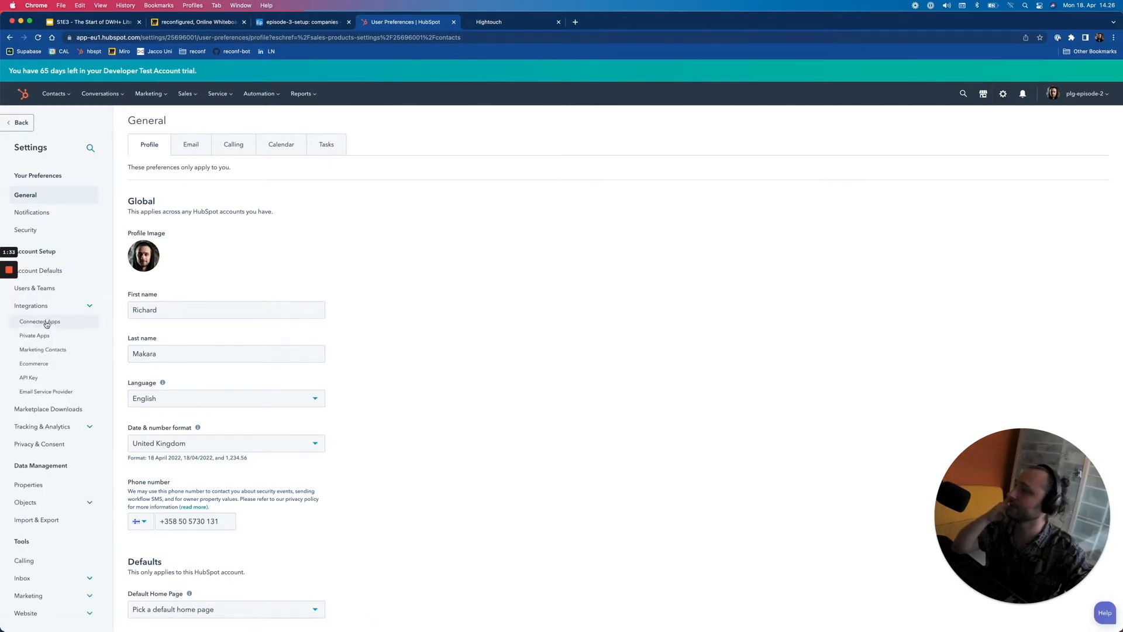
pyautogui.click(46, 325)
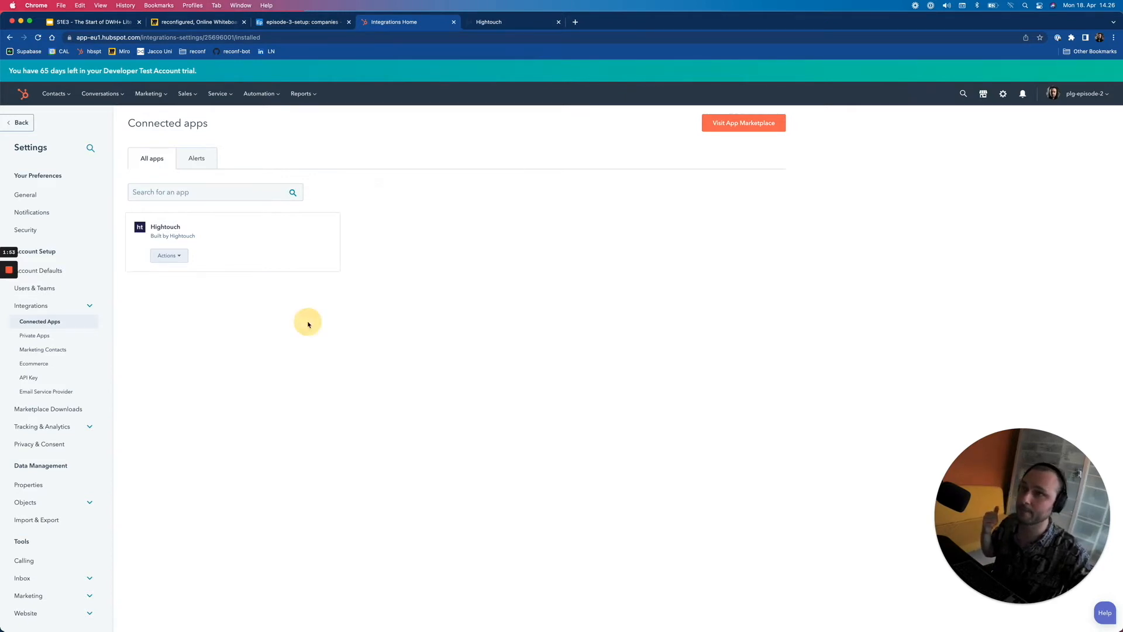
pyautogui.click(728, 123)
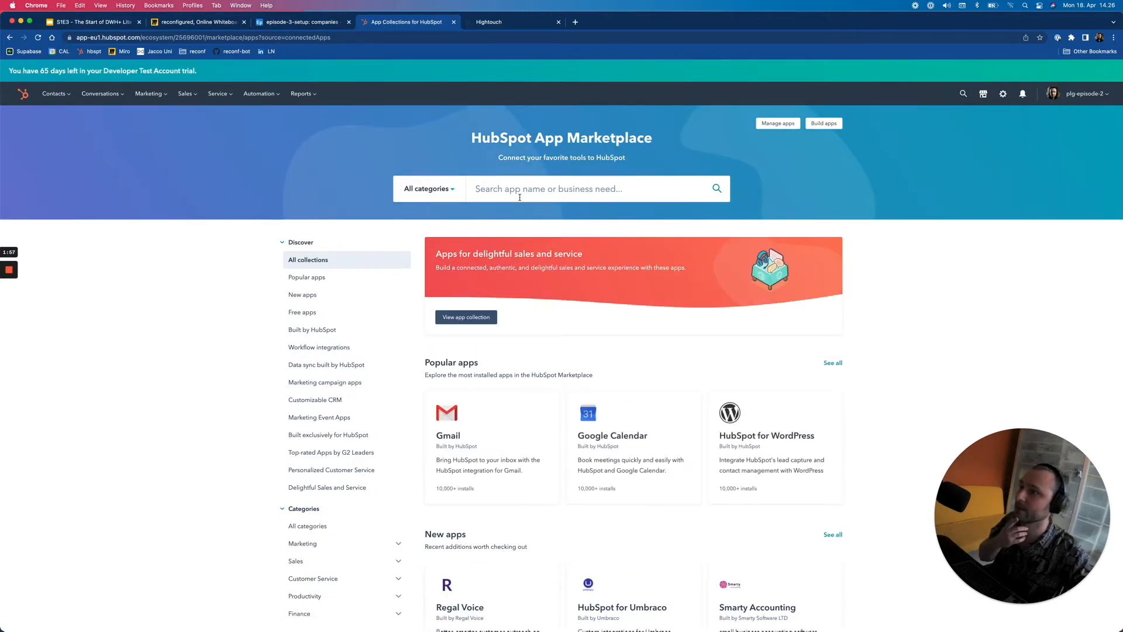
# - Find the Airtable data sync app in the marketplace and install it up to the API key field
pyautogui.click(519, 197)
pyautogui.write('airtable')
pyautogui.press('Return')
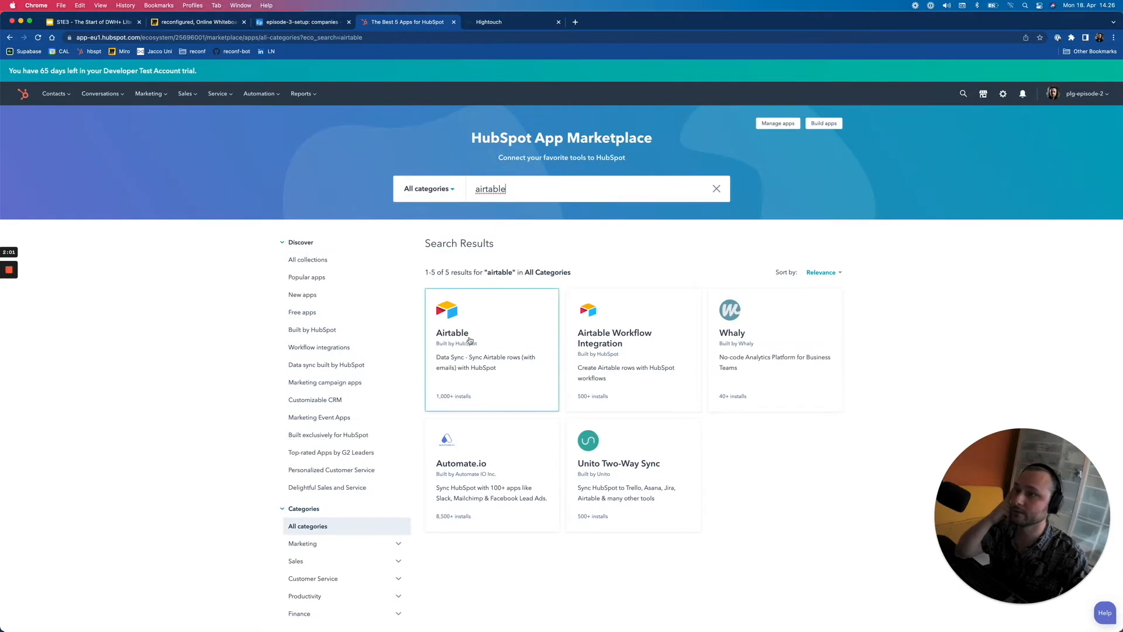
pyautogui.click(469, 340)
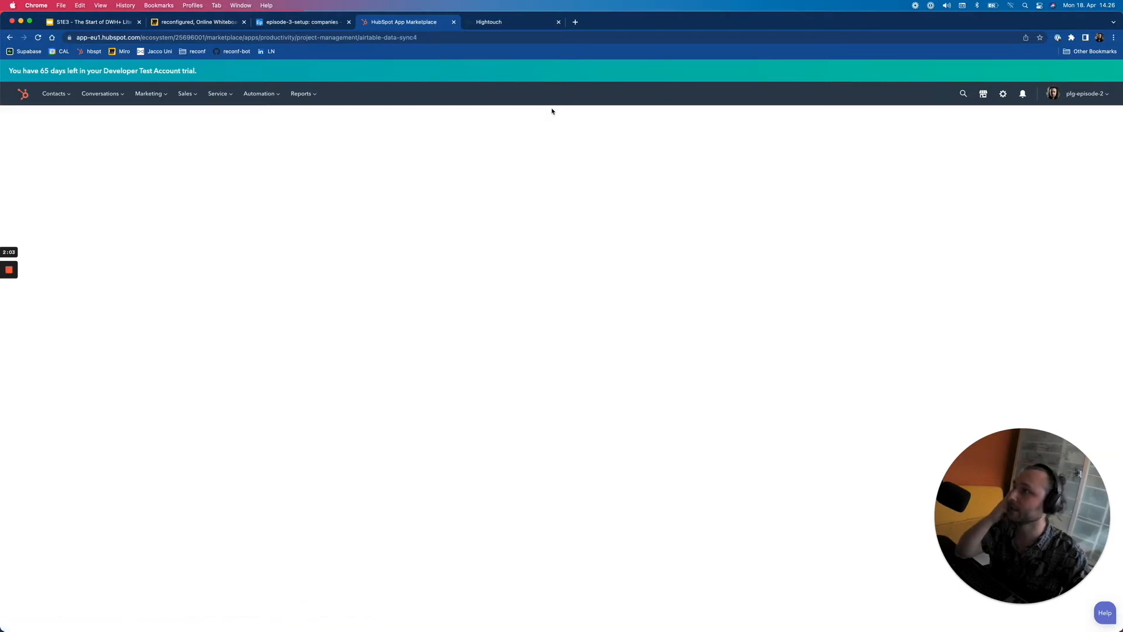
pyautogui.click(827, 162)
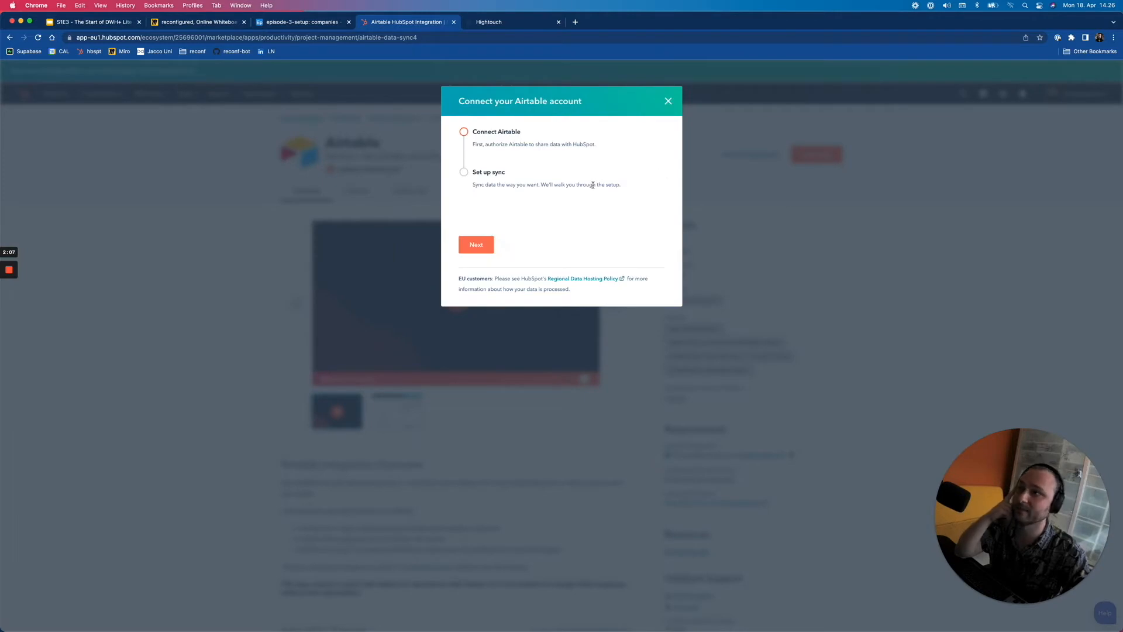
pyautogui.click(490, 243)
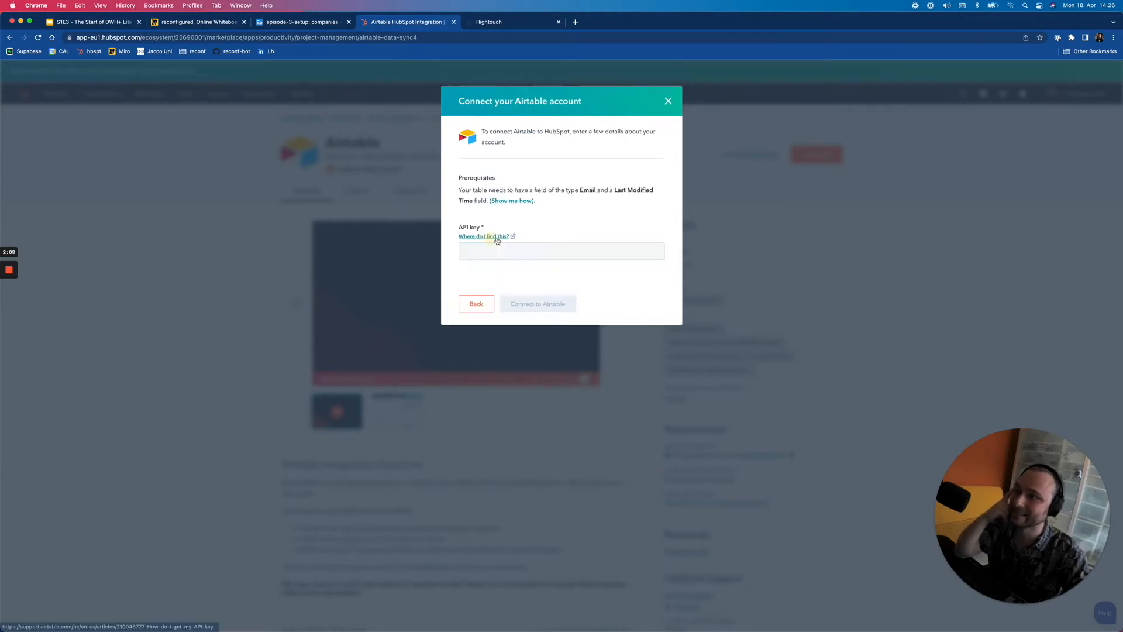
pyautogui.click(550, 263)
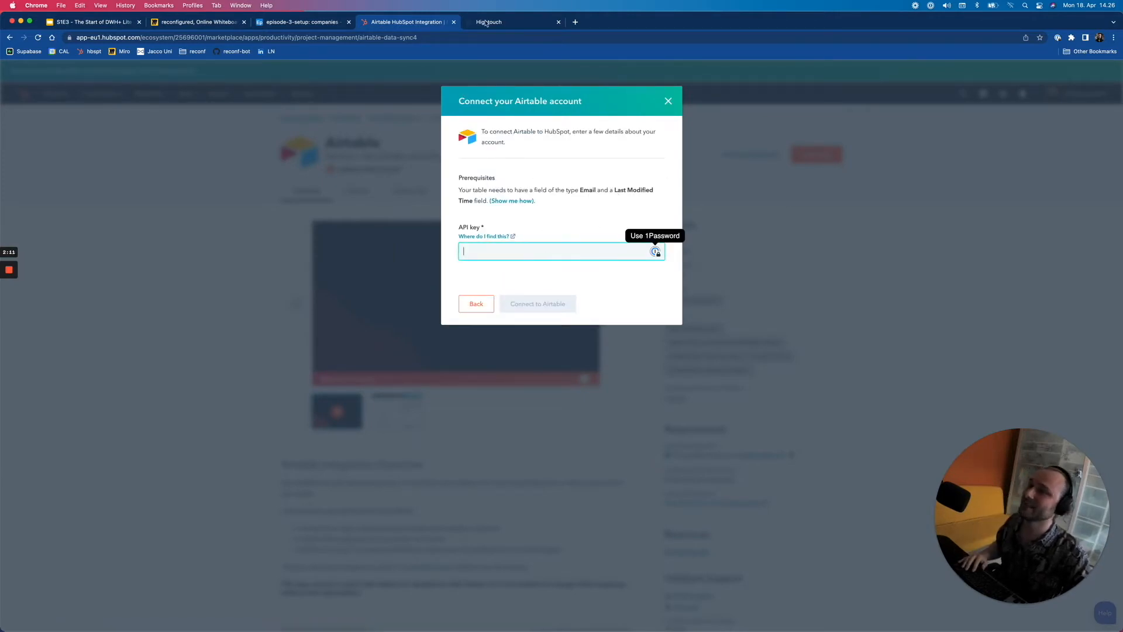
# - Load airtable.com in a new browser tab
pyautogui.click(575, 22)
pyautogui.write('airat')
pyautogui.press('super+a')
pyautogui.write('airtable')
pyautogui.press('Return')
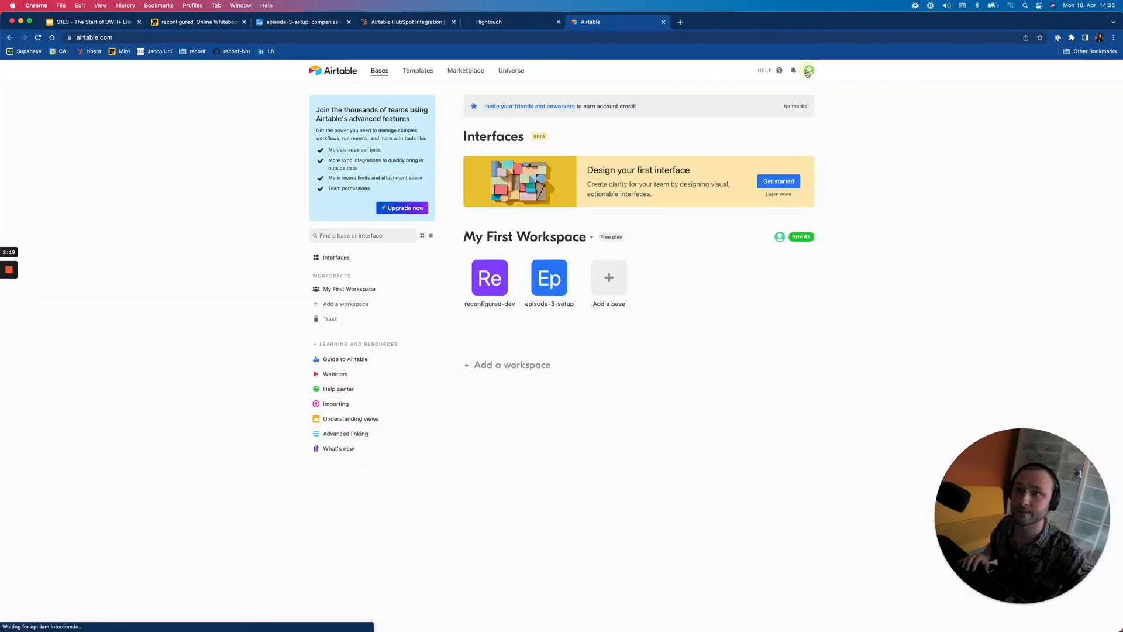
pyautogui.click(809, 71)
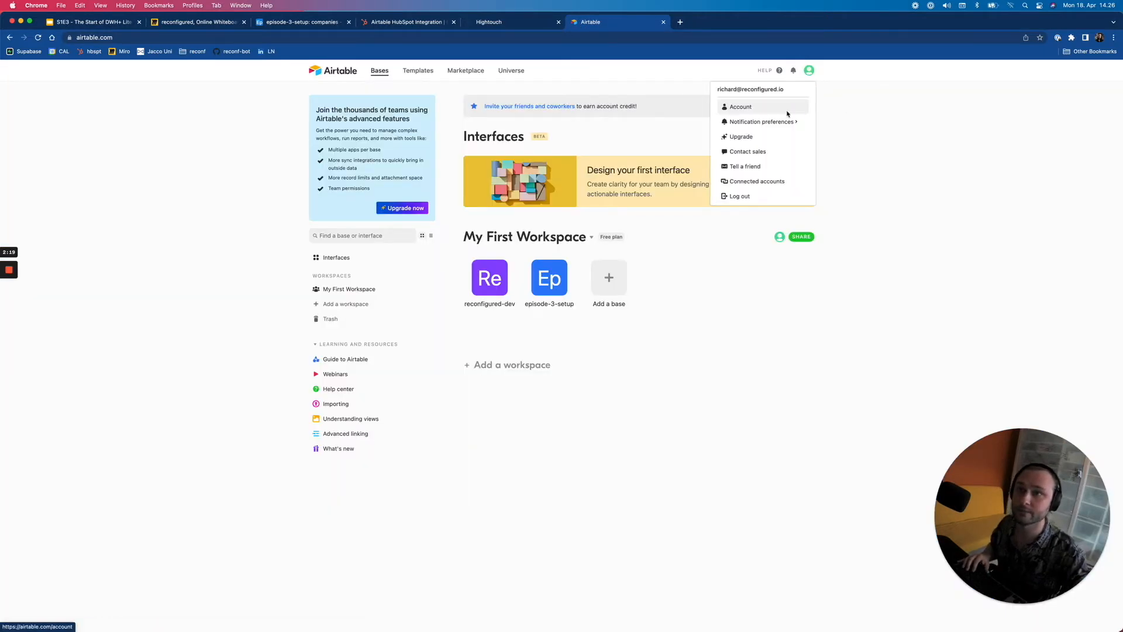
pyautogui.click(745, 109)
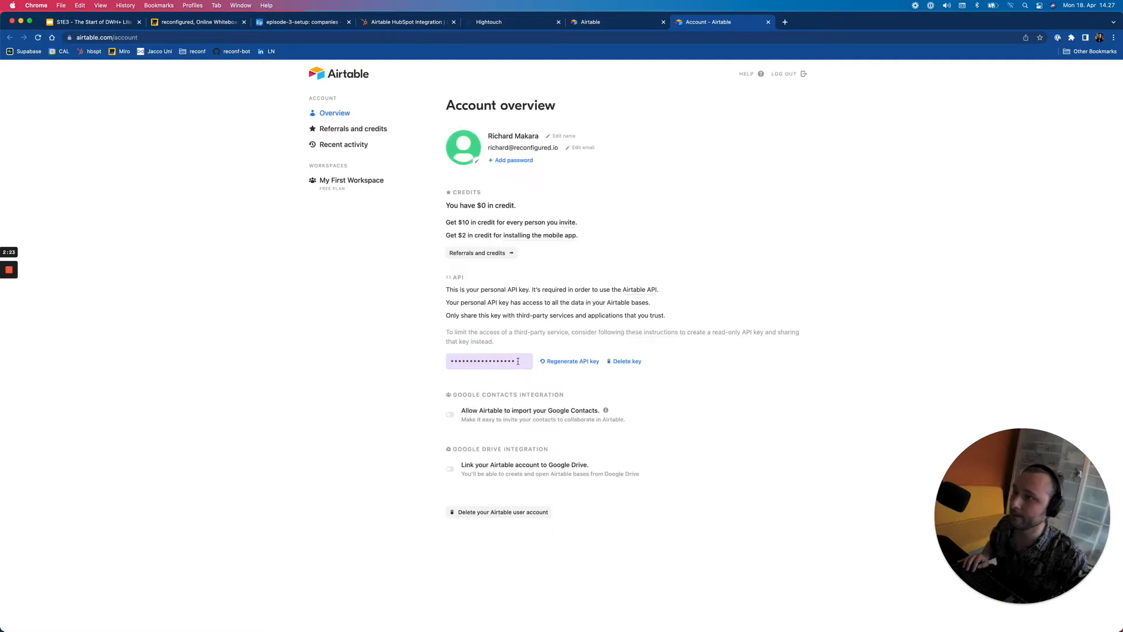
pyautogui.click(518, 361)
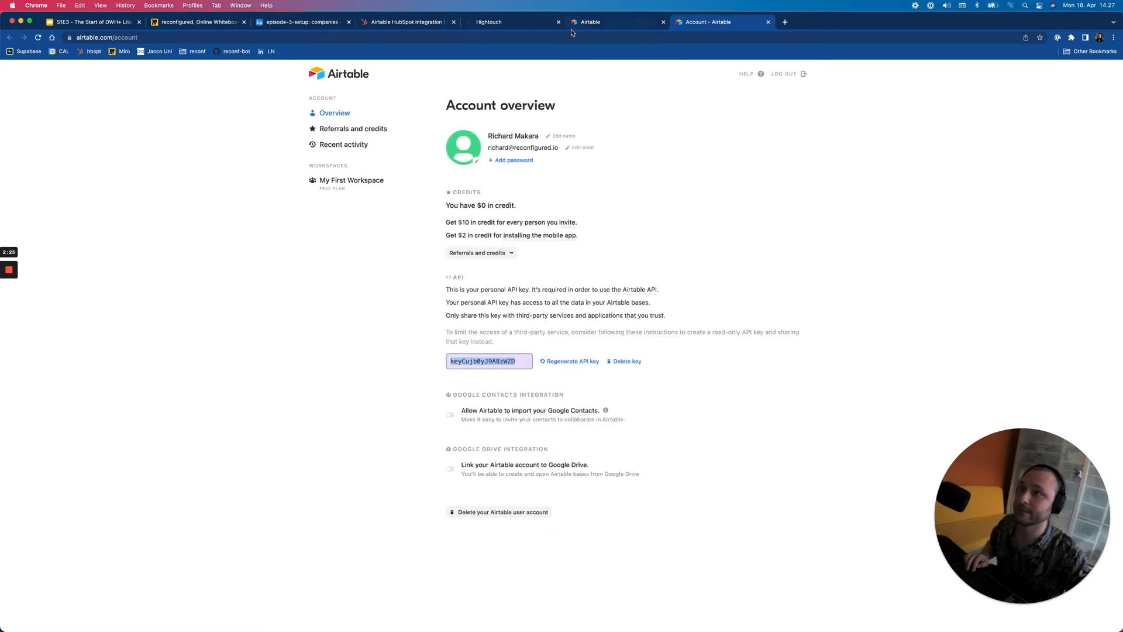
pyautogui.click(588, 21)
pyautogui.click(498, 22)
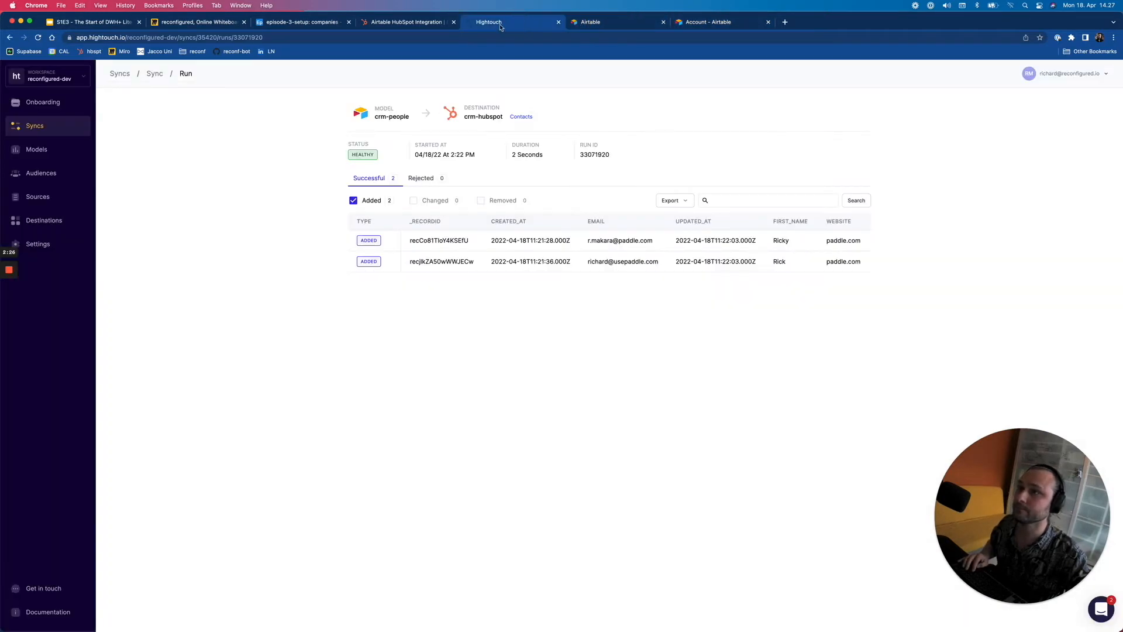
pyautogui.click(425, 21)
pyautogui.press('super+v')
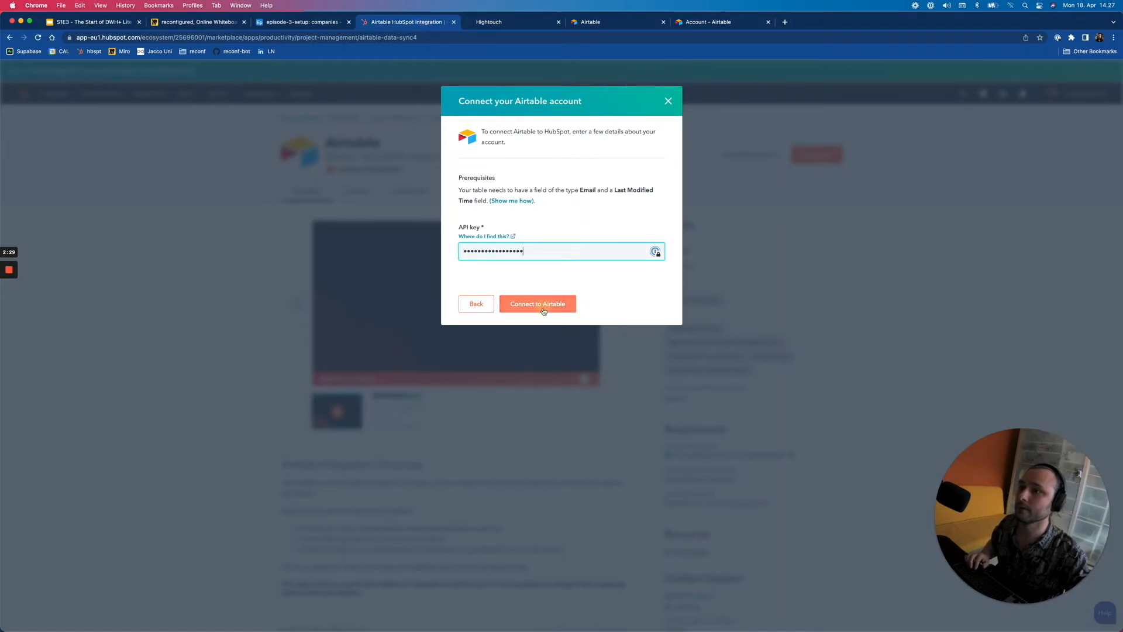
# - Connect the Airtable account, start sync setup, and choose Company sync
pyautogui.click(541, 309)
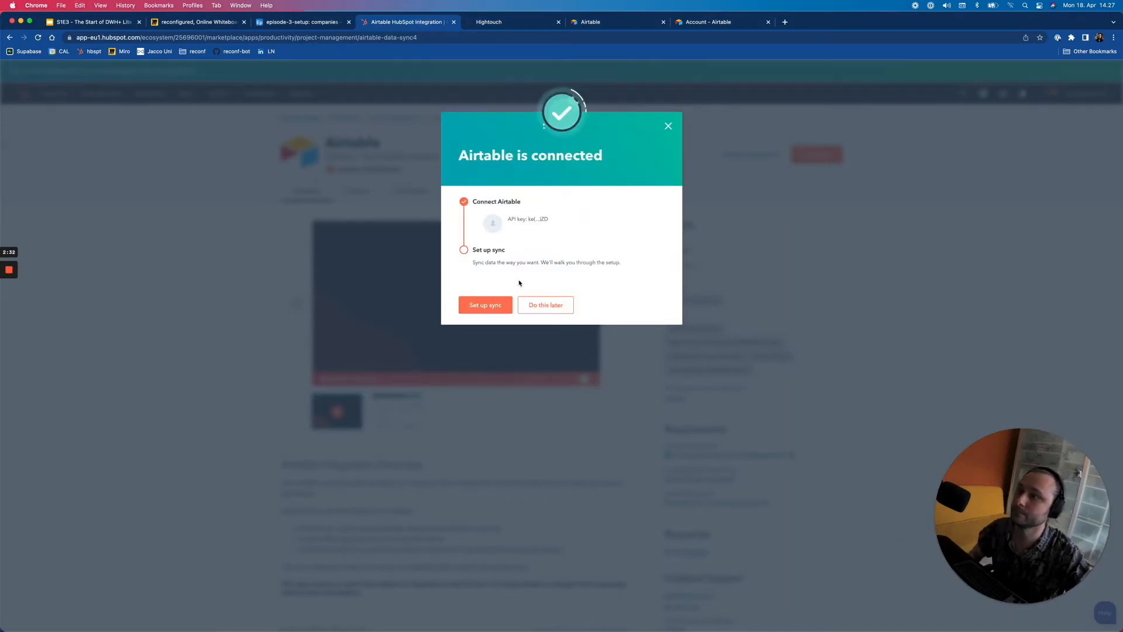
pyautogui.click(490, 310)
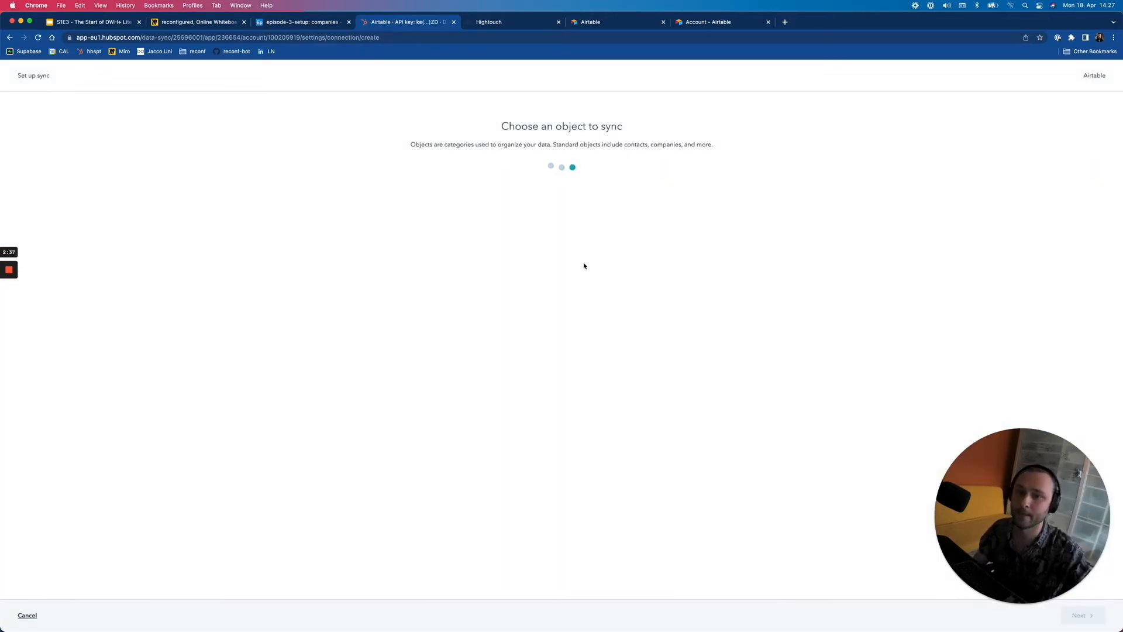
pyautogui.click(556, 203)
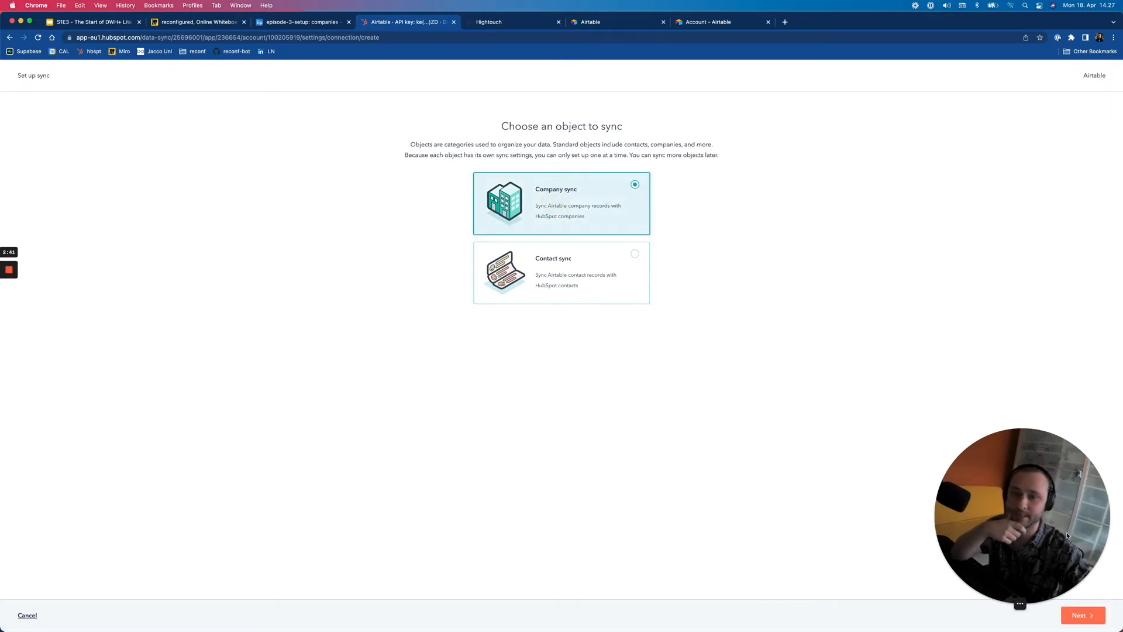
# - Choose the episode-3-setup workspace and its companies table as the sync source
pyautogui.click(1093, 619)
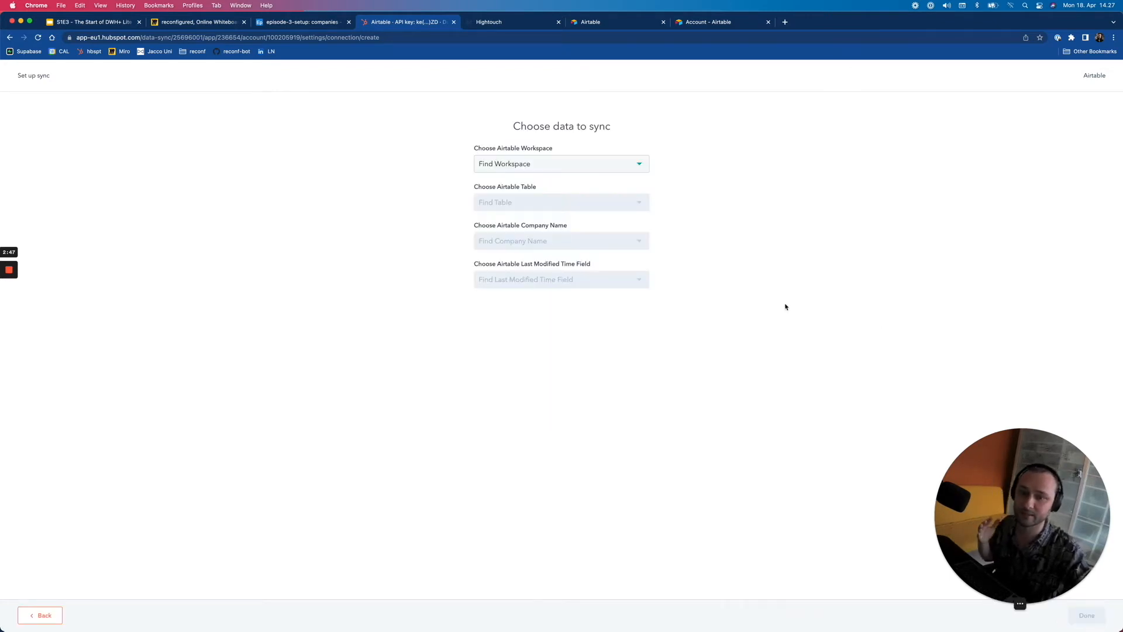
pyautogui.click(578, 165)
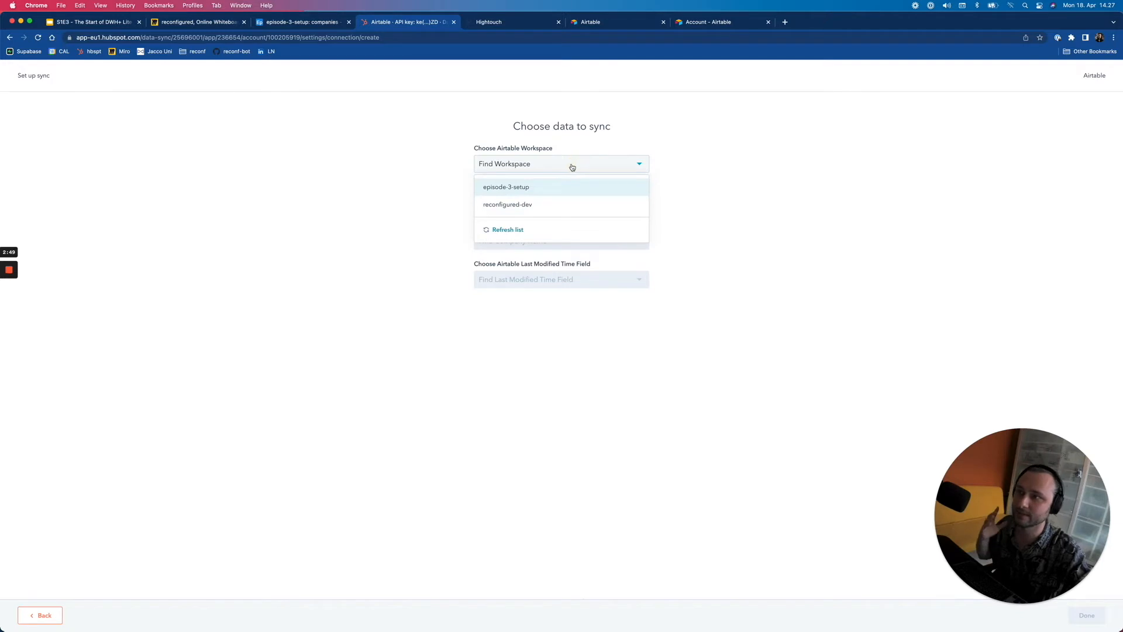
pyautogui.click(518, 188)
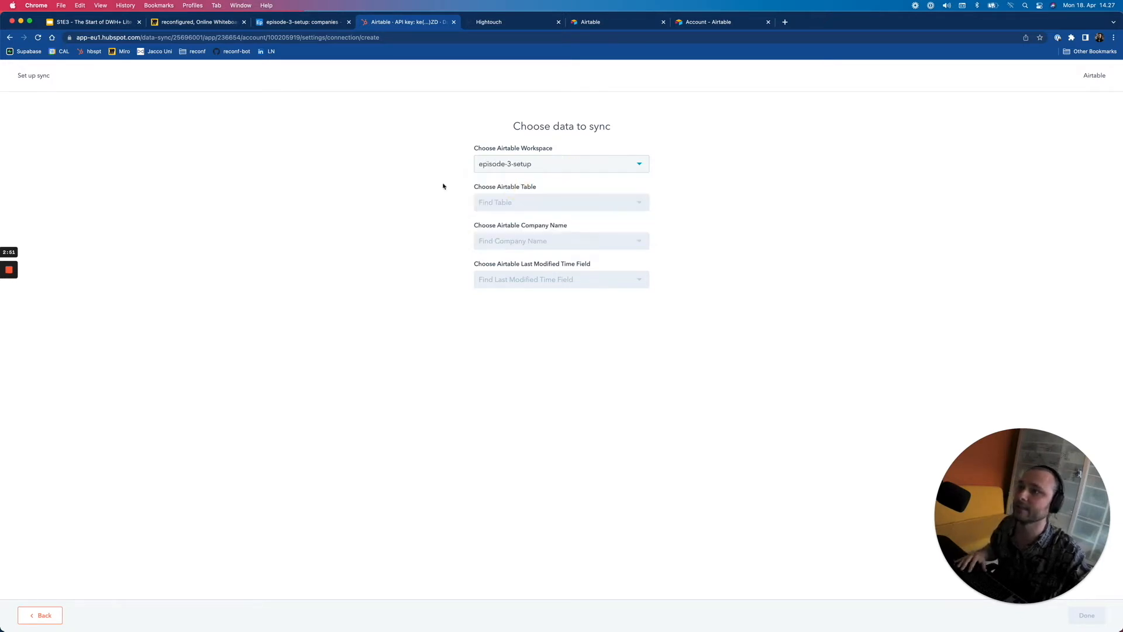
pyautogui.click(495, 203)
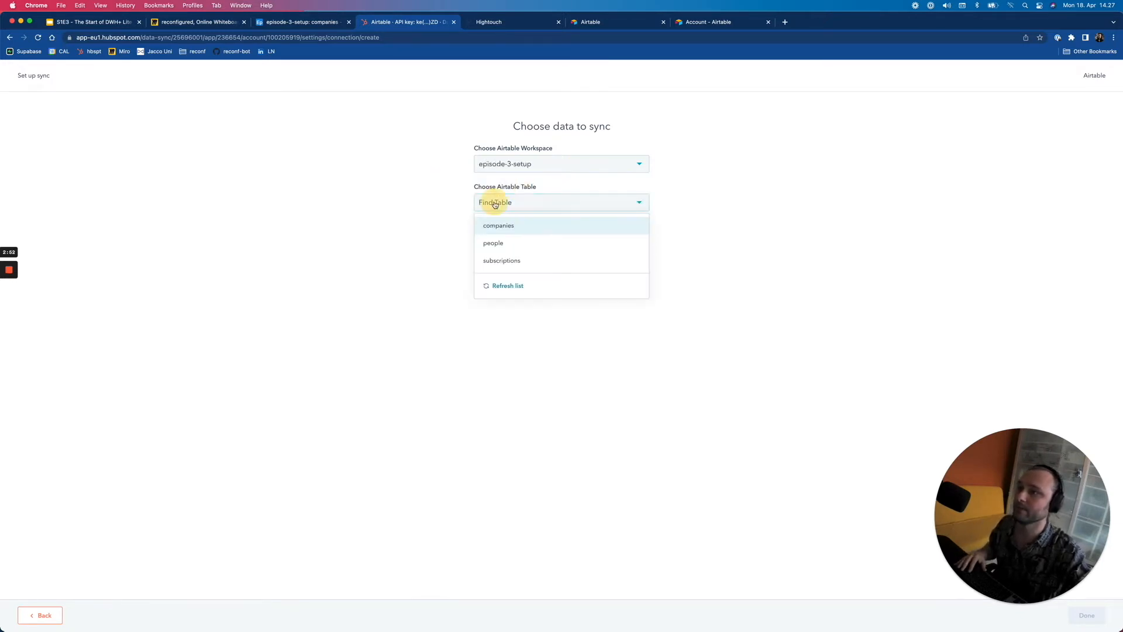
pyautogui.click(516, 227)
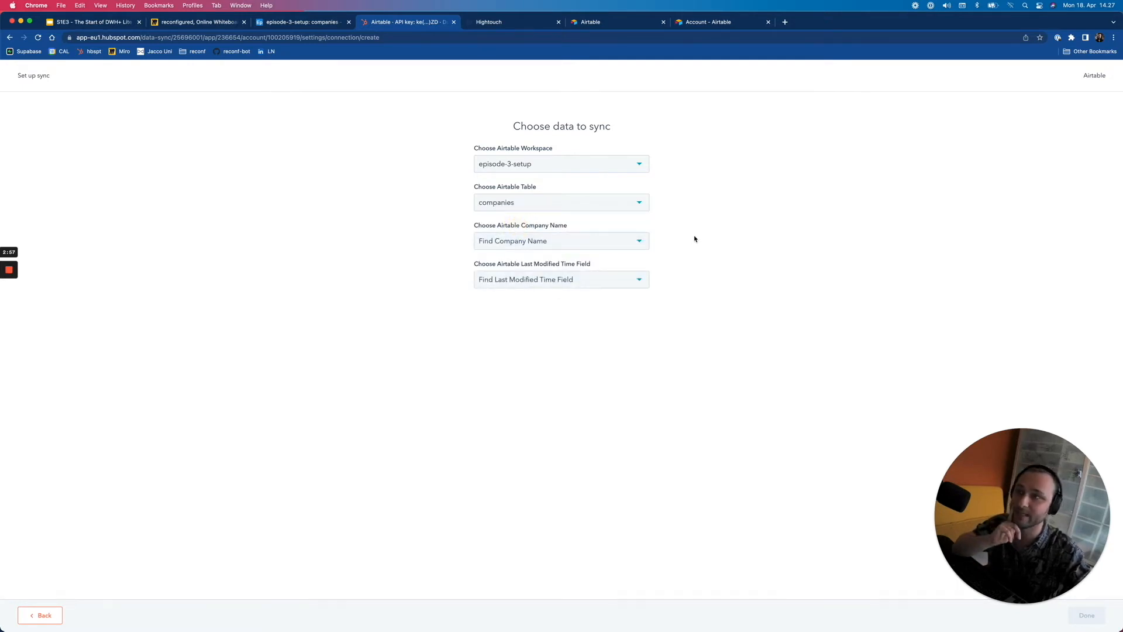
pyautogui.moveTo(515, 126); pyautogui.dragTo(614, 127)
pyautogui.click(613, 128)
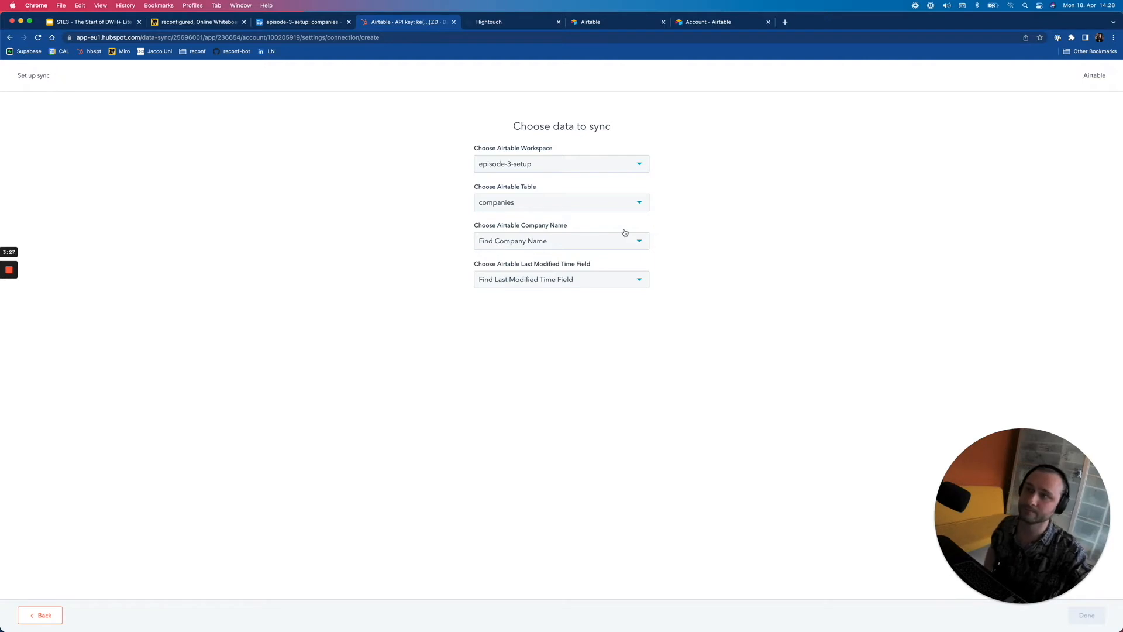
# - Use company_name for Company Name and updated_at as last-modified field, then finish creating the sync
pyautogui.click(582, 241)
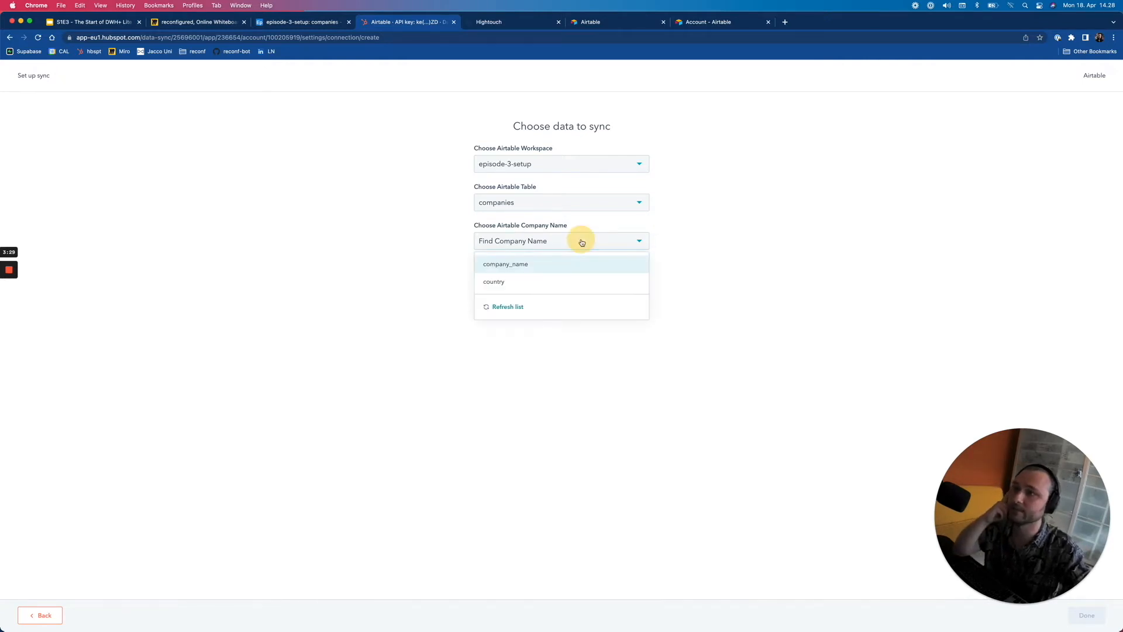
pyautogui.click(491, 269)
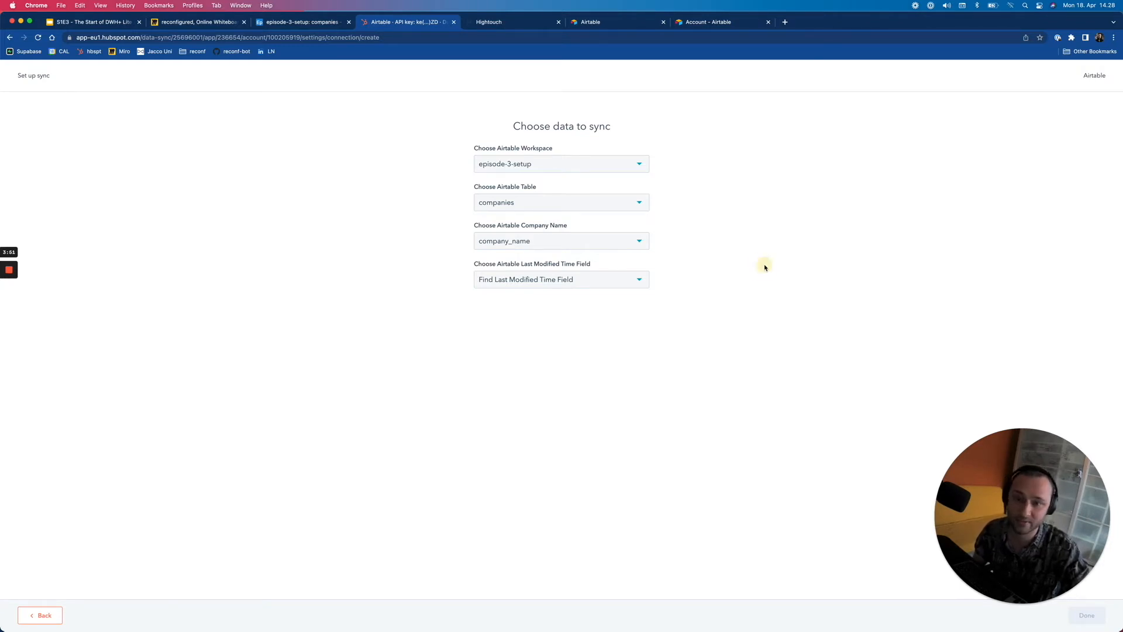
pyautogui.click(516, 281)
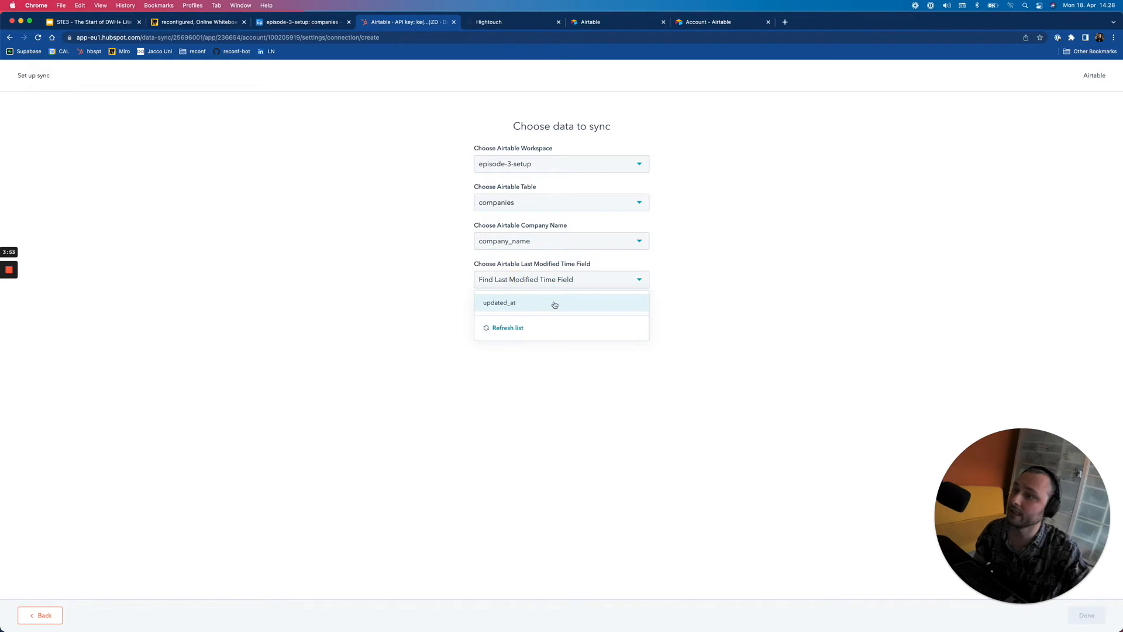
pyautogui.click(504, 303)
pyautogui.click(776, 357)
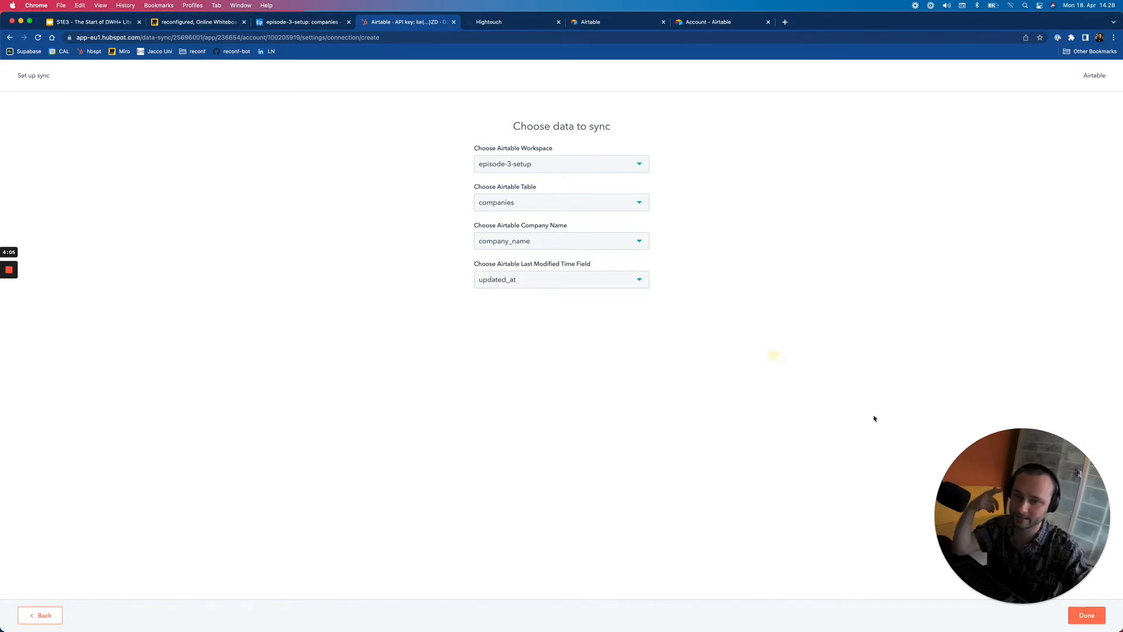
pyautogui.click(1092, 615)
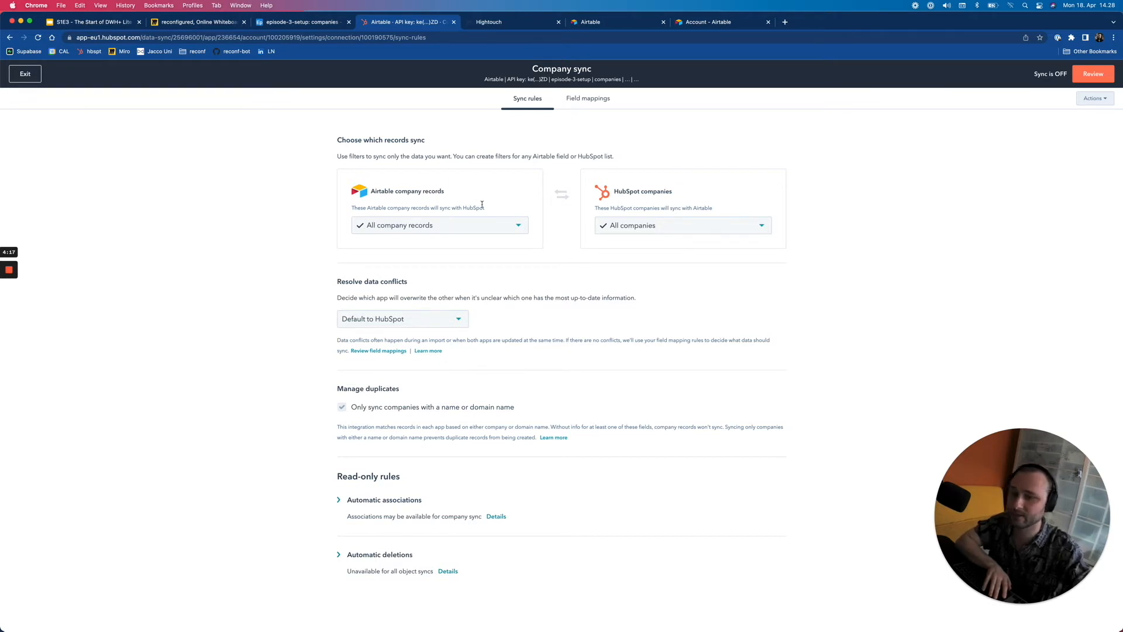
pyautogui.click(186, 22)
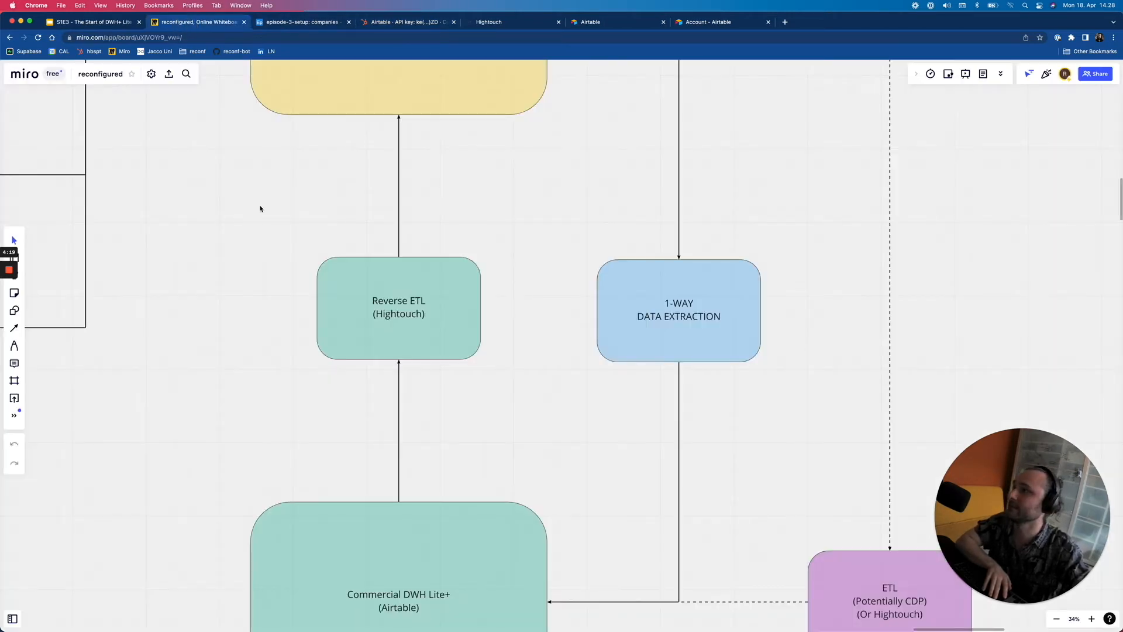
pyautogui.scroll(-5, 443, 272)
pyautogui.moveTo(470, 259); pyautogui.dragTo(468, 317)
pyautogui.scroll(-1, 444, 387)
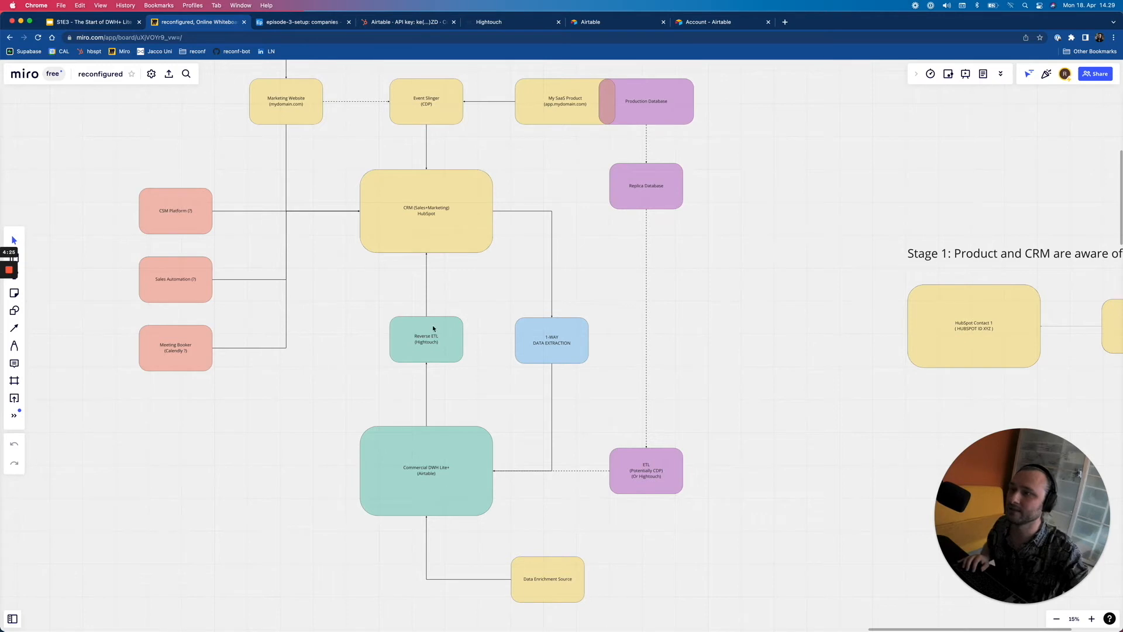
pyautogui.click(432, 462)
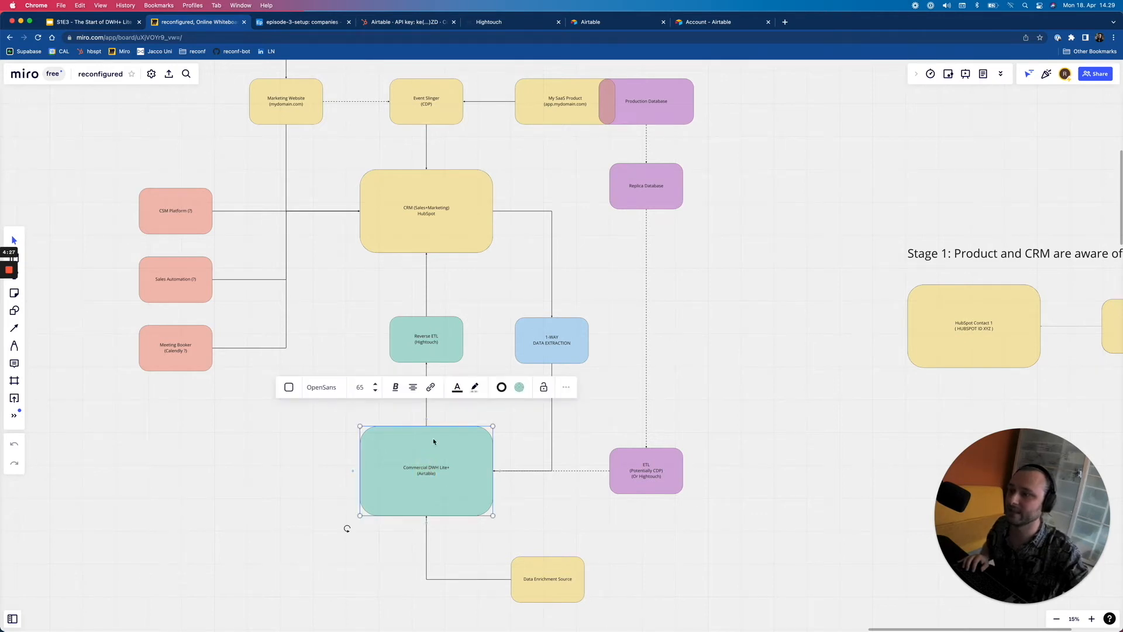
pyautogui.click(436, 235)
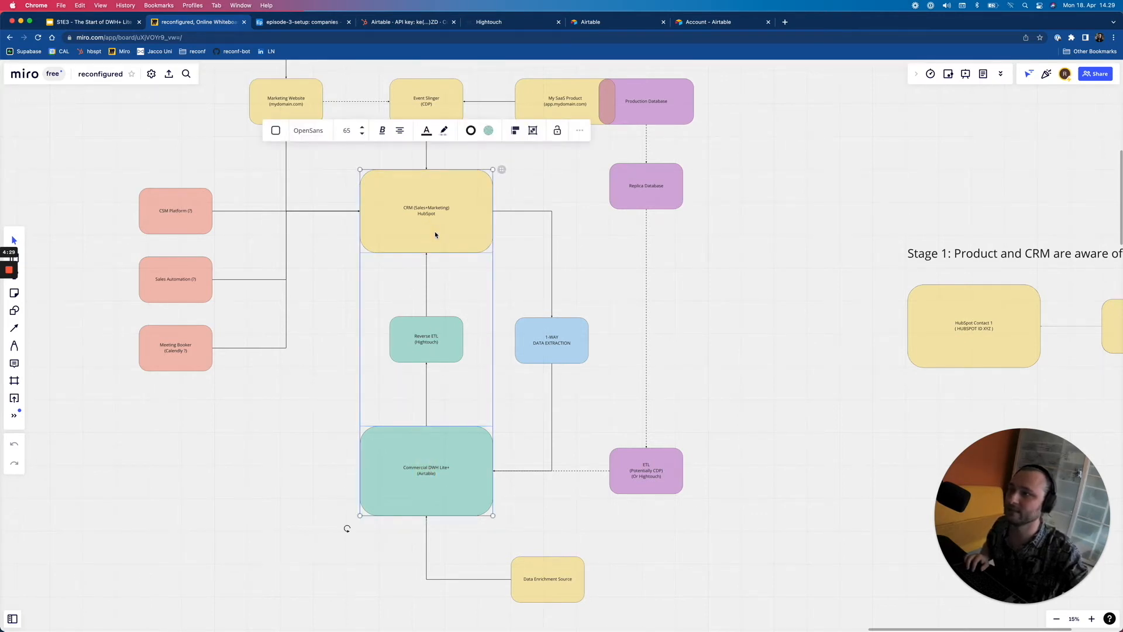
pyautogui.click(566, 180)
pyautogui.click(458, 212)
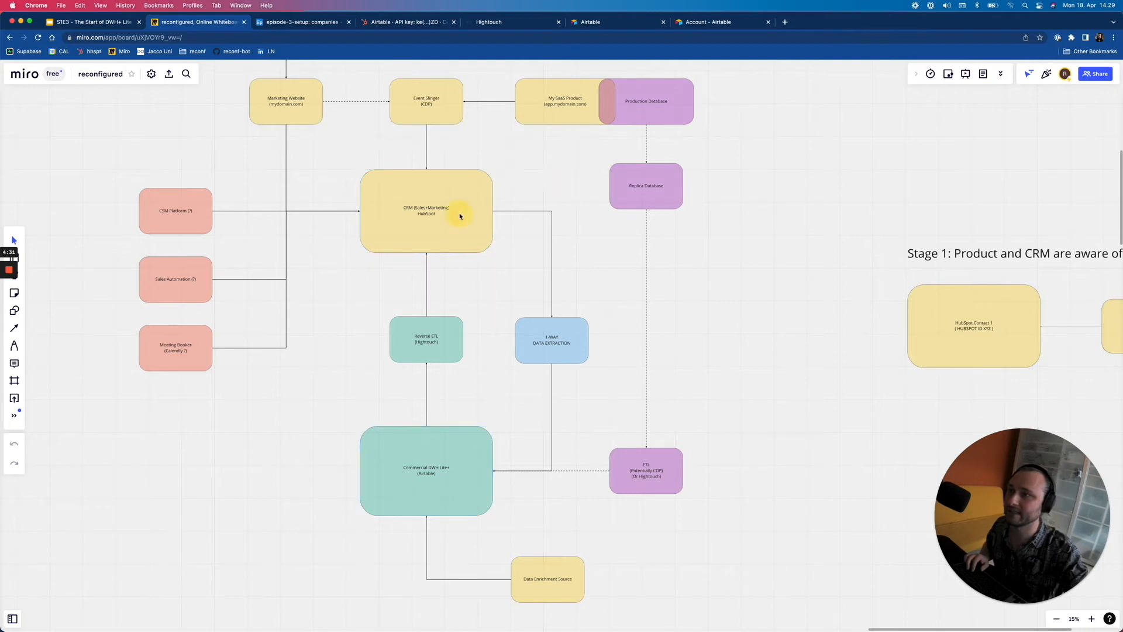
pyautogui.click(570, 350)
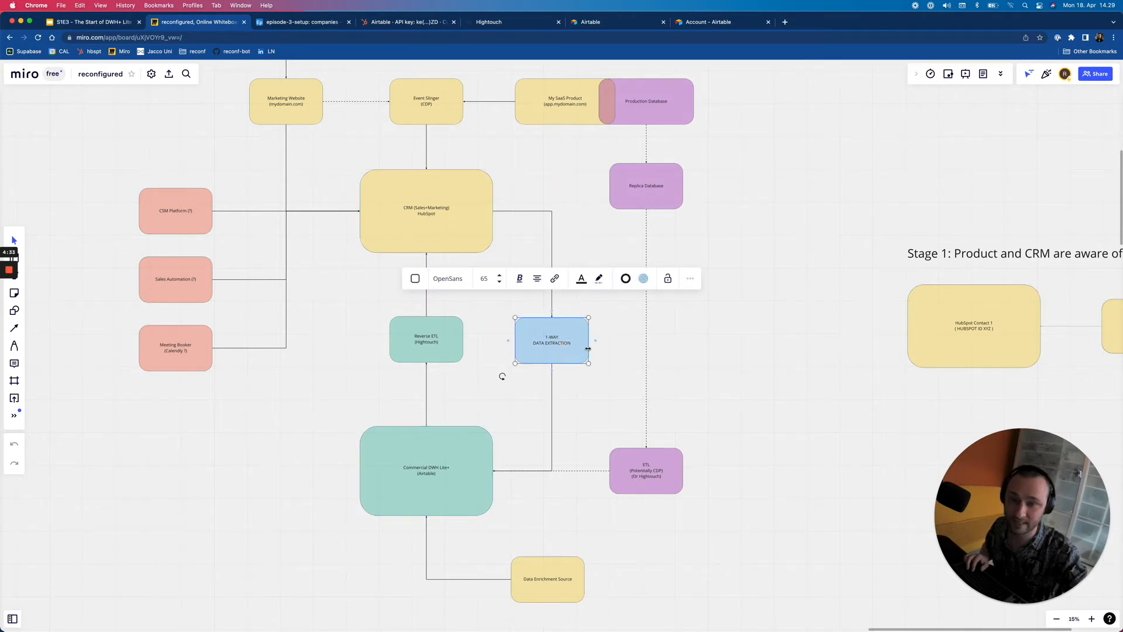
pyautogui.click(425, 348)
pyautogui.click(439, 443)
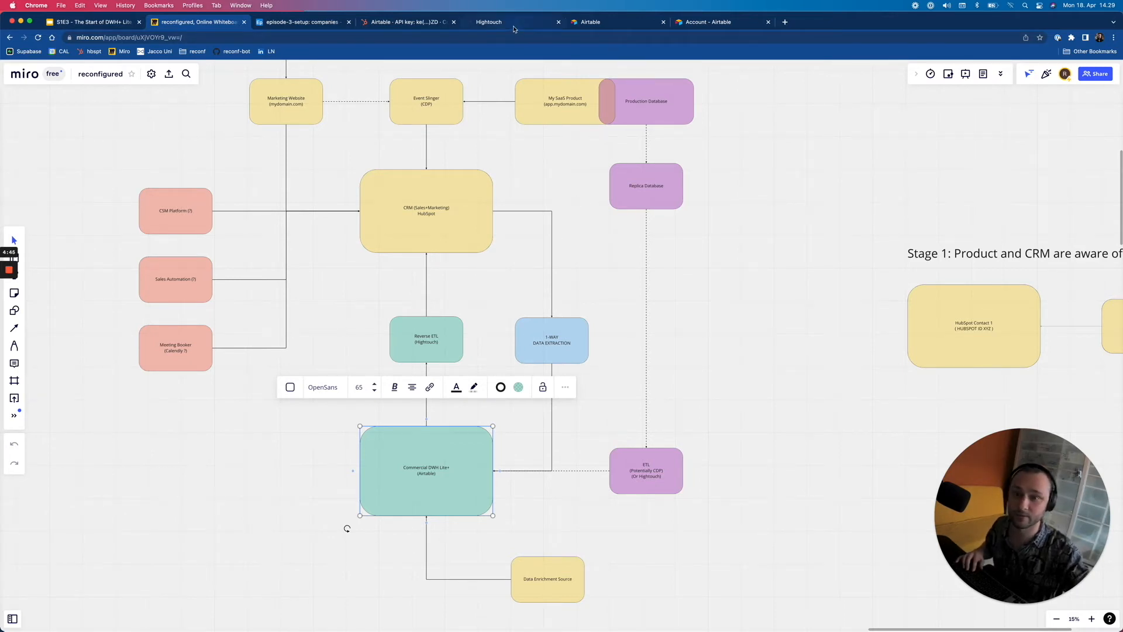
# - Set the Airtable company records option to 'No company records' and move to the review summary
pyautogui.click(437, 23)
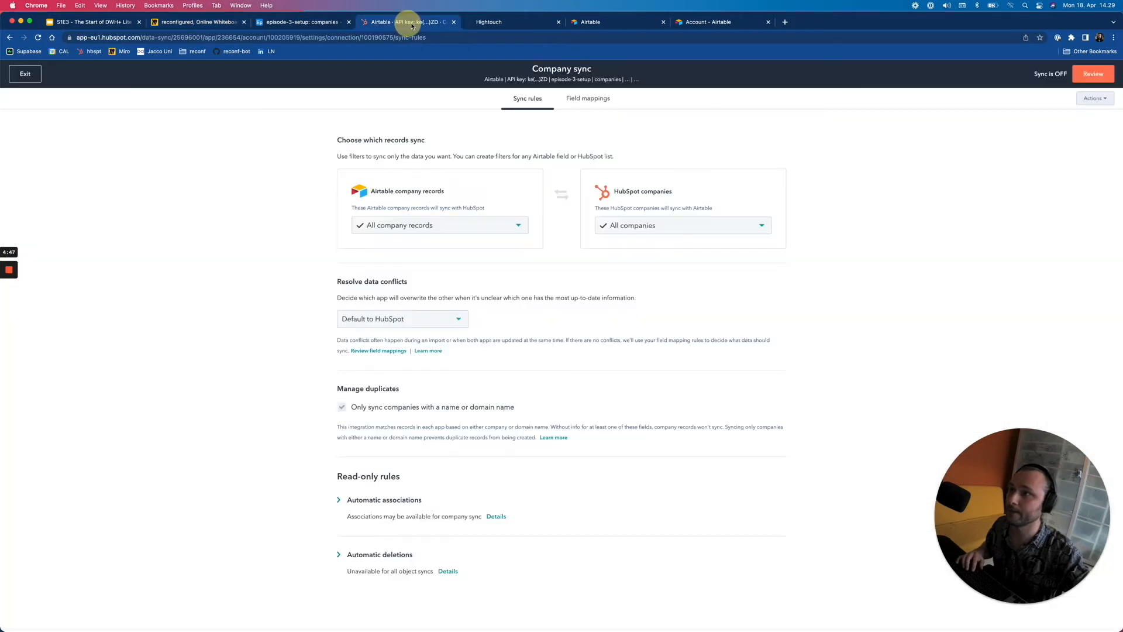
pyautogui.click(461, 232)
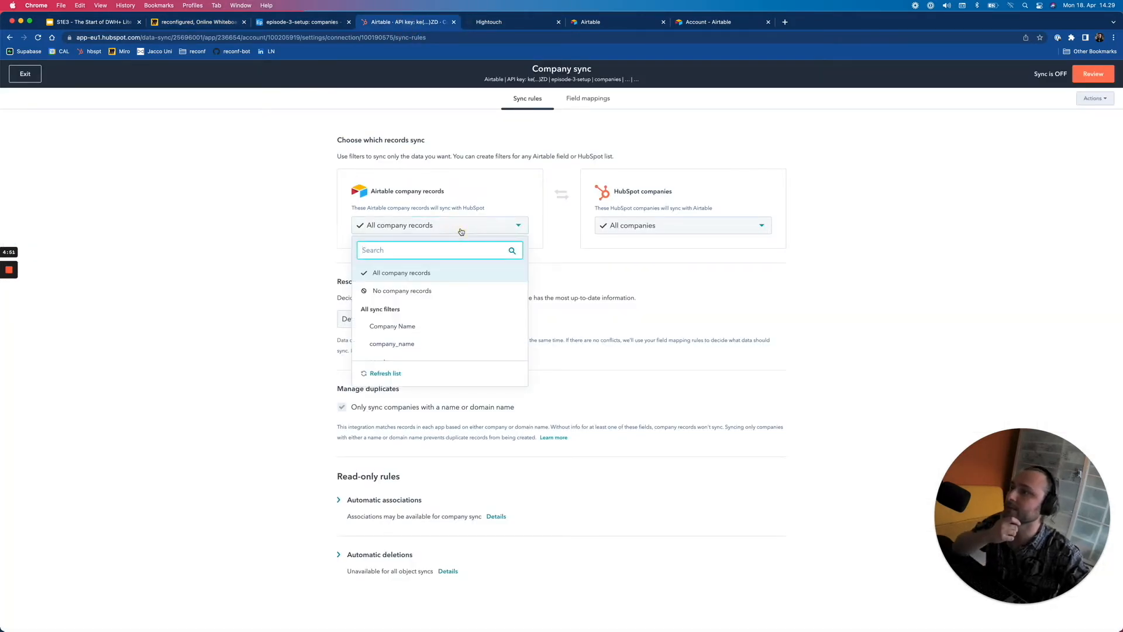
pyautogui.click(459, 227)
pyautogui.click(460, 227)
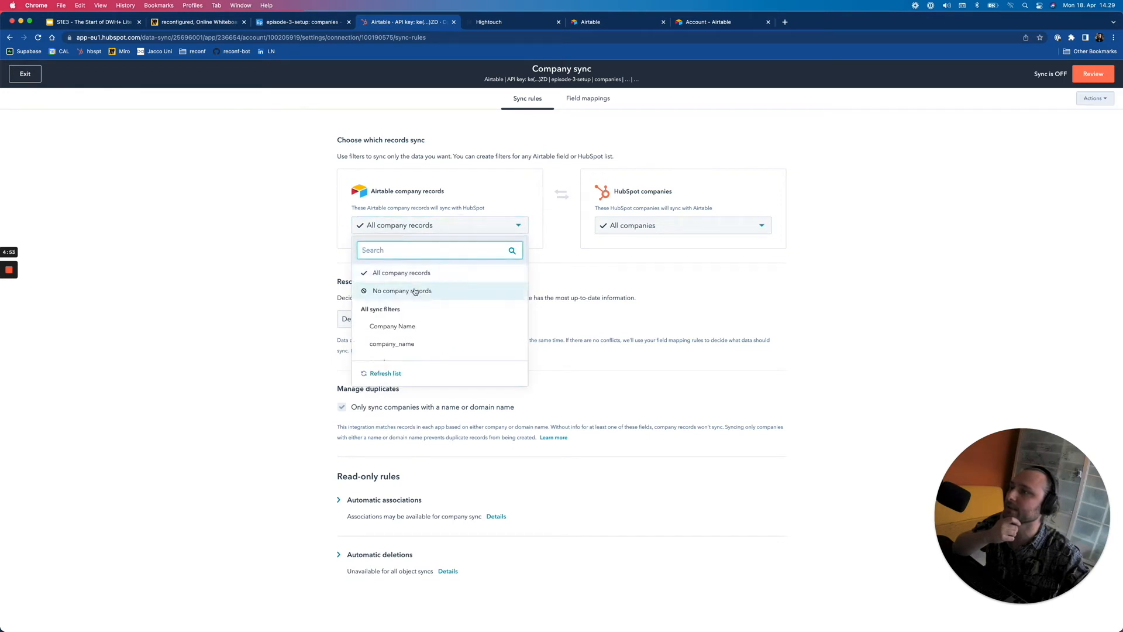
pyautogui.click(414, 290)
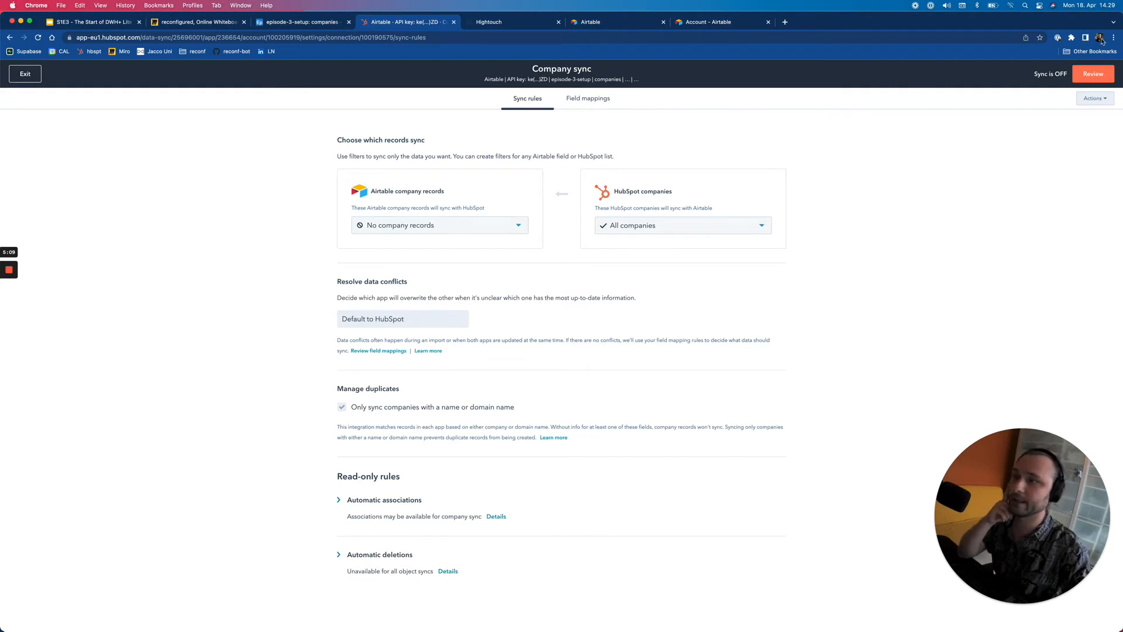
pyautogui.click(1094, 74)
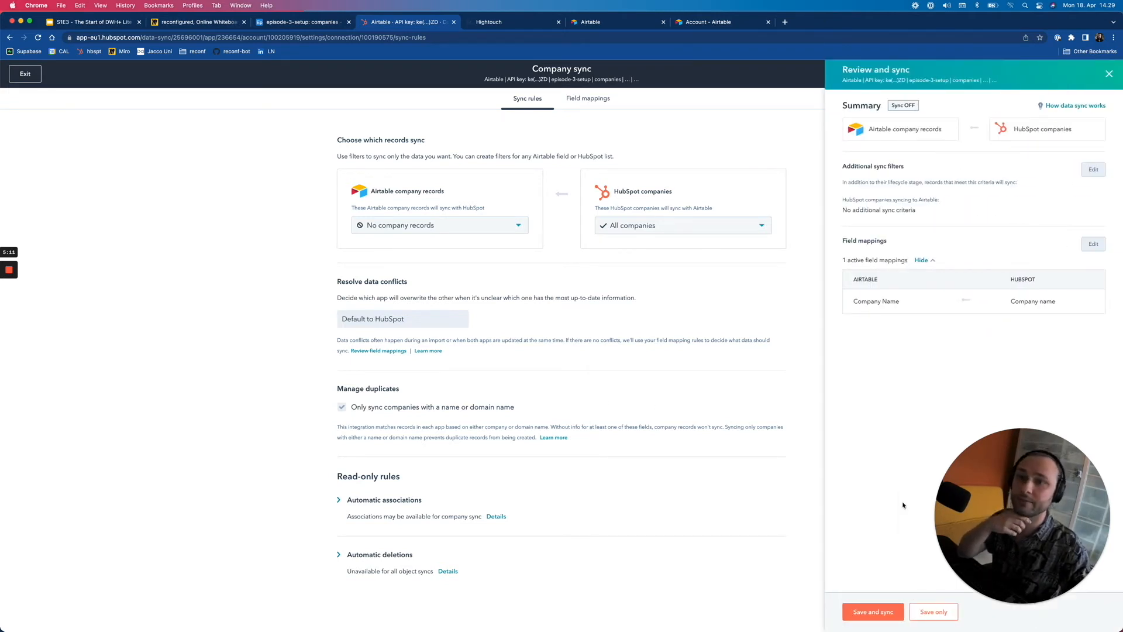
# - Save and turn on the Company sync, then view its field mappings via Edit sync settings
pyautogui.click(873, 611)
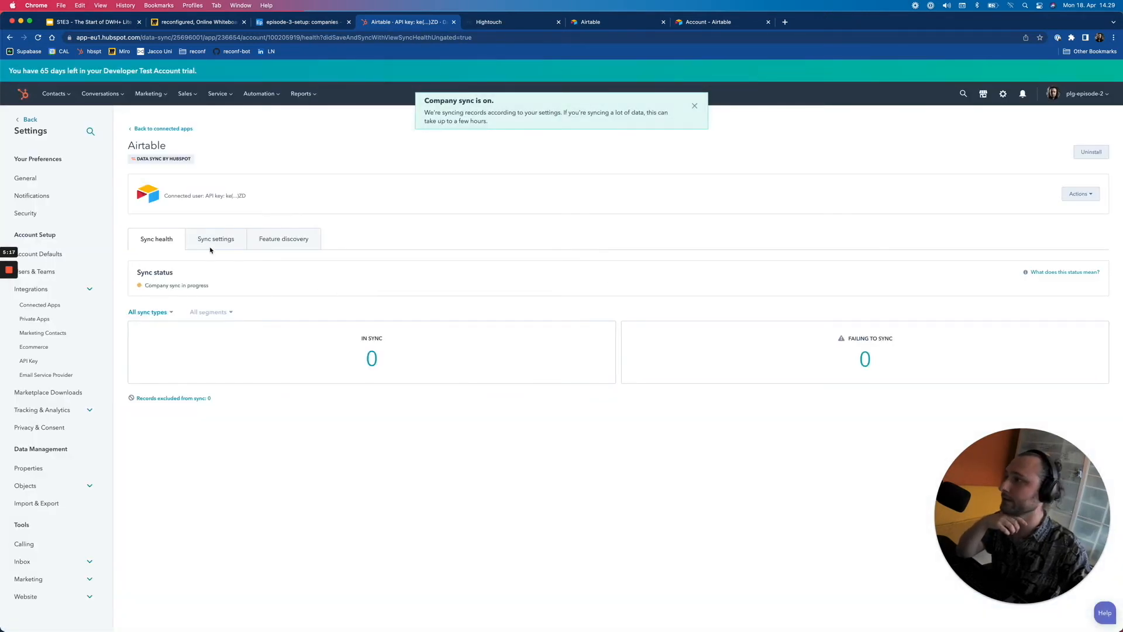
pyautogui.click(206, 241)
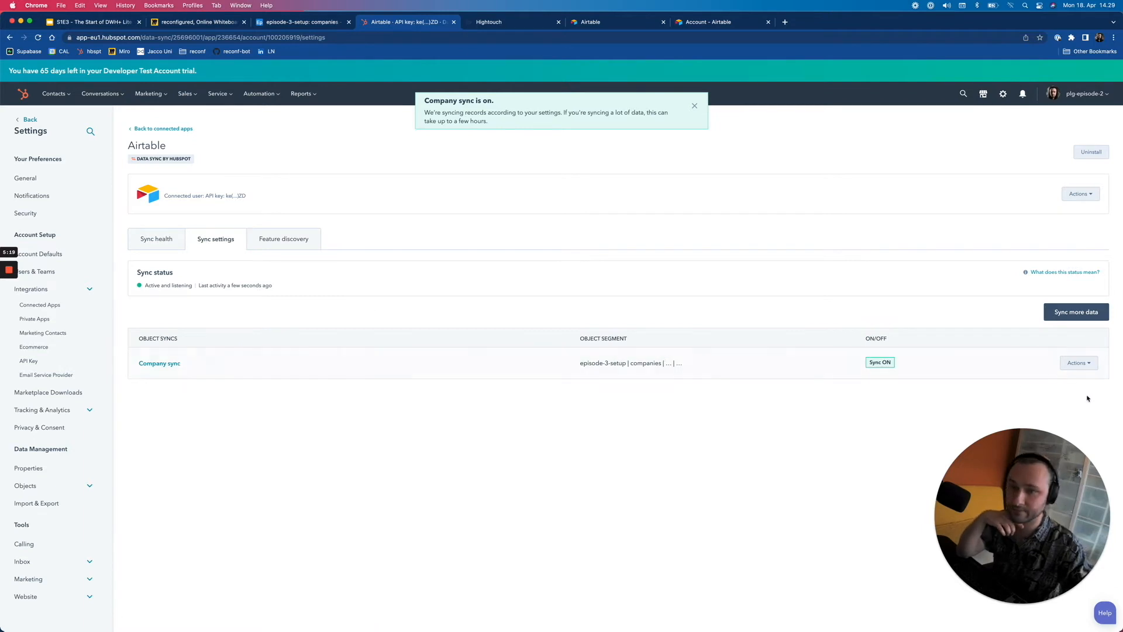
pyautogui.click(1078, 363)
pyautogui.click(1065, 385)
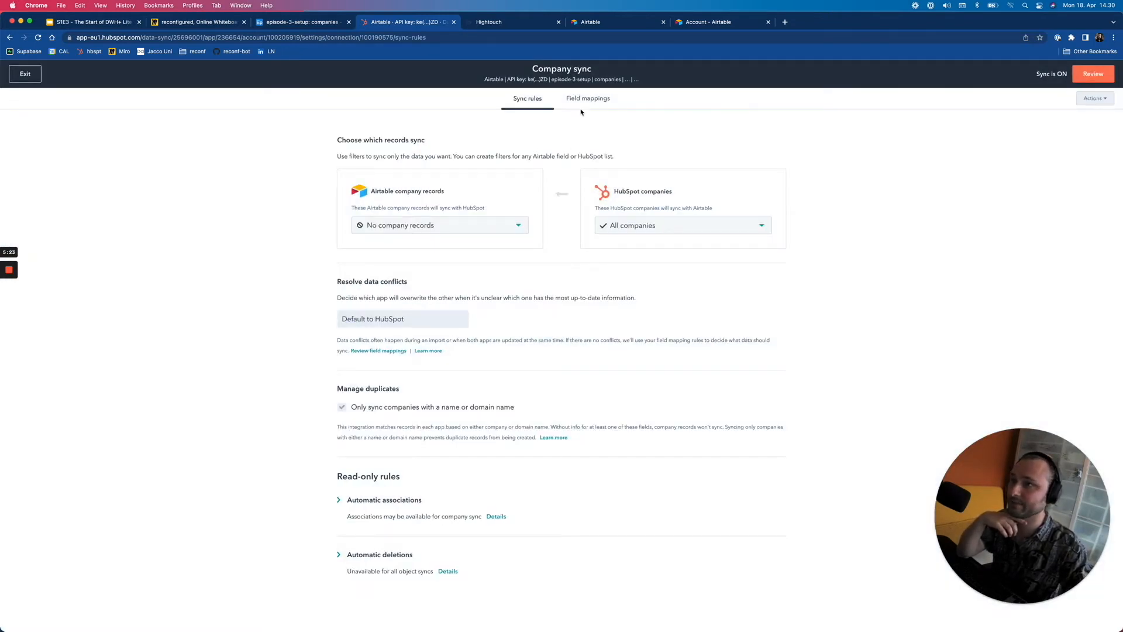
pyautogui.click(580, 100)
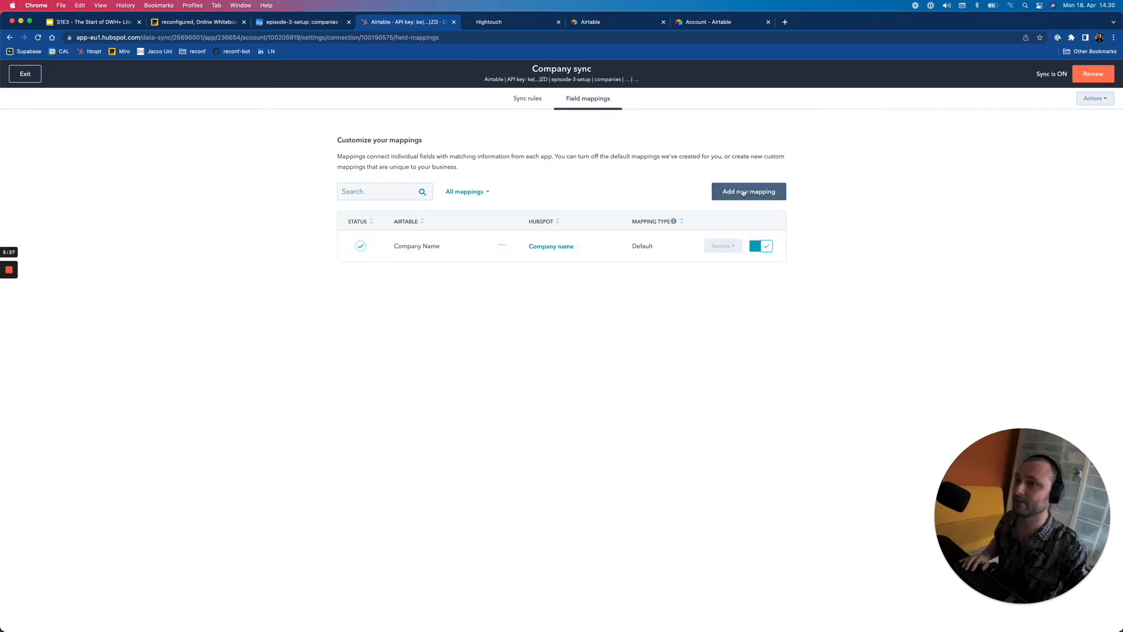
# - Add a field mapping from Airtable's domain to HubSpot's Company Domain Name
pyautogui.click(310, 21)
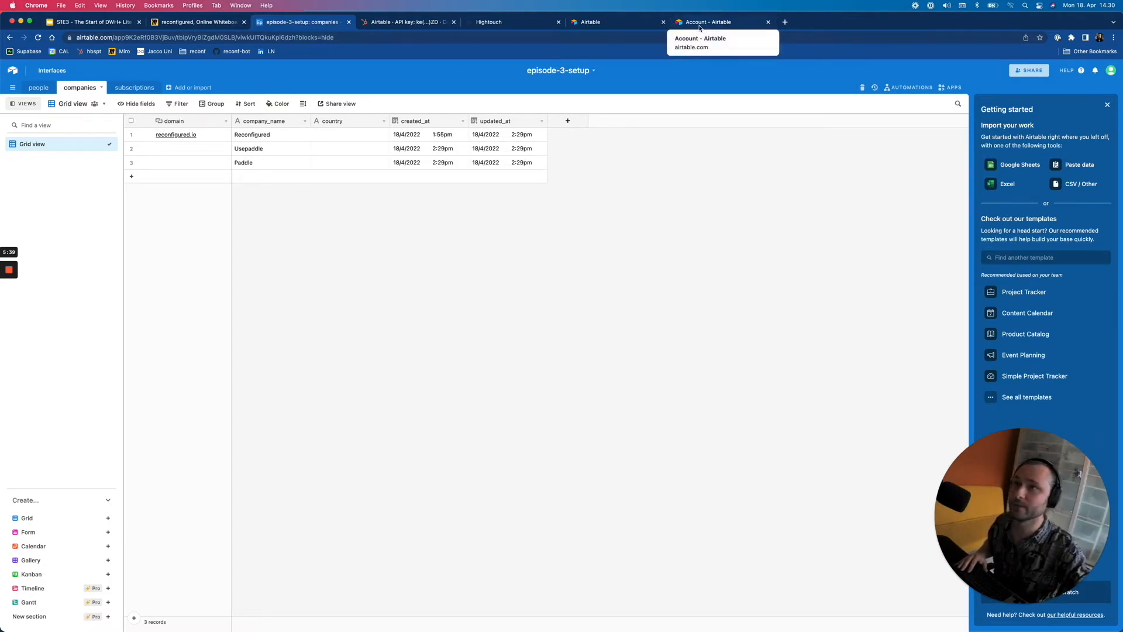
pyautogui.click(434, 28)
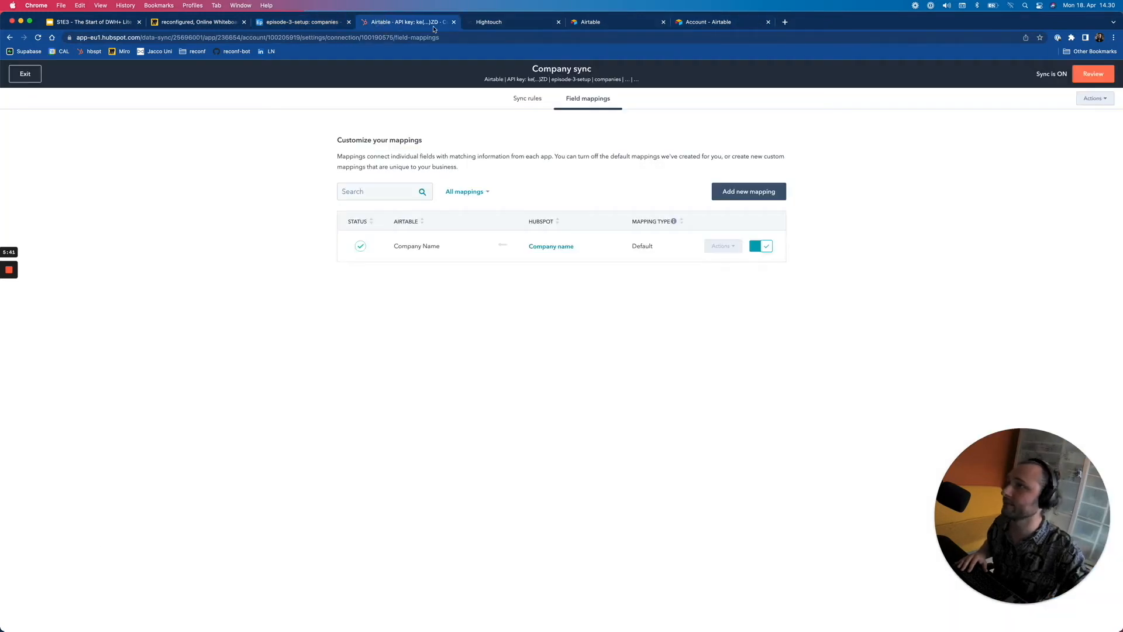
pyautogui.click(735, 194)
pyautogui.click(428, 255)
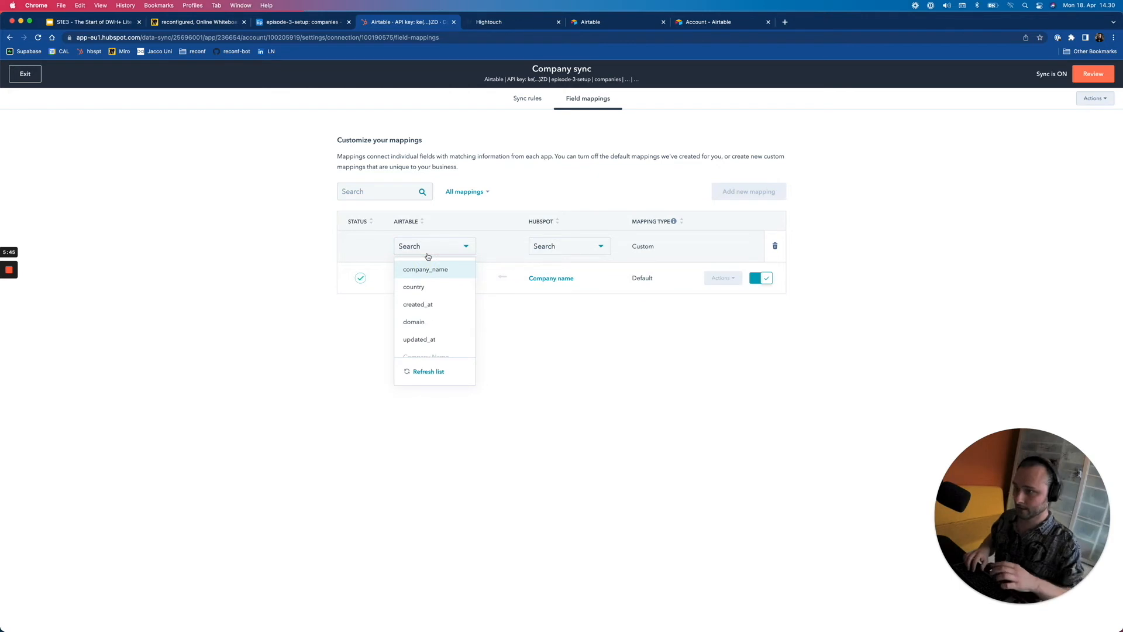
pyautogui.write('domain')
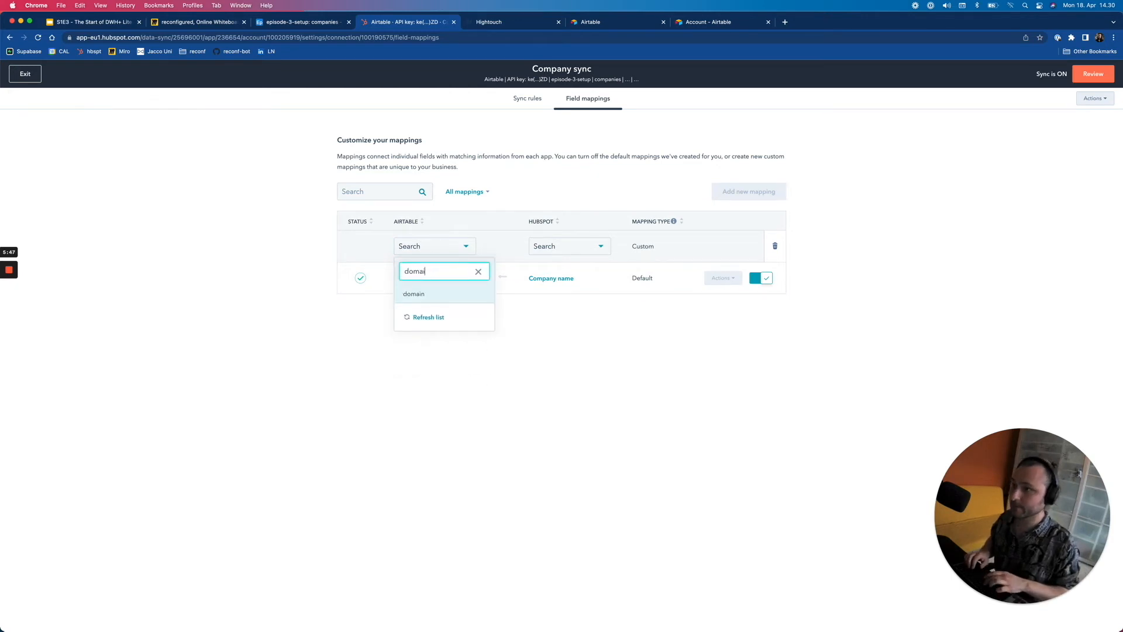
pyautogui.press('Return')
pyautogui.click(577, 246)
pyautogui.write('domain')
pyautogui.press('Return')
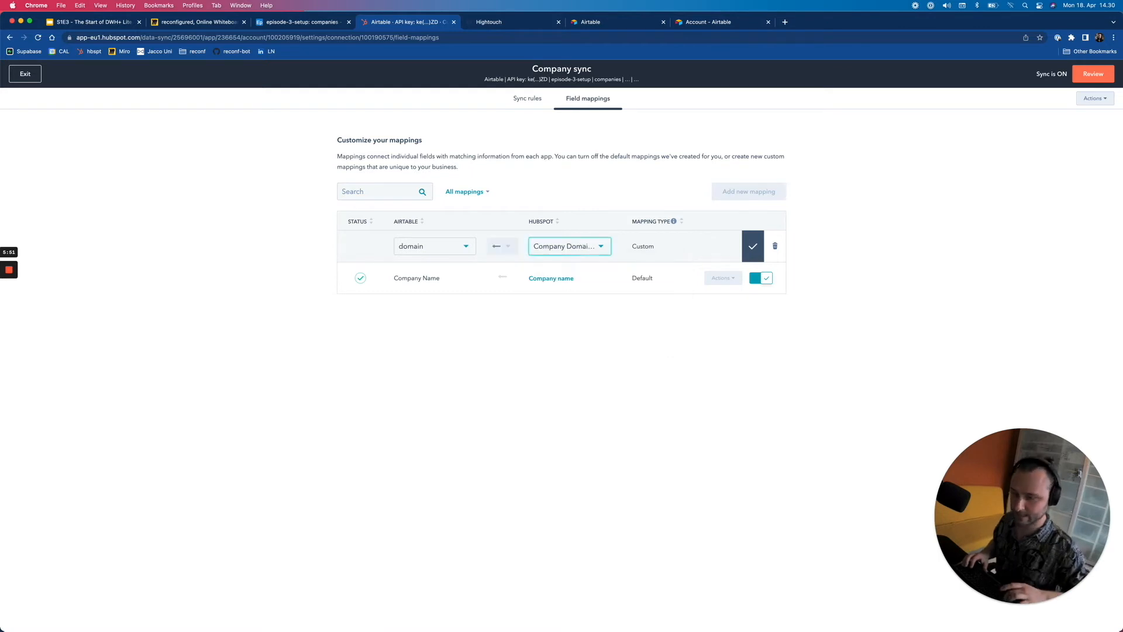
pyautogui.click(753, 246)
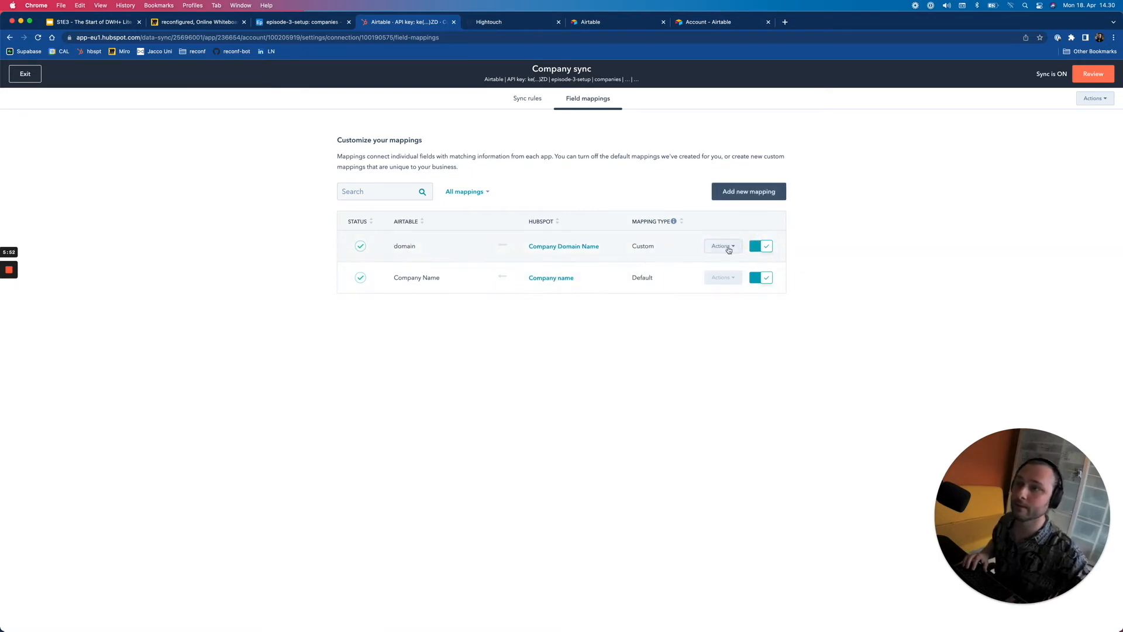
# - Add a field mapping from Airtable's country to HubSpot's Country/Region
pyautogui.click(758, 195)
pyautogui.click(439, 247)
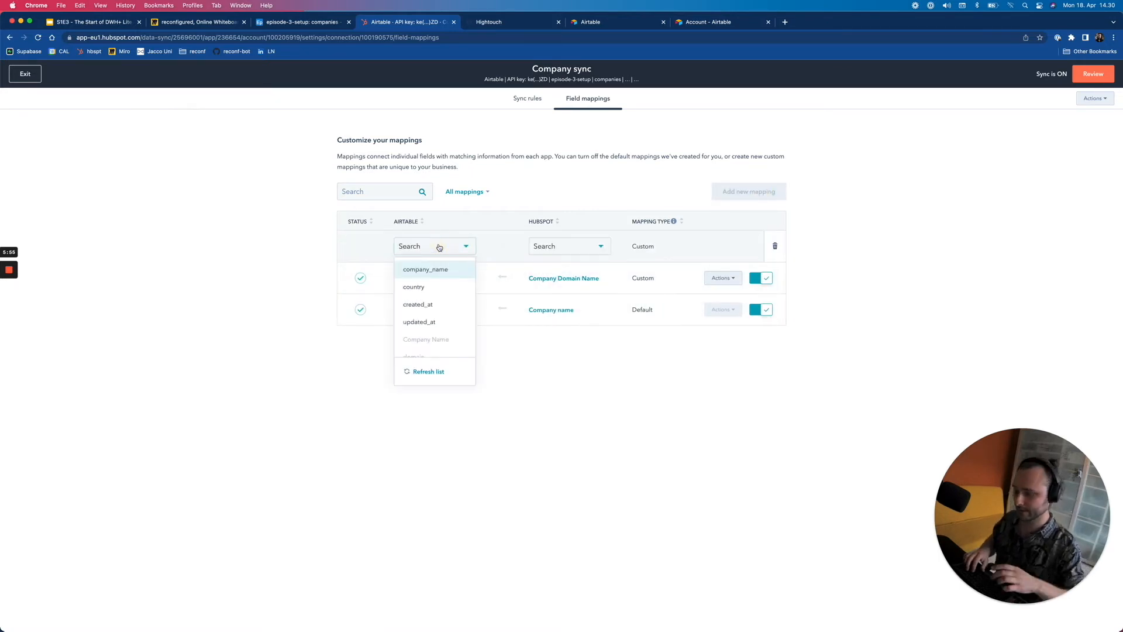
pyautogui.write('county')
pyautogui.press('Return')
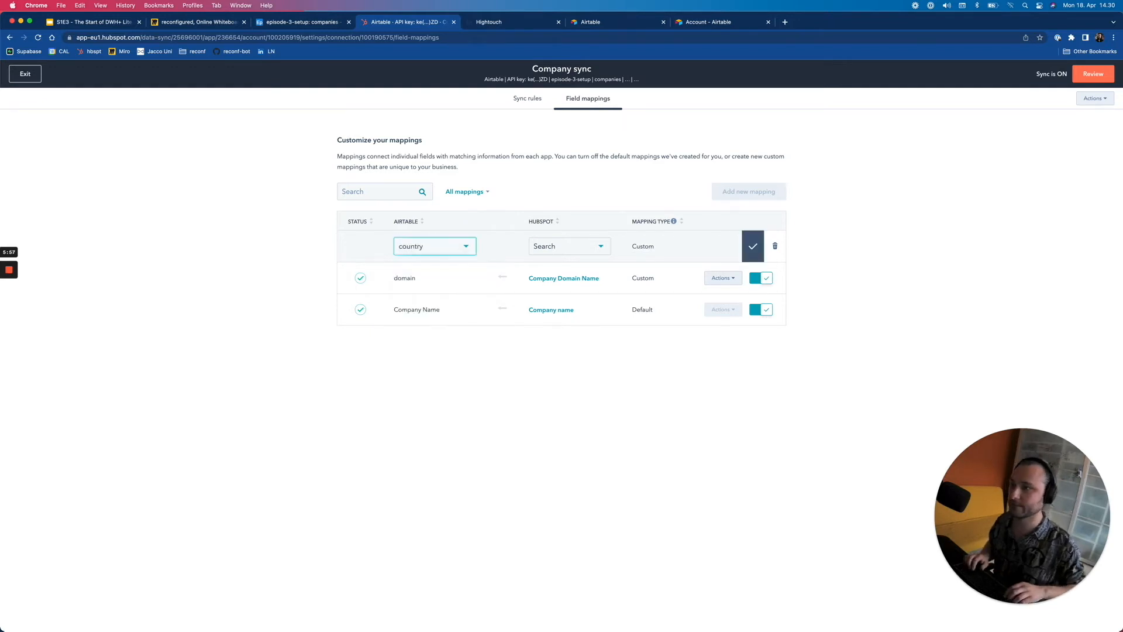
pyautogui.click(579, 245)
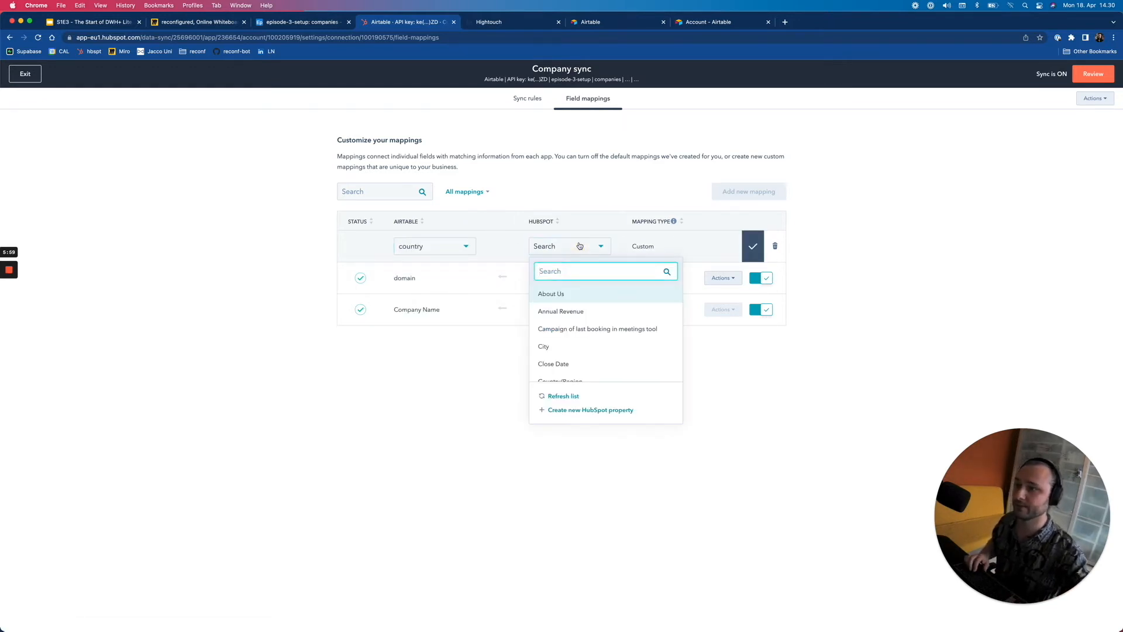
pyautogui.write('country')
pyautogui.press('Return')
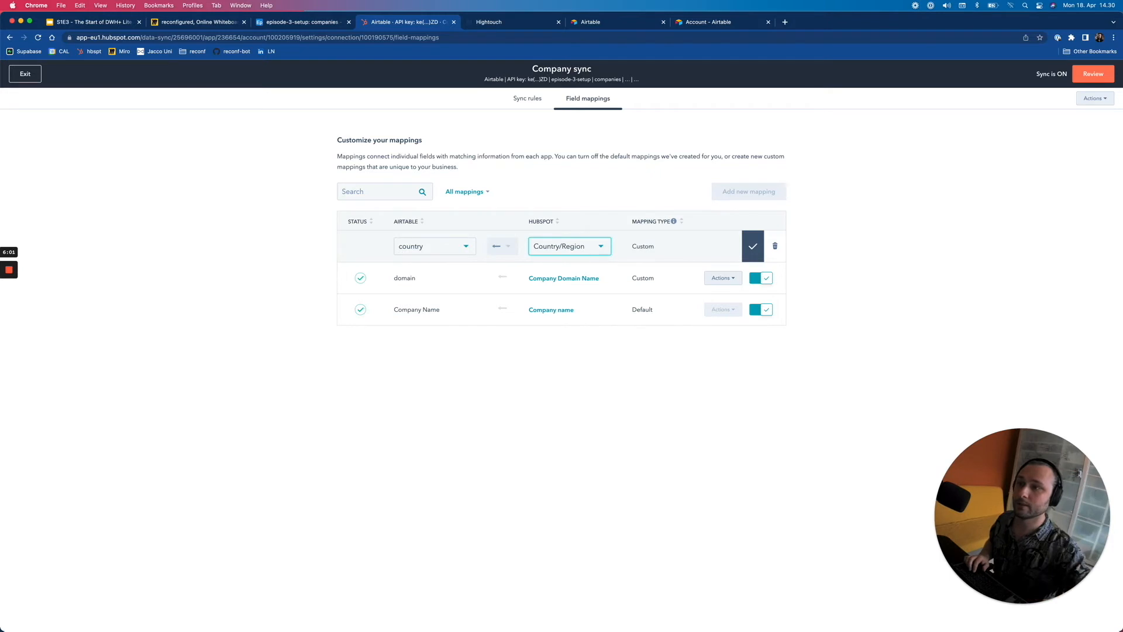
pyautogui.click(749, 248)
# - Save and sync the new mappings, then check Airtable's companies table shows Reconfigured, Usepaddle and Paddle
pyautogui.click(1092, 74)
pyautogui.click(895, 612)
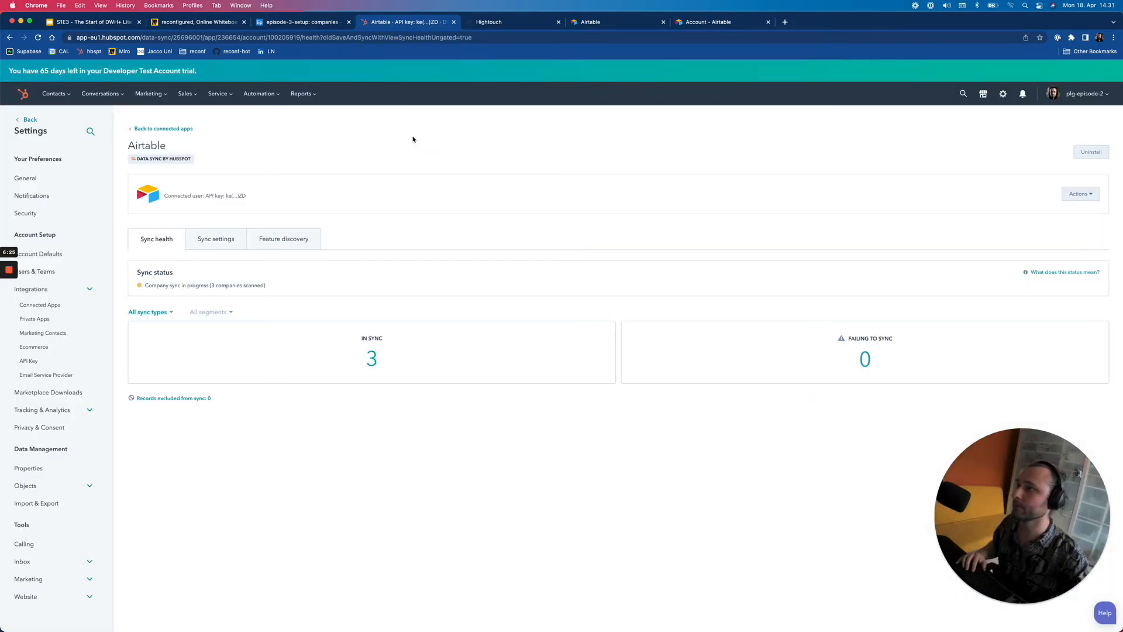
pyautogui.click(230, 244)
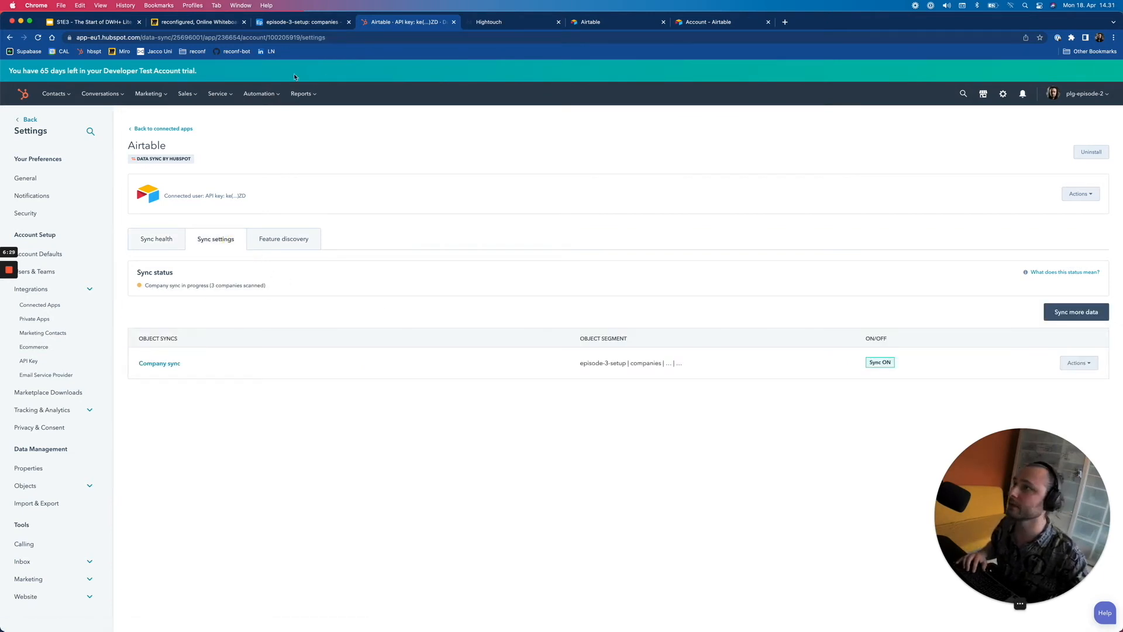
pyautogui.click(299, 22)
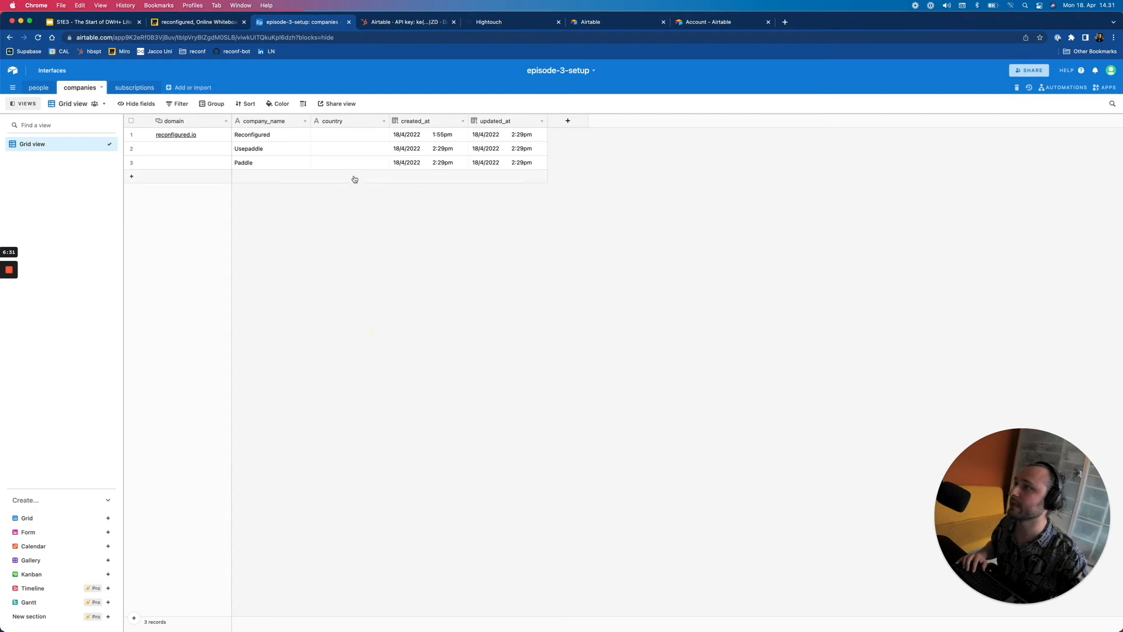
# - Rename the Airtable companies grid view to raw
pyautogui.doubleClick(62, 144)
pyautogui.write('raw')
pyautogui.press('Return')
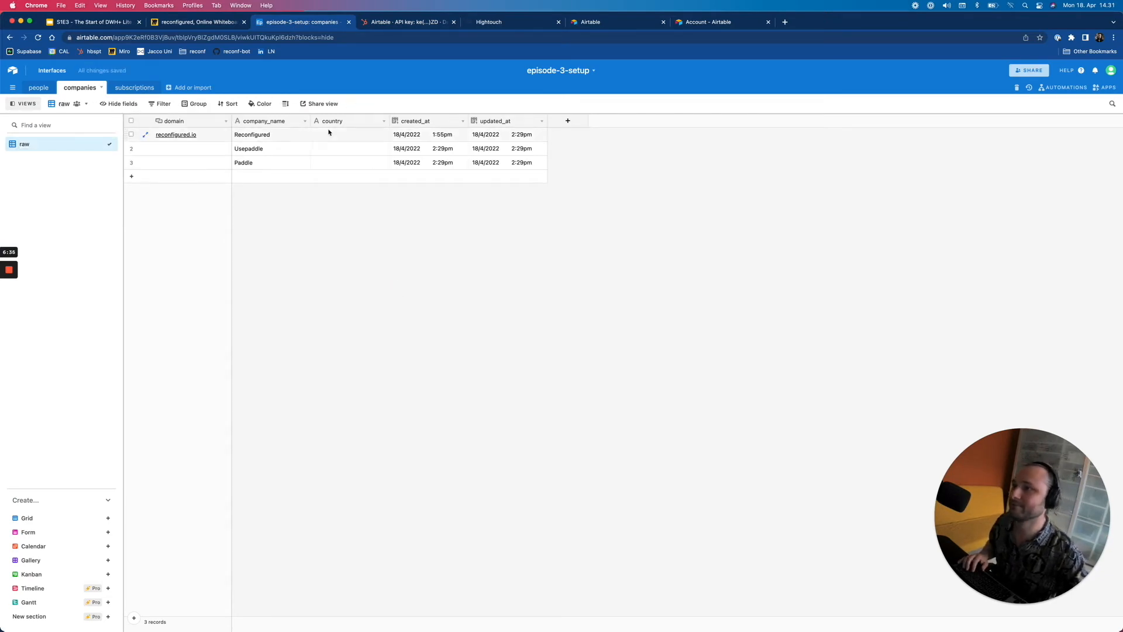
# - Add a single line text field named industry, placed right after country
pyautogui.click(572, 120)
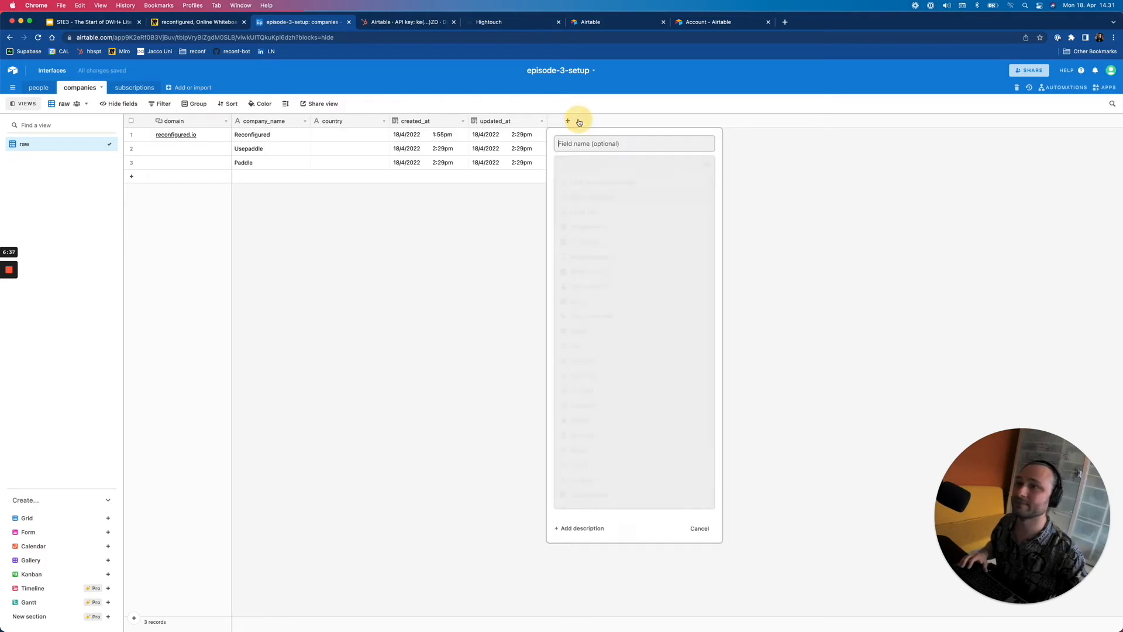
pyautogui.write('industry')
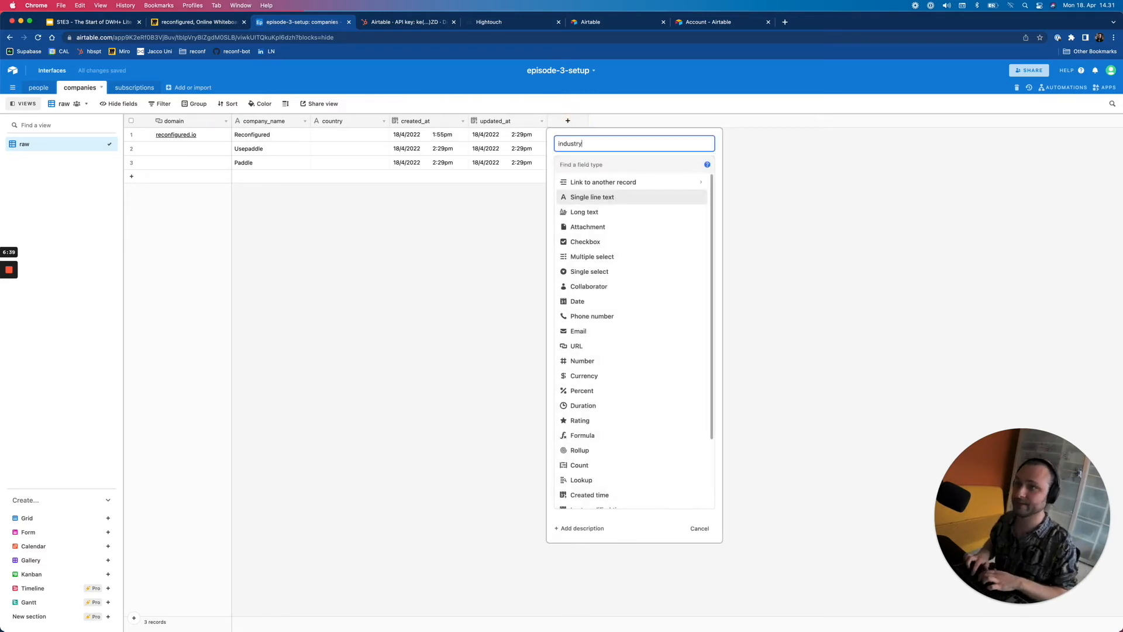
pyautogui.click(632, 197)
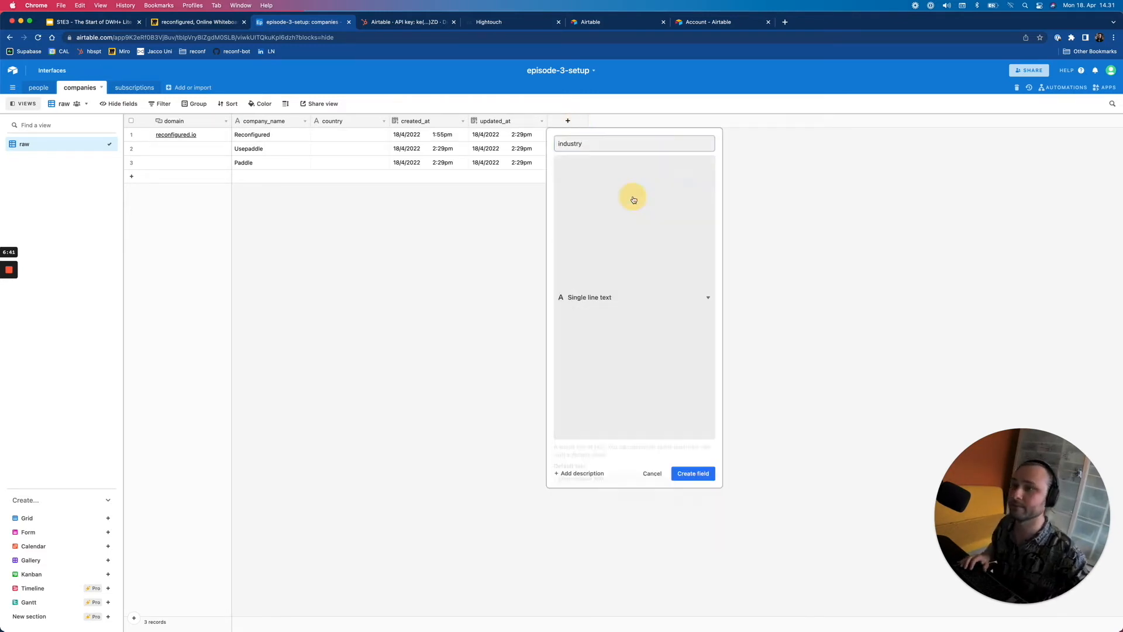
pyautogui.click(688, 232)
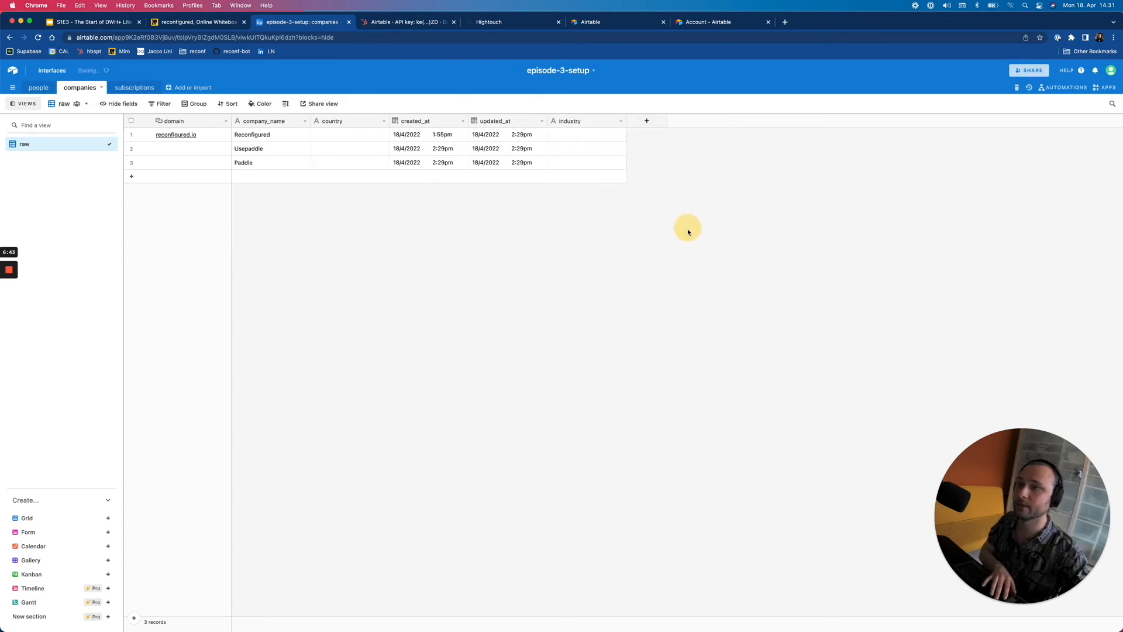
pyautogui.moveTo(601, 123); pyautogui.dragTo(390, 123)
pyautogui.click(389, 22)
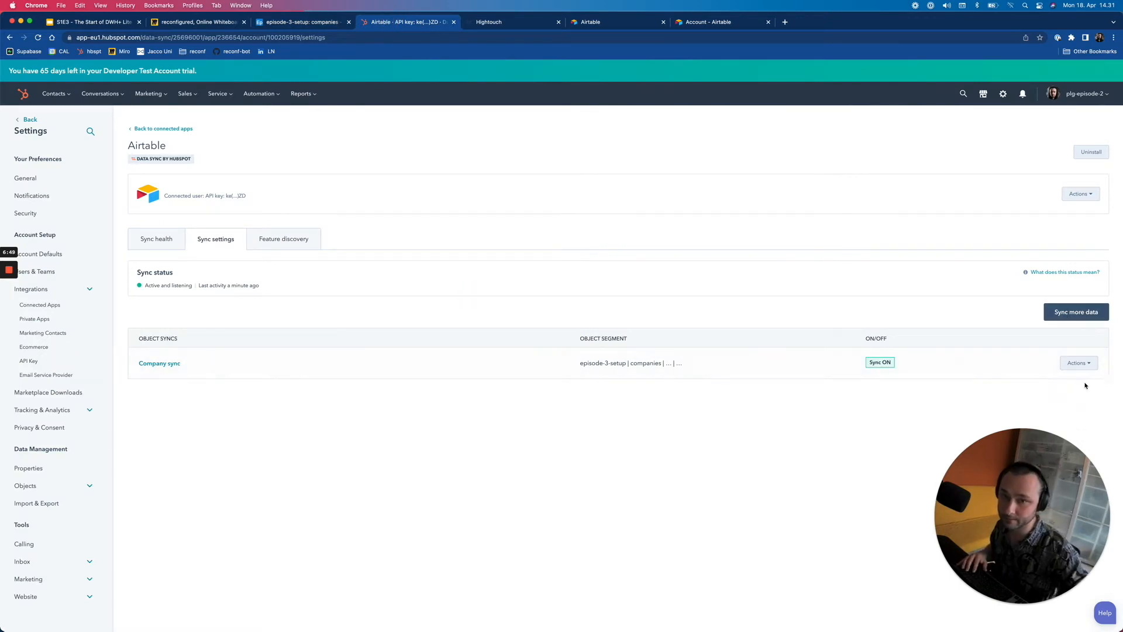
# - Open the Company sync's field mappings for editing
pyautogui.click(1077, 363)
pyautogui.click(1048, 385)
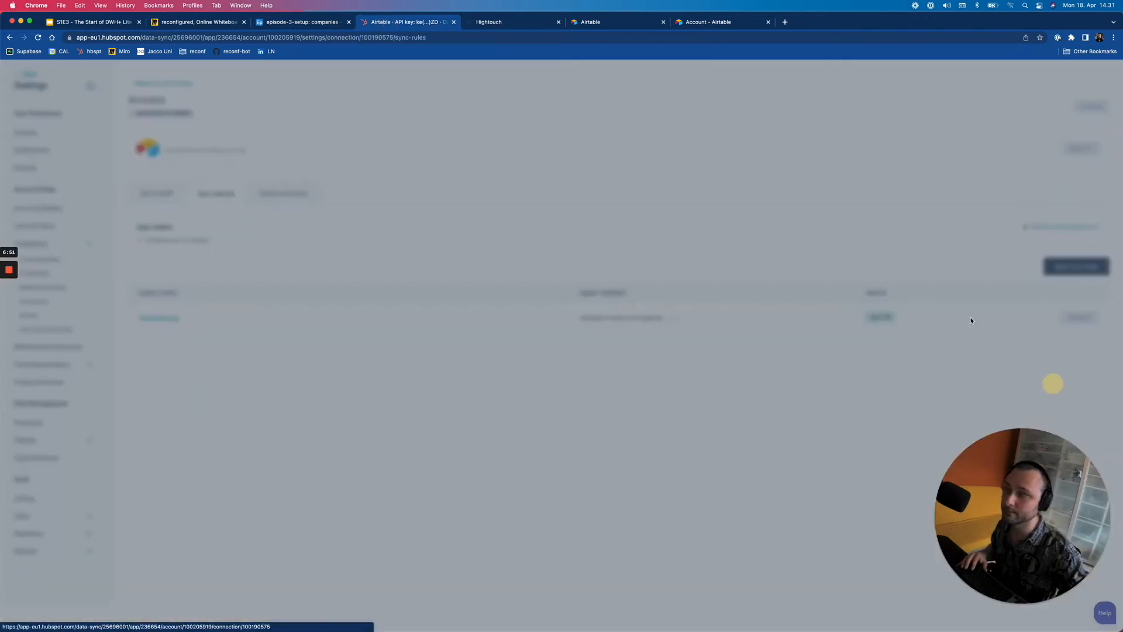
pyautogui.click(579, 102)
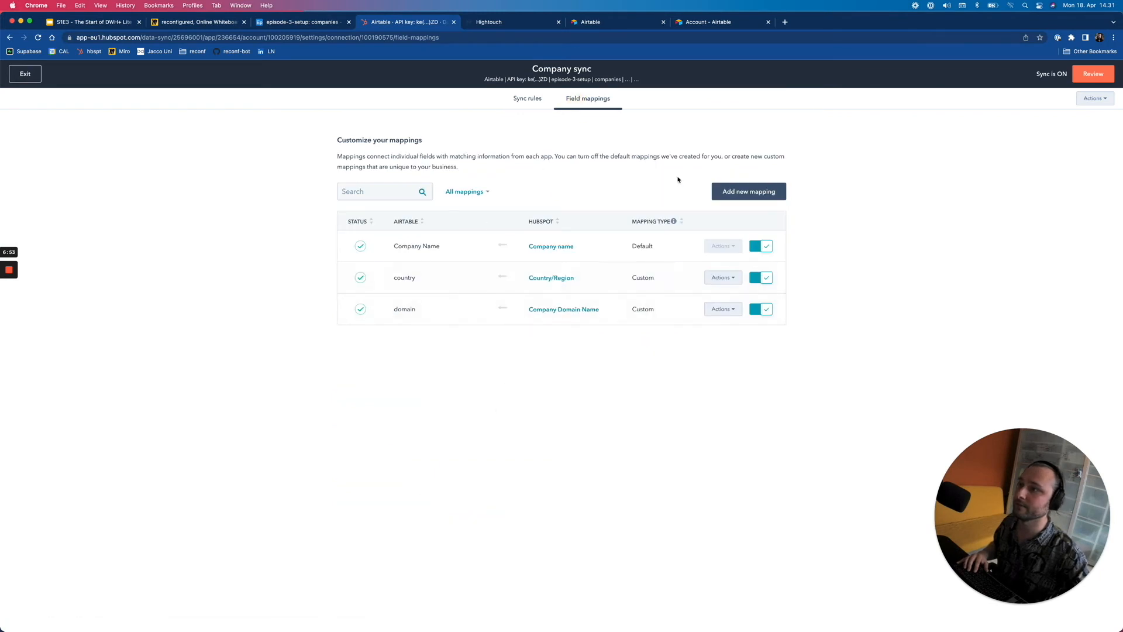
# - Map Airtable's industry field to the HubSpot Industry property, then review and save and sync
pyautogui.click(764, 193)
pyautogui.click(455, 246)
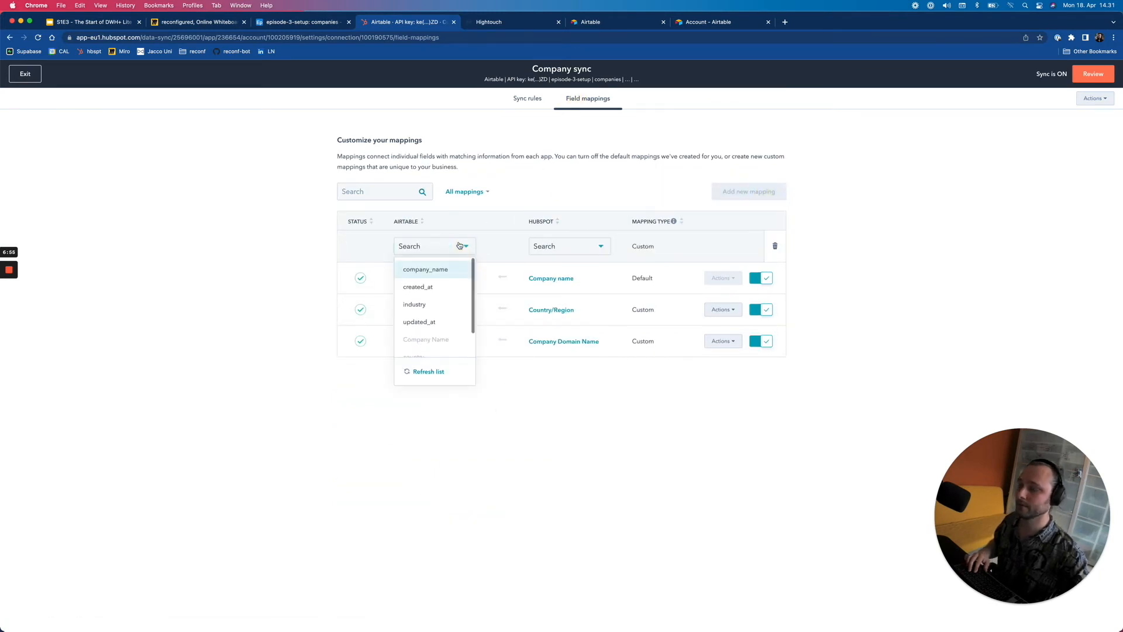
pyautogui.write('induis')
pyautogui.press('BackSpace')
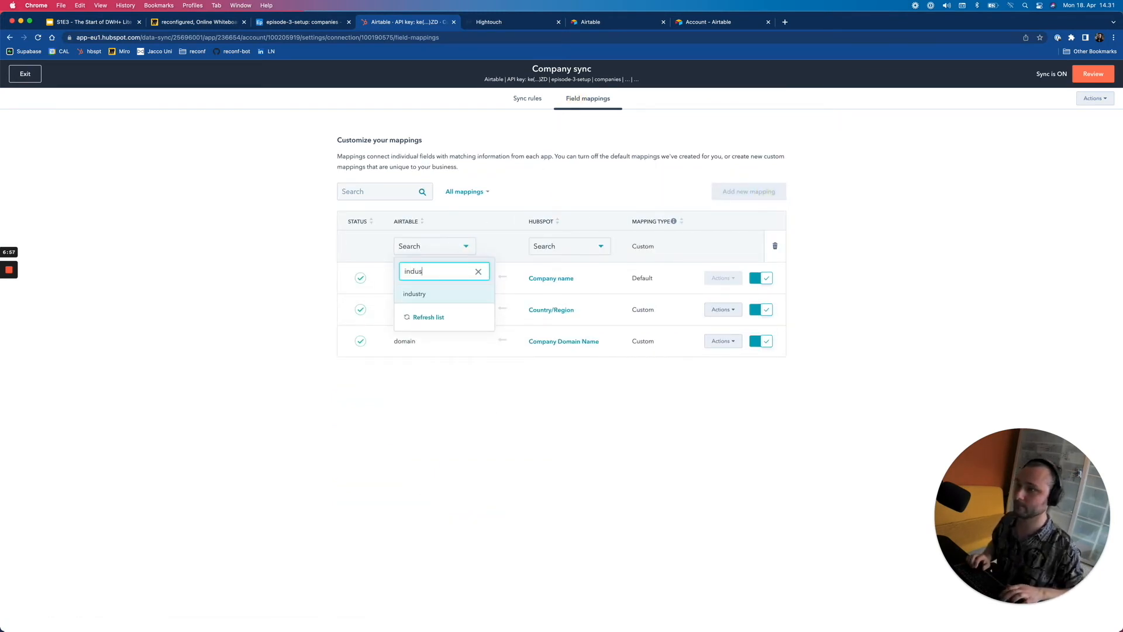
pyautogui.press('Return')
pyautogui.click(593, 247)
pyautogui.write('indus')
pyautogui.press('Return')
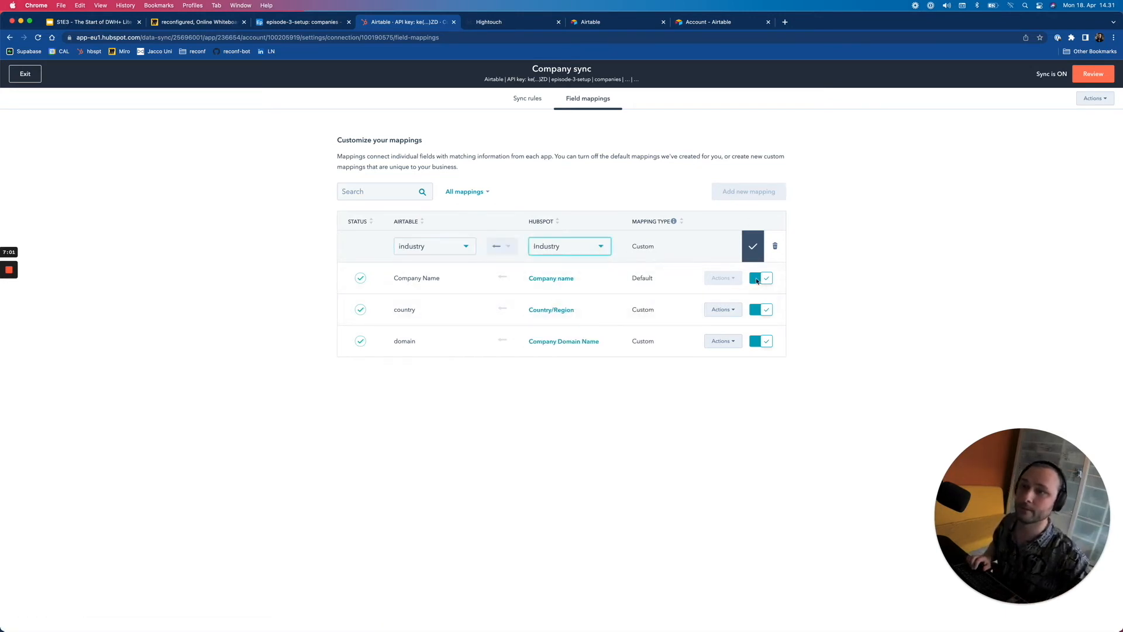
pyautogui.click(753, 246)
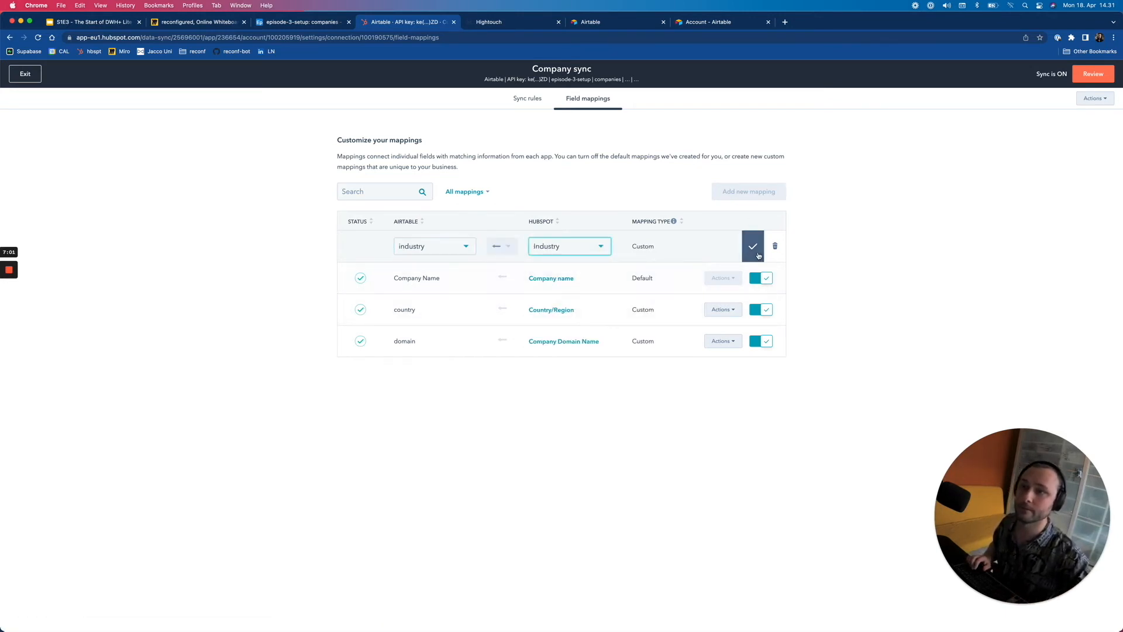
pyautogui.click(1093, 74)
pyautogui.click(872, 614)
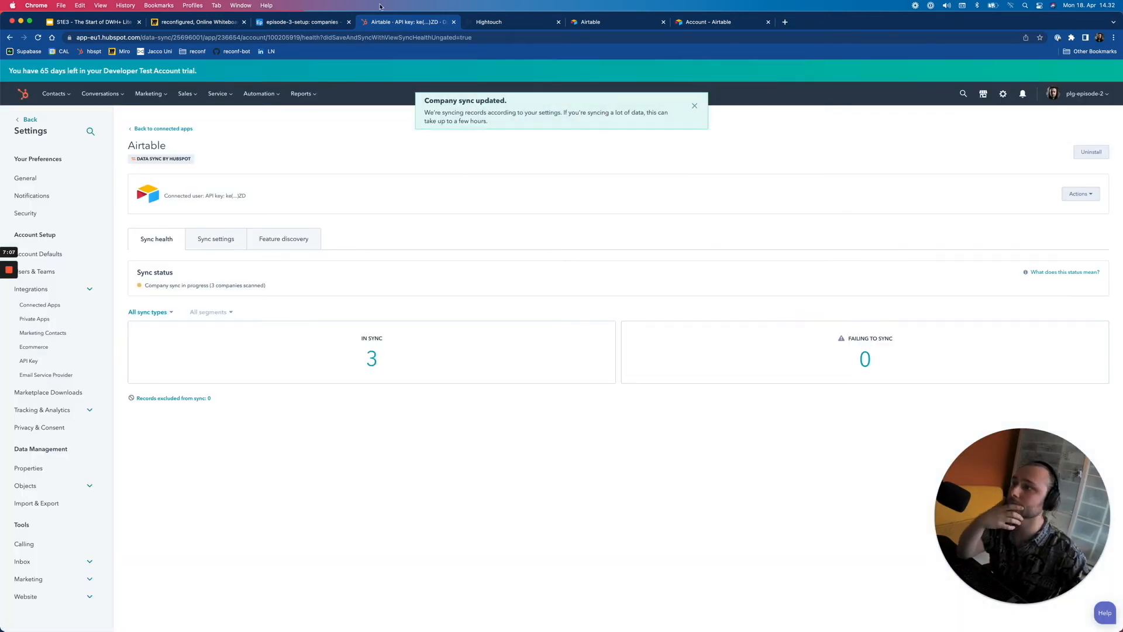
# - Verify Paddle's synced country and Computer Software industry values, check sync health, then open the people table
pyautogui.click(294, 24)
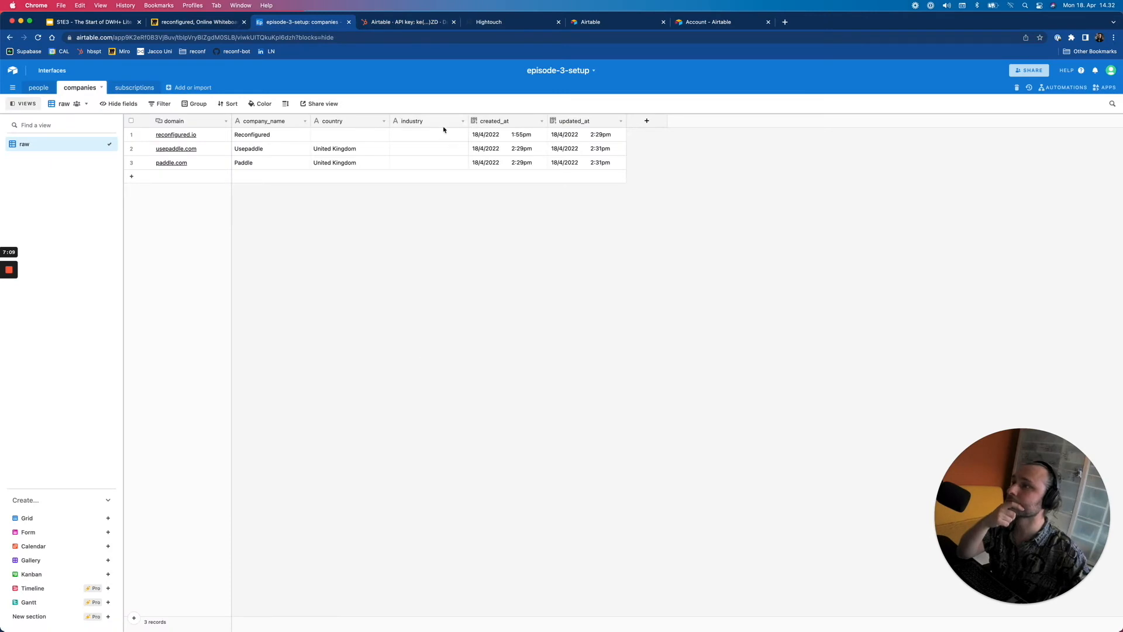
pyautogui.click(358, 166)
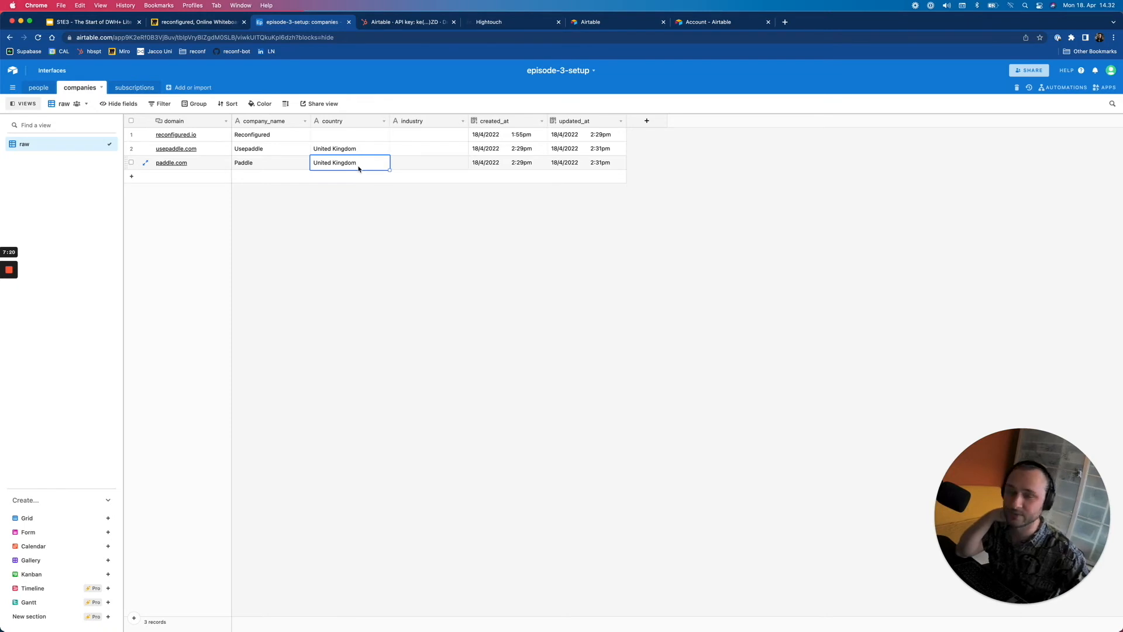
pyautogui.click(361, 216)
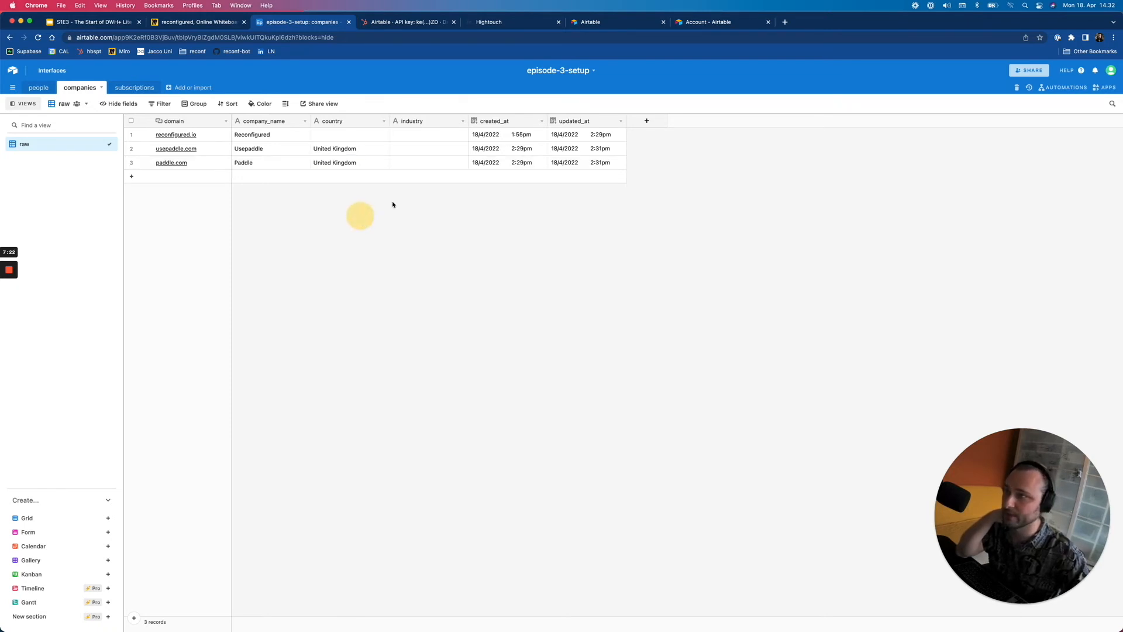
pyautogui.click(409, 22)
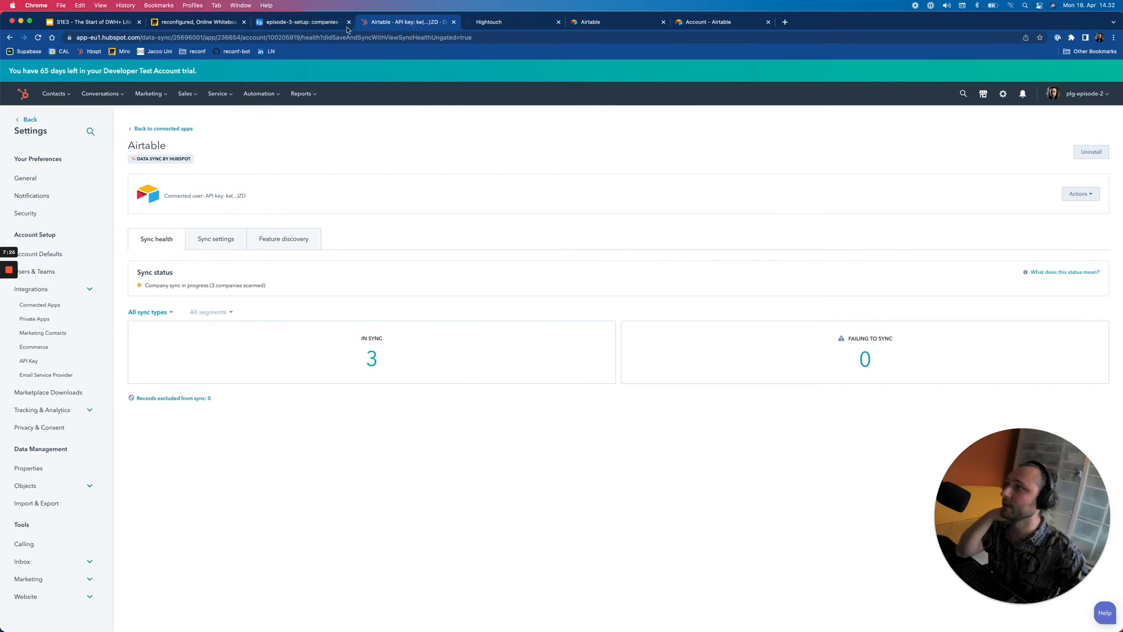
pyautogui.click(321, 23)
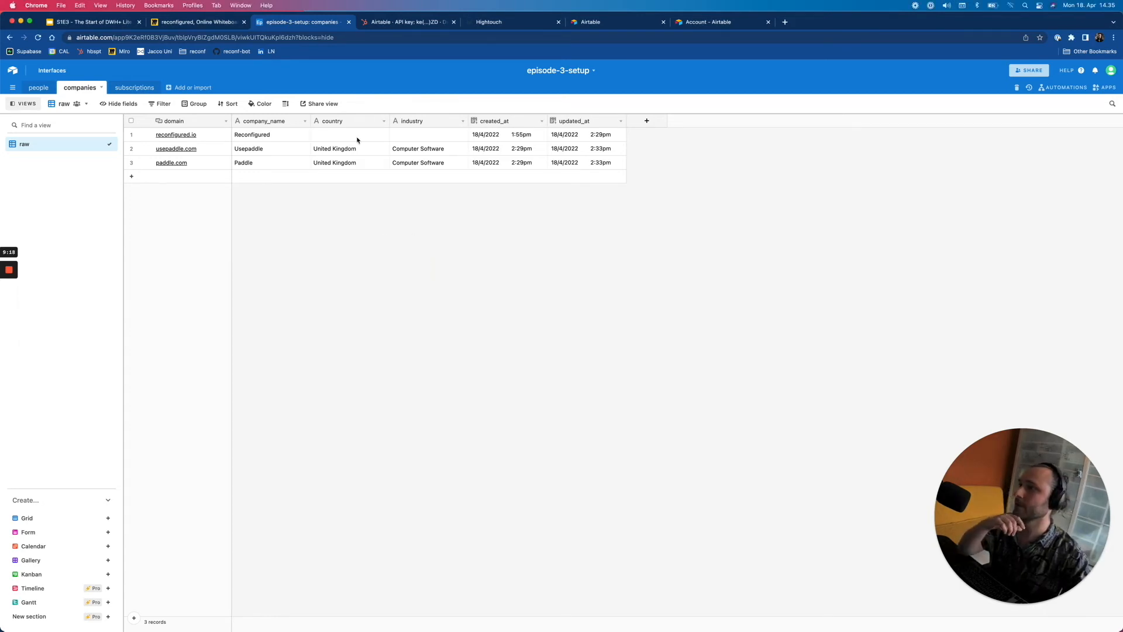
pyautogui.click(37, 88)
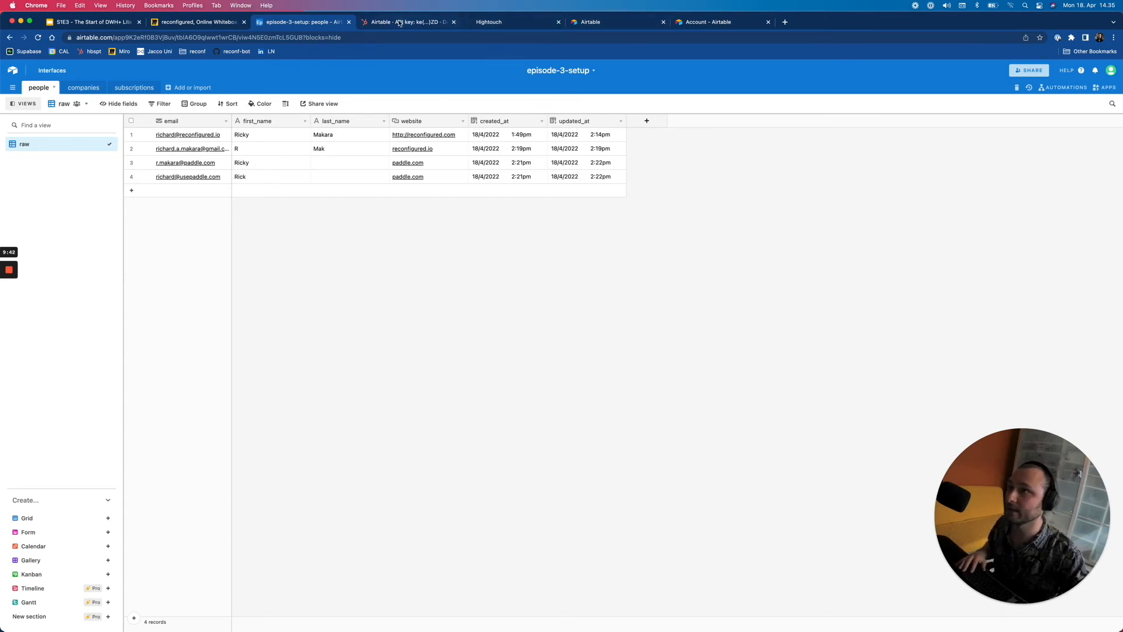
# - Start a new Contact sync from HubSpot's Airtable sync settings
pyautogui.click(401, 22)
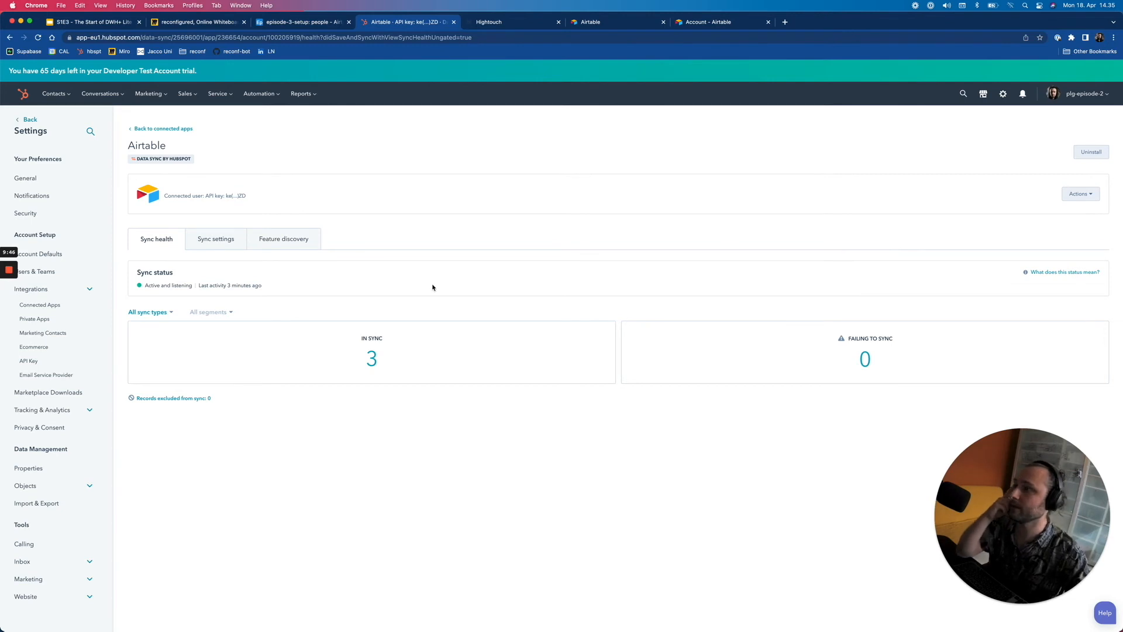
pyautogui.click(215, 239)
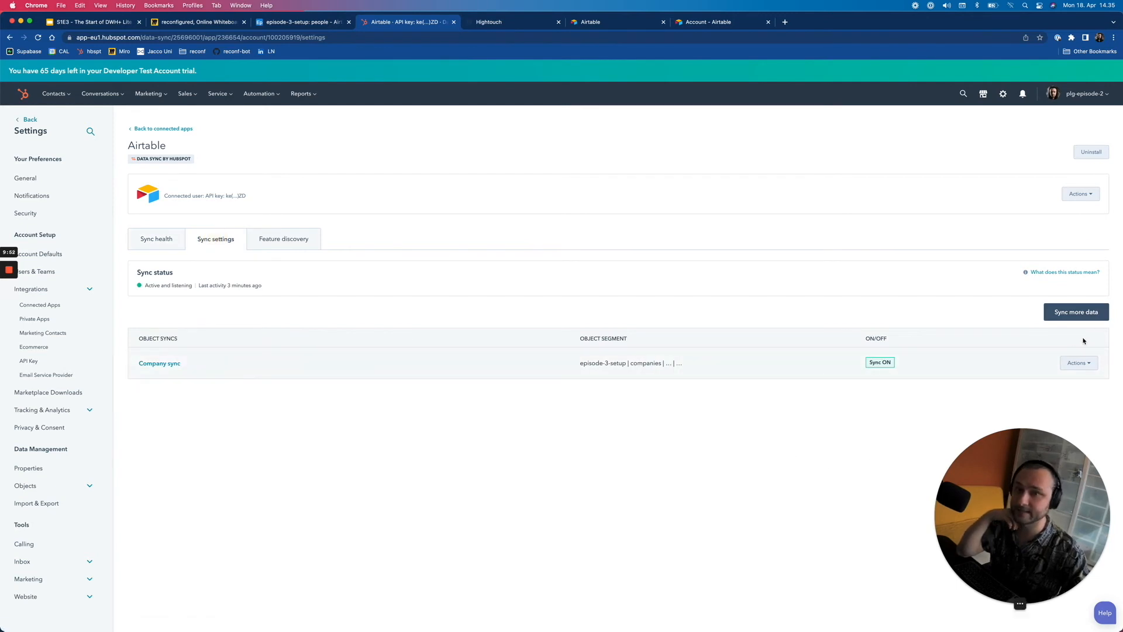
pyautogui.click(1074, 313)
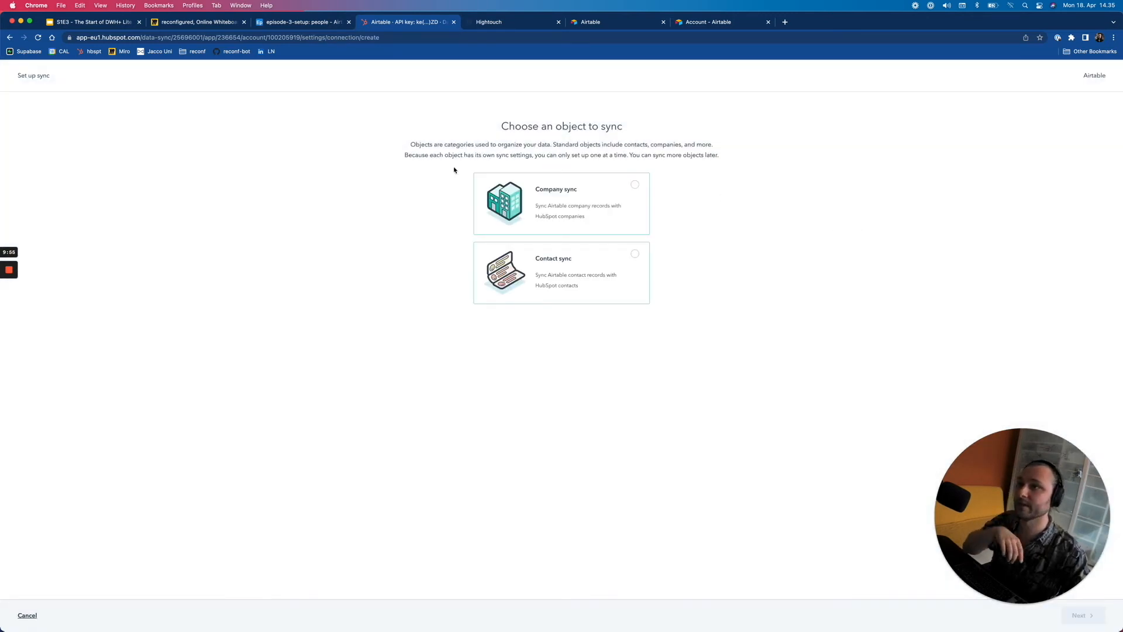
pyautogui.click(559, 283)
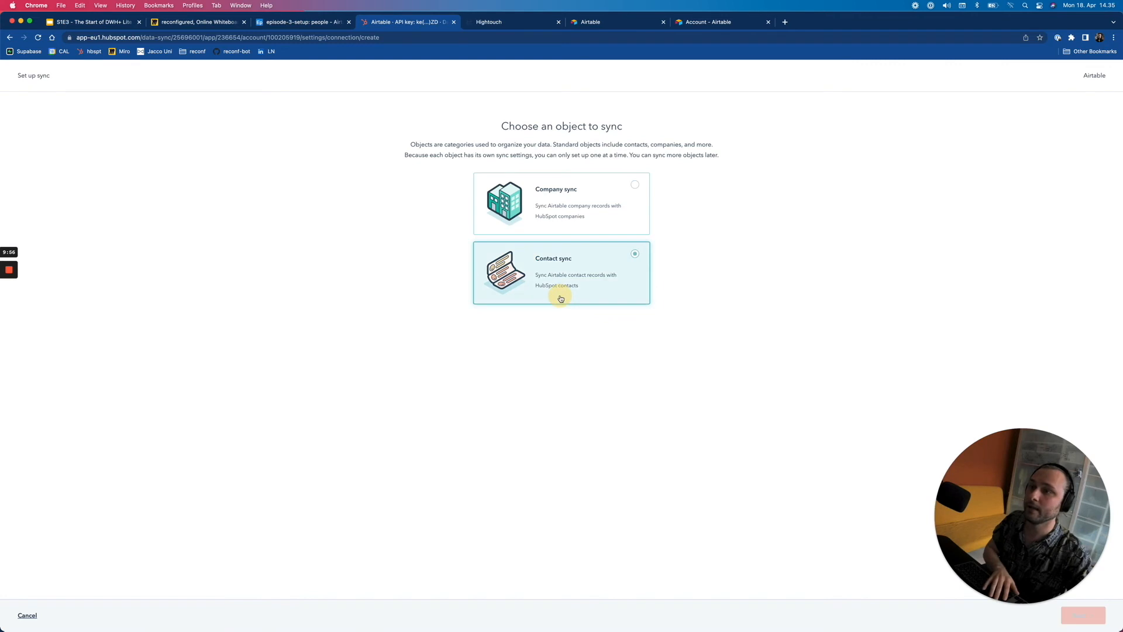
pyautogui.click(1081, 615)
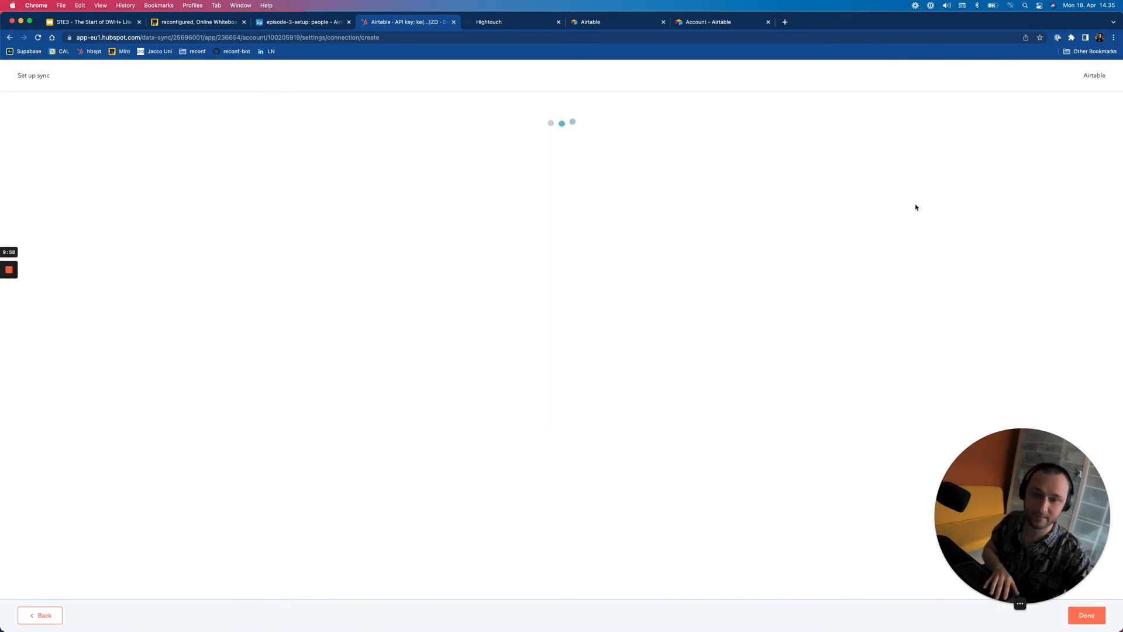
# - Choose workspace episode-3-setup, table people, email as primary email, updated_at as last-modified field
pyautogui.click(548, 161)
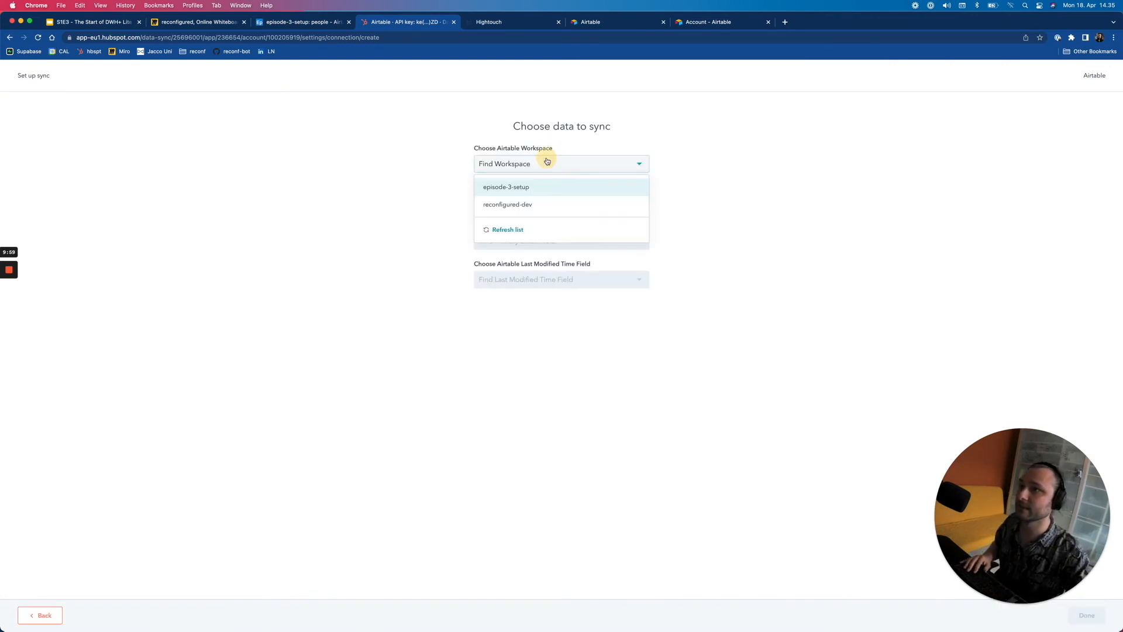
pyautogui.click(526, 186)
pyautogui.click(502, 202)
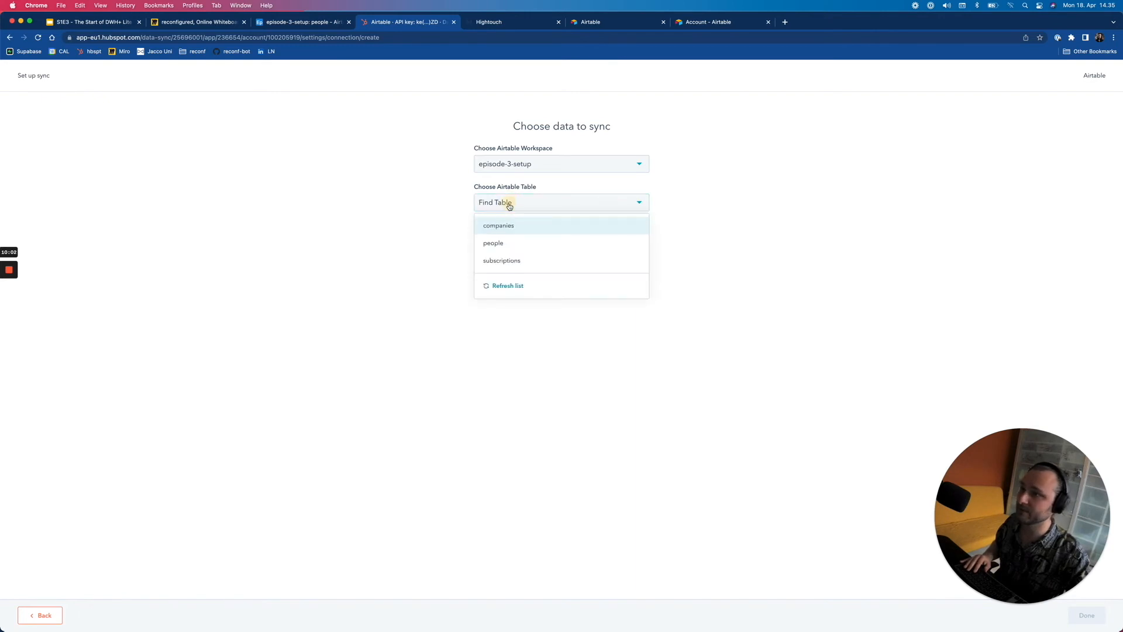
pyautogui.click(500, 241)
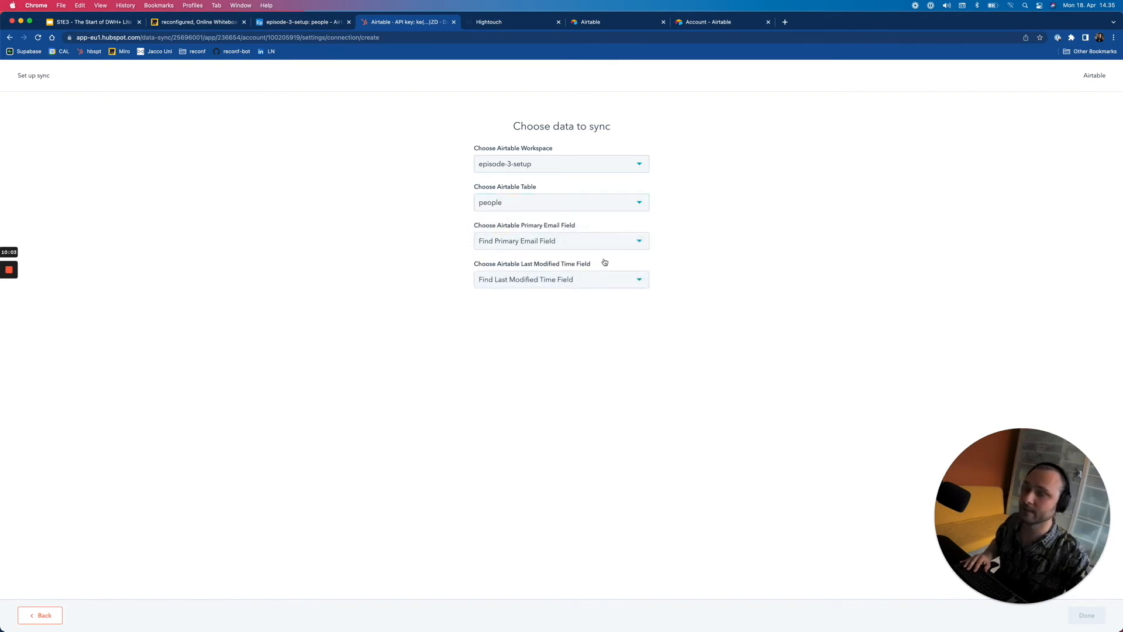
pyautogui.click(597, 247)
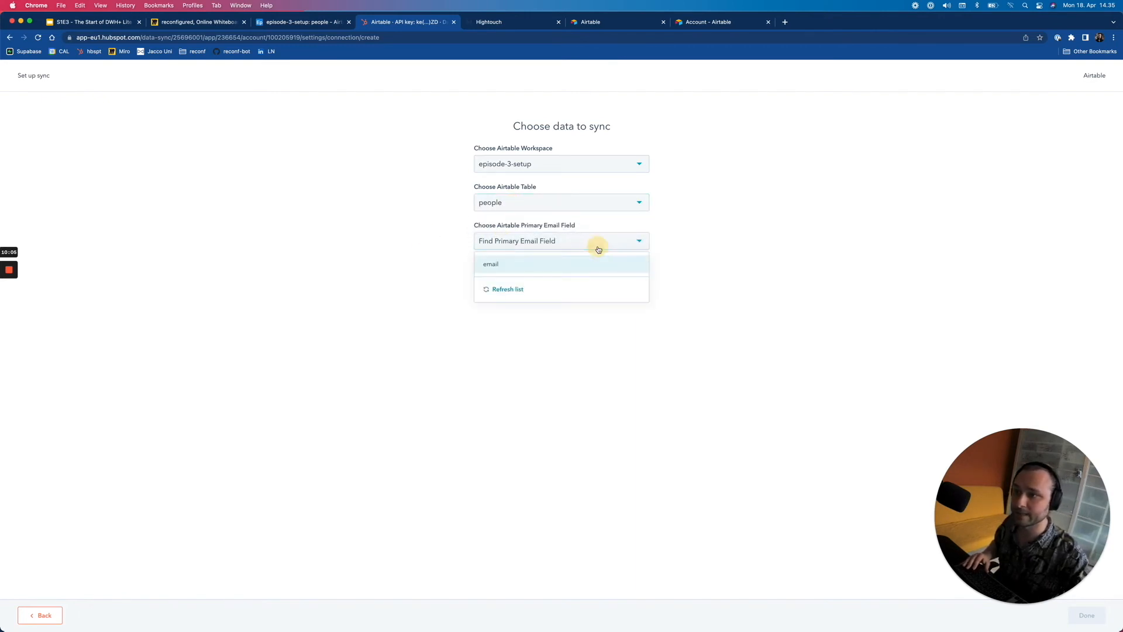
pyautogui.click(564, 264)
pyautogui.click(500, 279)
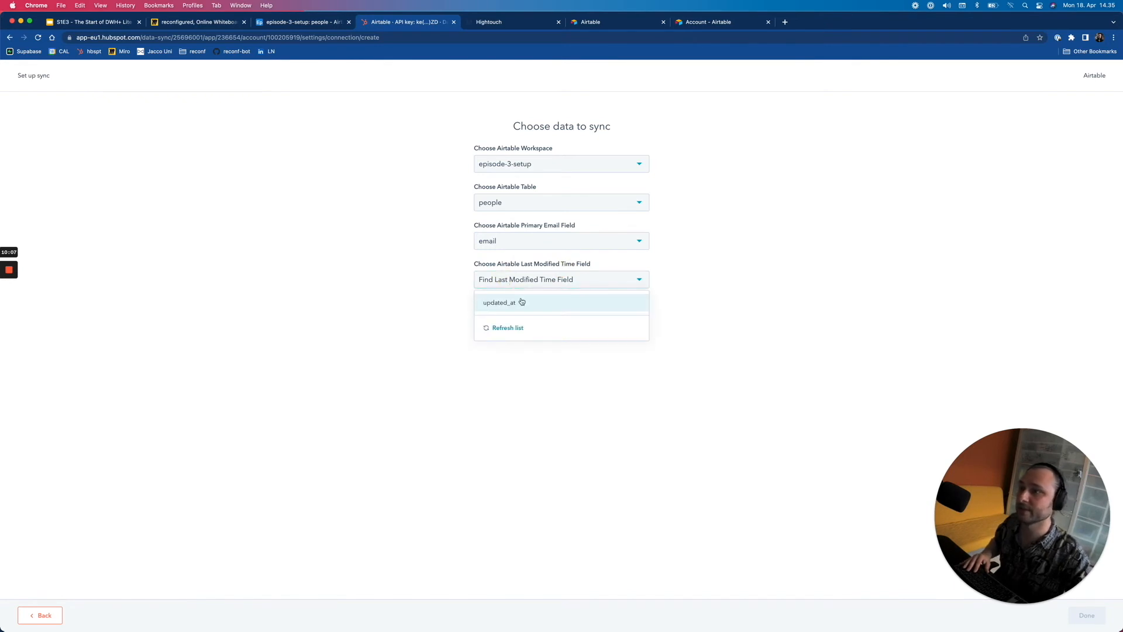
pyautogui.click(520, 301)
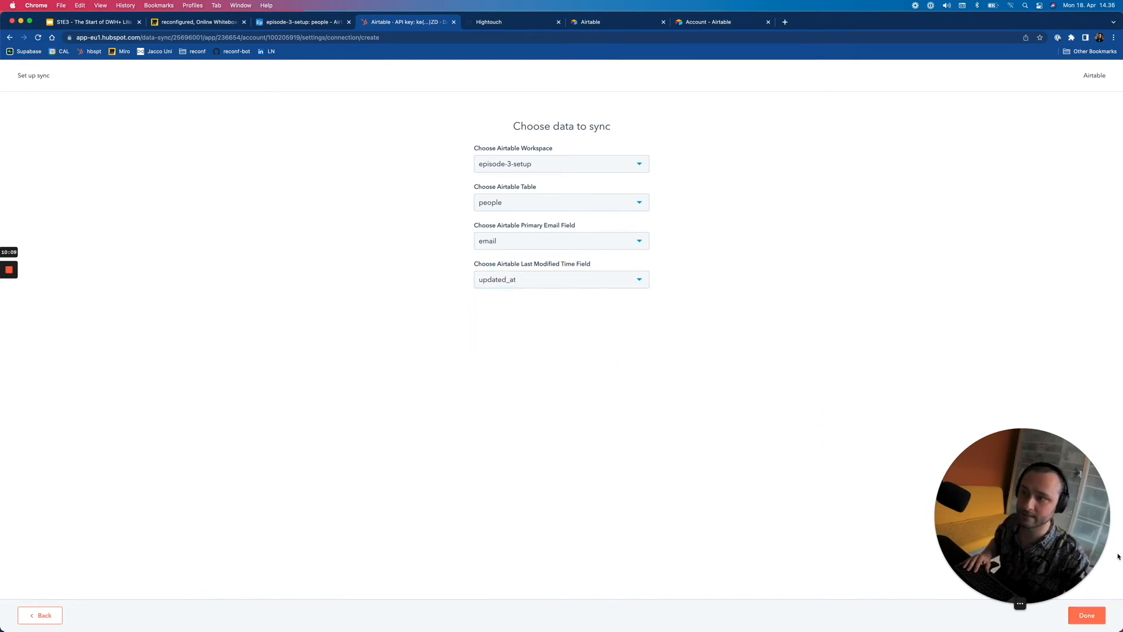
# - Finish the data choice and set Airtable contact records to 'No contact records'
pyautogui.click(1087, 616)
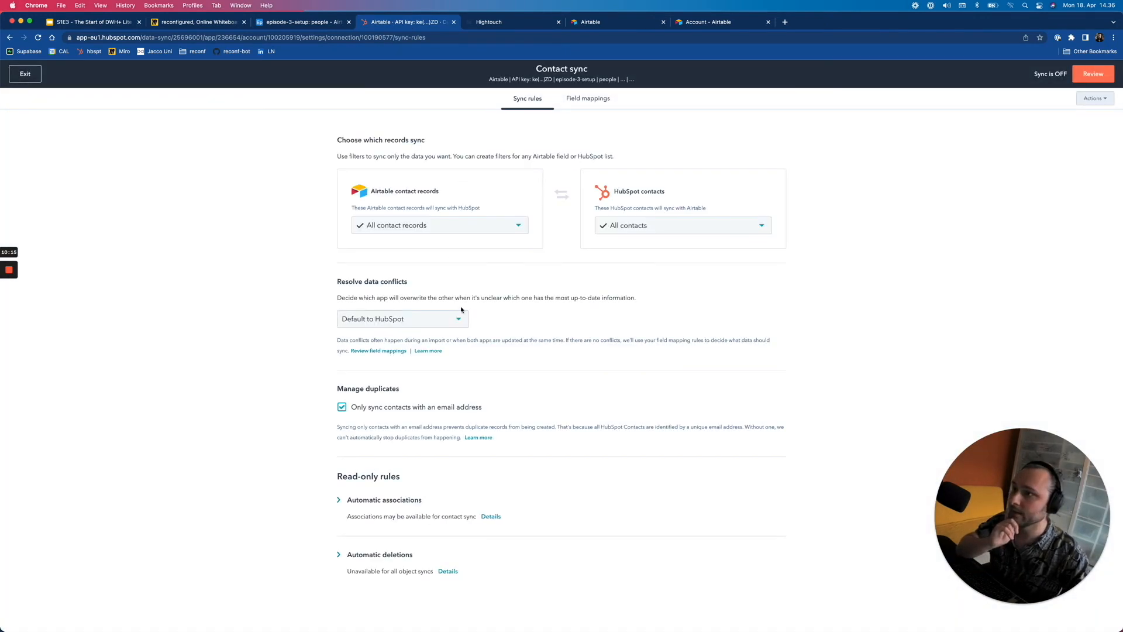
pyautogui.click(518, 225)
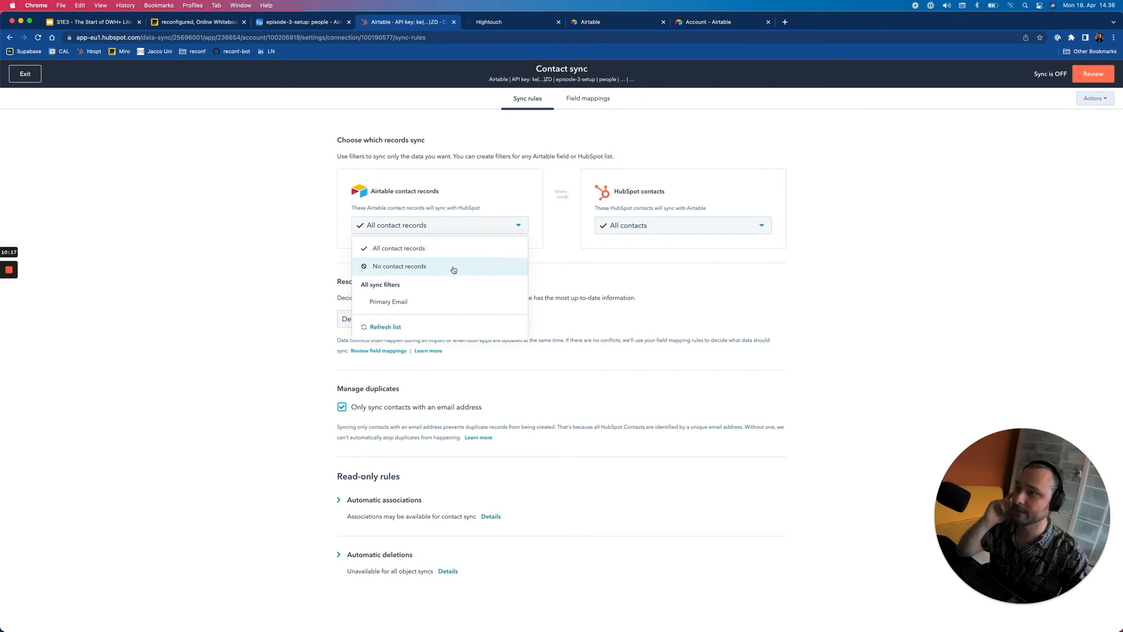
pyautogui.click(456, 266)
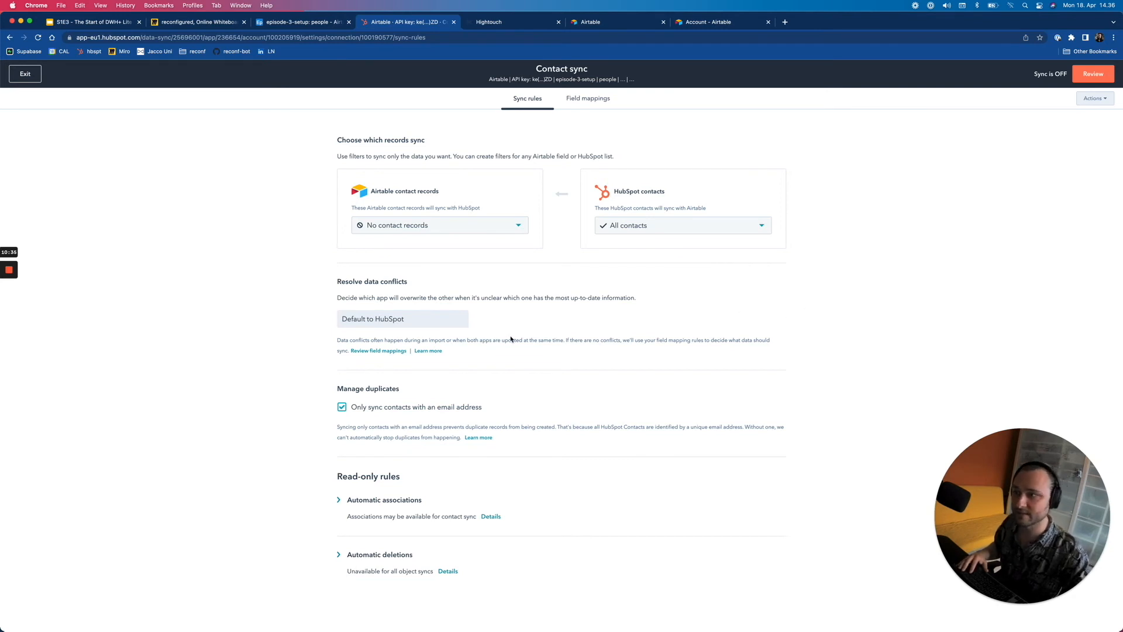
# - Add a Contact sync mapping from Airtable first_name to HubSpot First Name
pyautogui.click(587, 100)
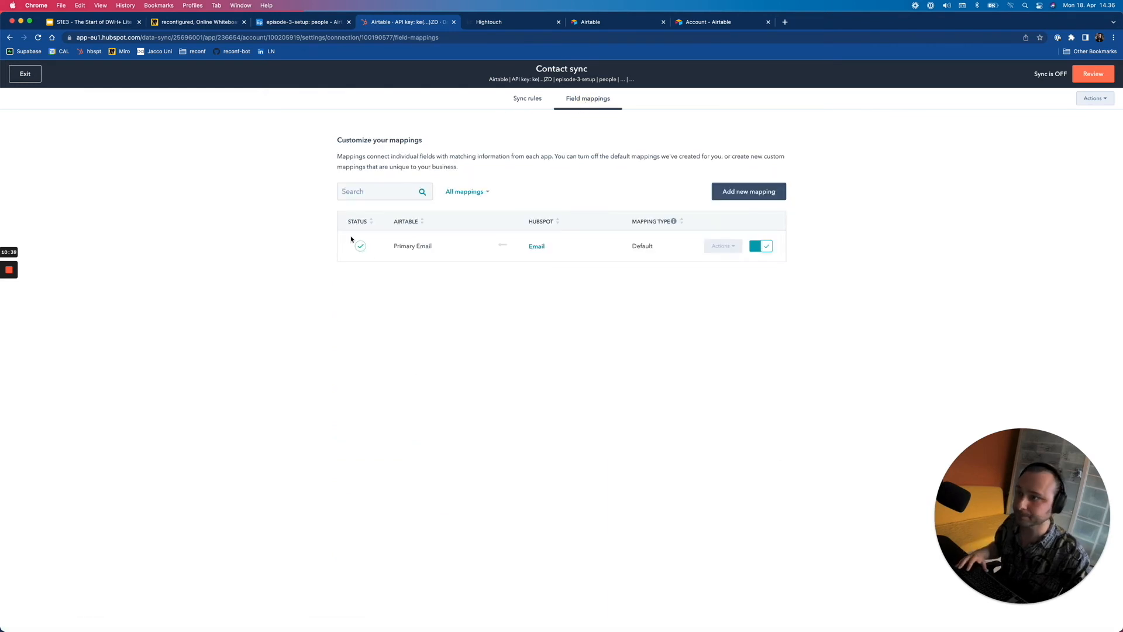
pyautogui.click(767, 198)
pyautogui.click(433, 251)
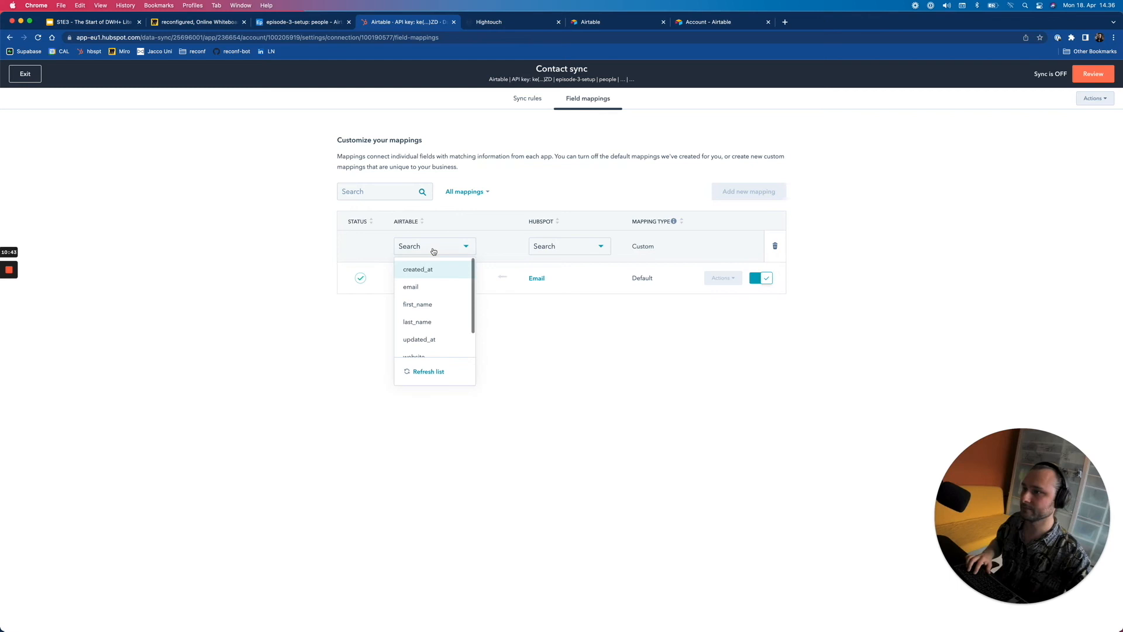
pyautogui.write('first')
pyautogui.press('Return')
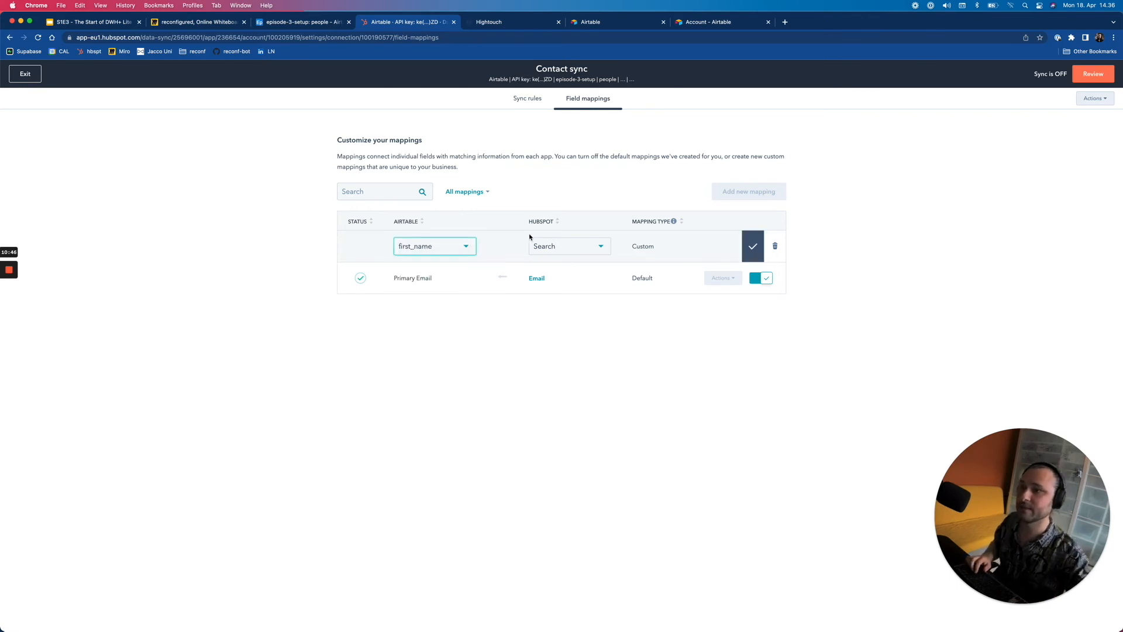
pyautogui.click(571, 245)
pyautogui.write('first')
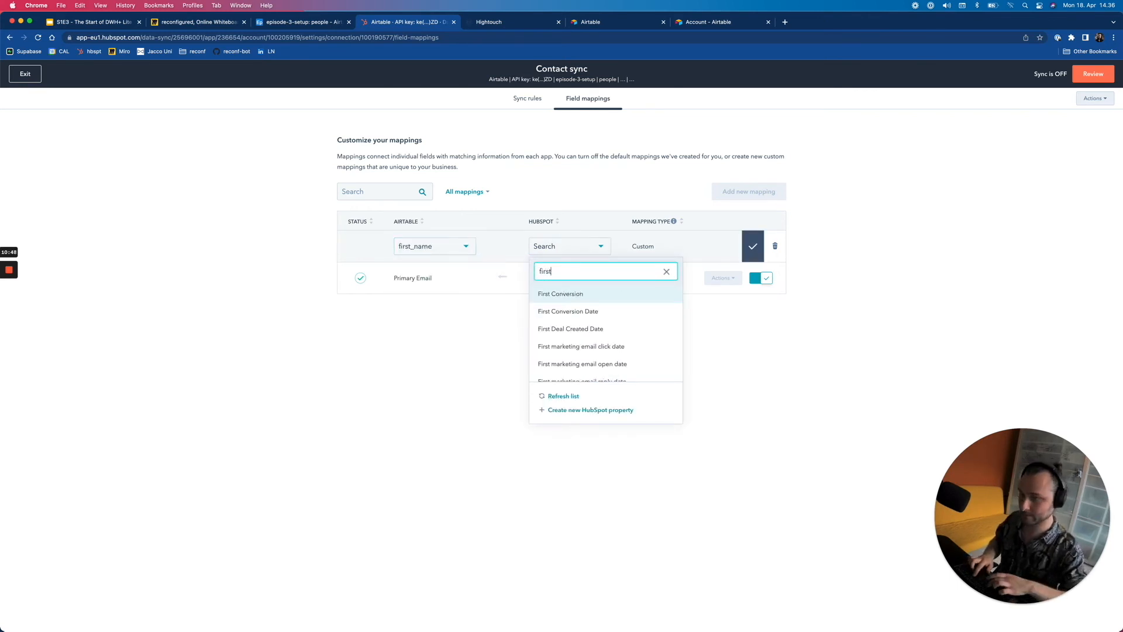
pyautogui.write(' name')
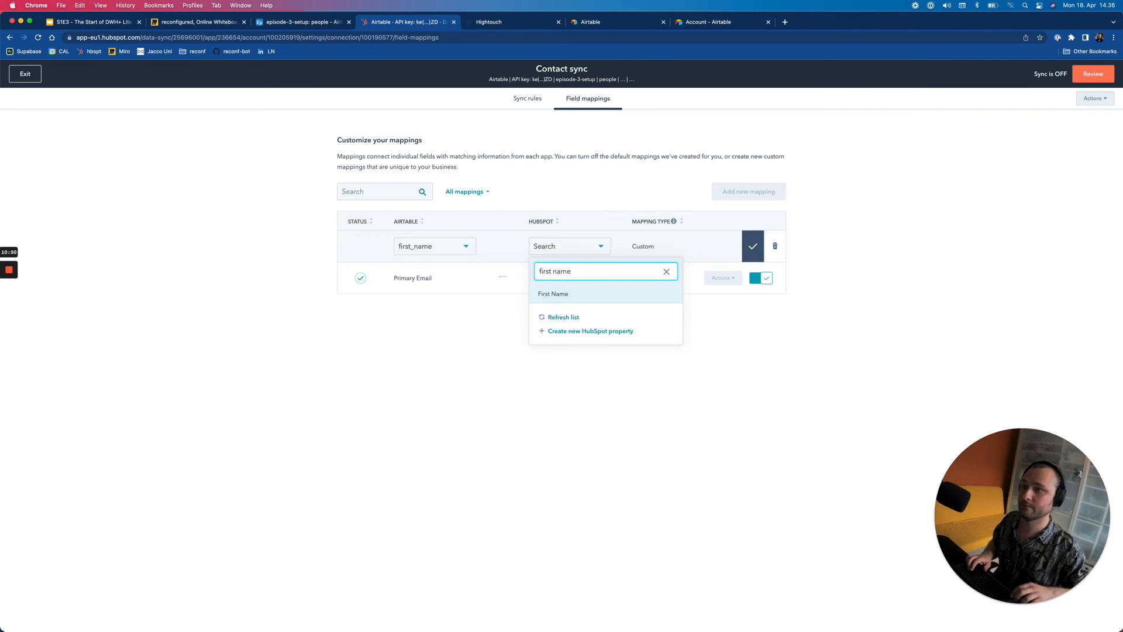
pyautogui.click(589, 294)
pyautogui.click(753, 246)
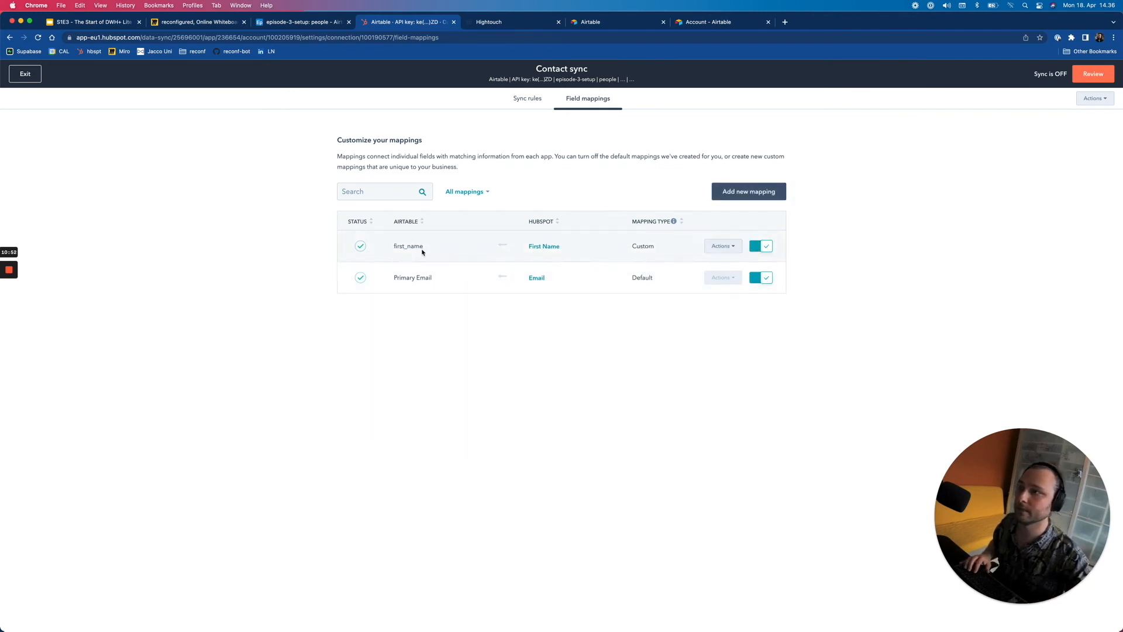
# - Add a mapping from last_name to Last Name and bring up the review summary
pyautogui.click(737, 192)
pyautogui.click(456, 246)
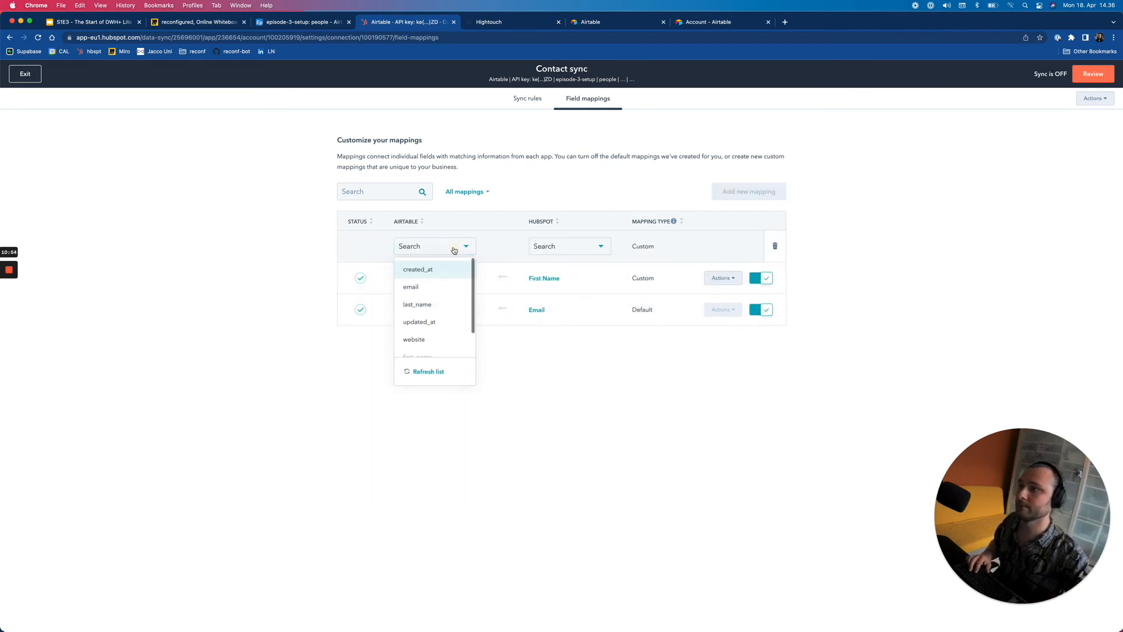
pyautogui.write('last')
pyautogui.press('Return')
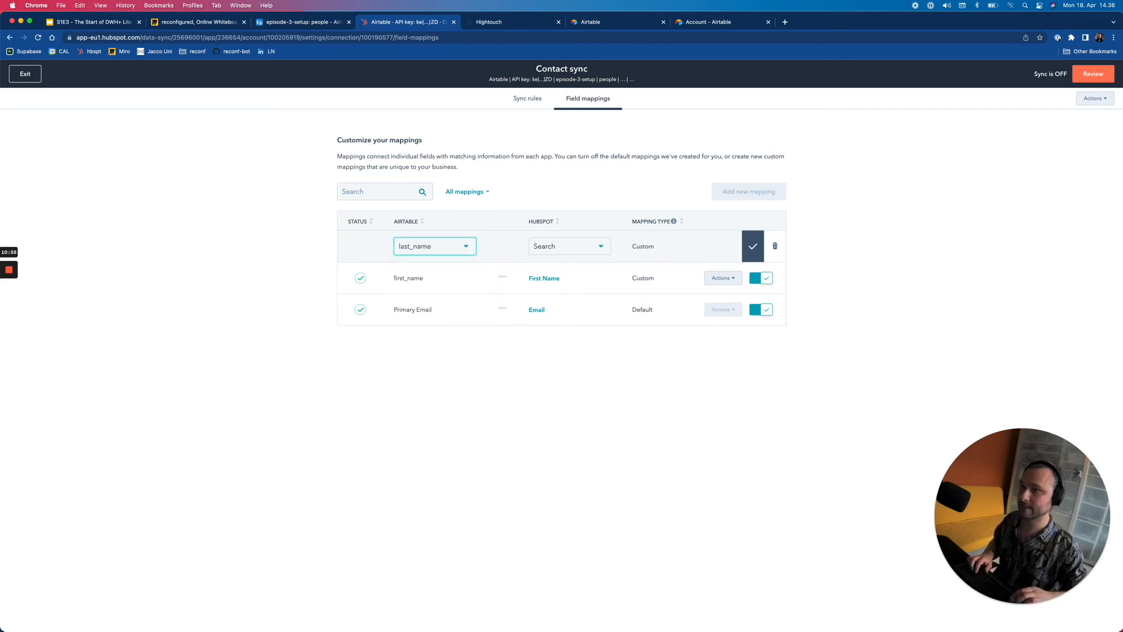
pyautogui.click(573, 241)
pyautogui.write('last n')
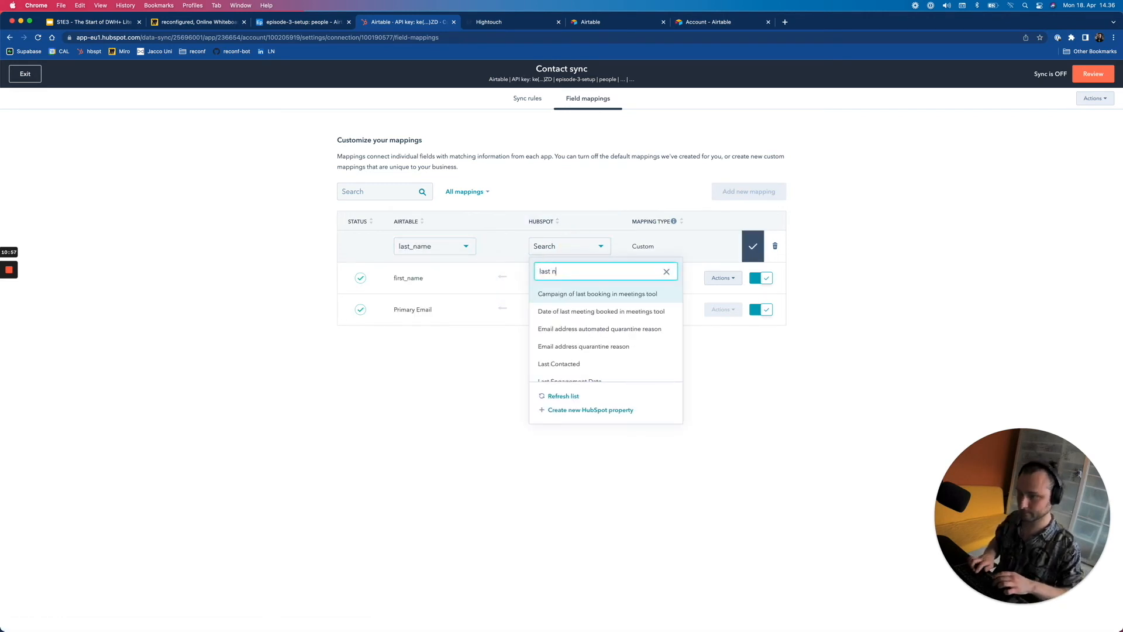
pyautogui.write('ame')
pyautogui.click(576, 328)
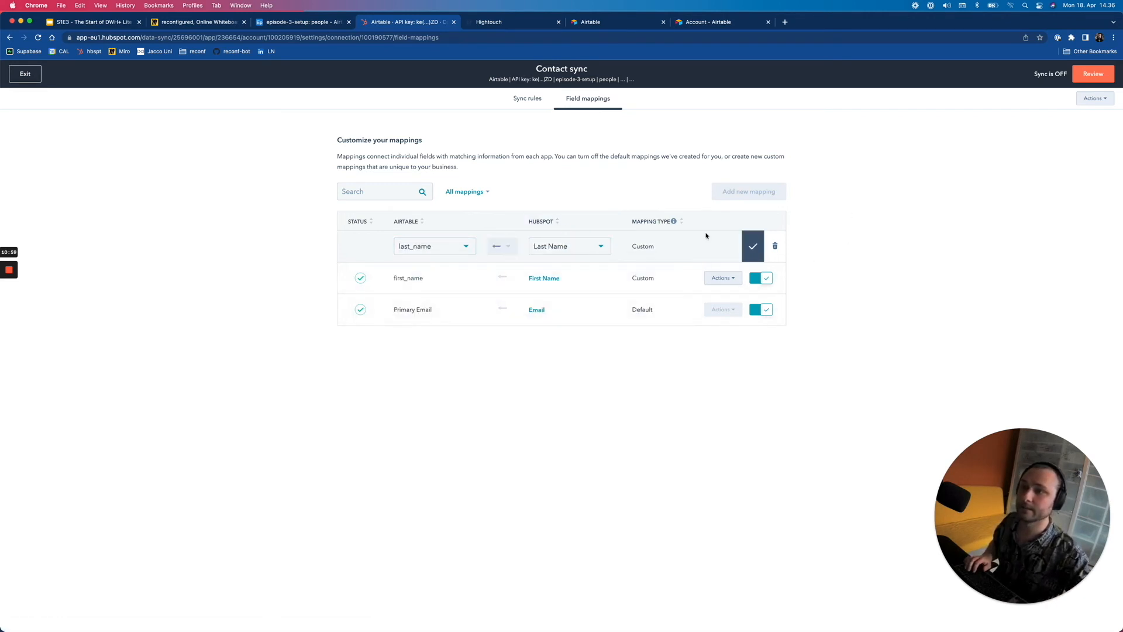
pyautogui.click(753, 246)
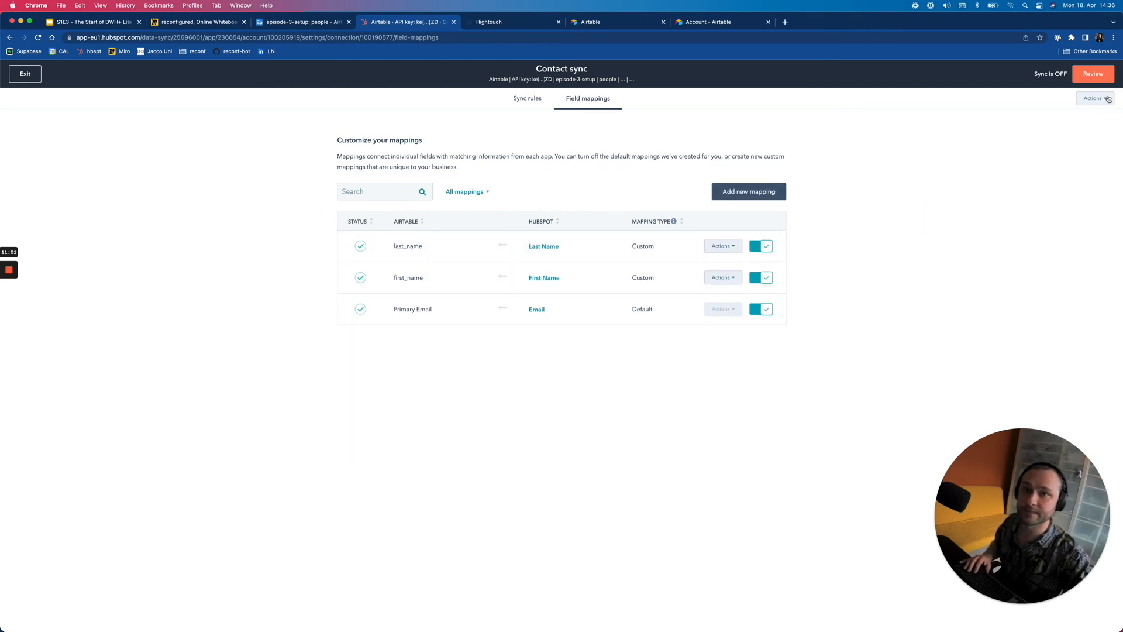
pyautogui.click(1093, 74)
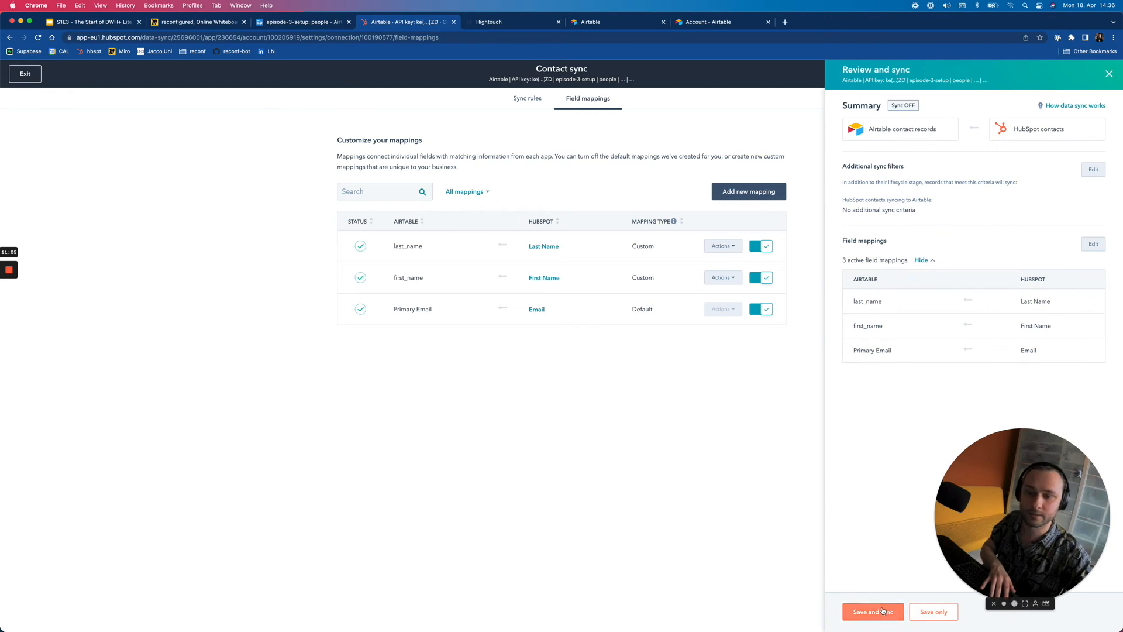
# - Save and switch on the Contact sync, then view the Airtable people table
pyautogui.click(883, 611)
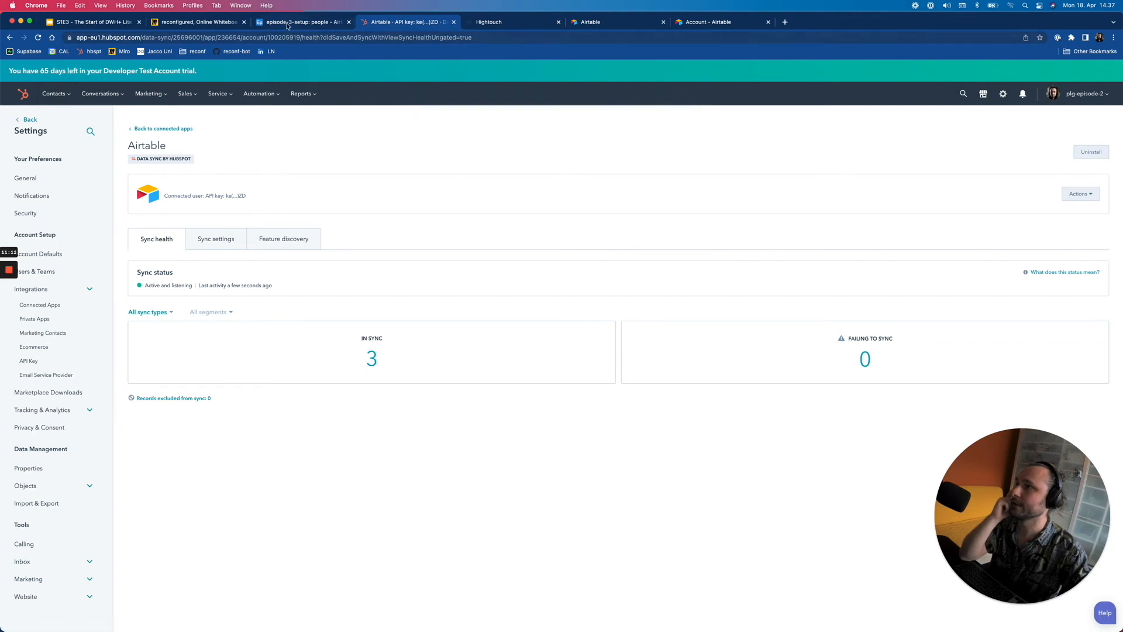
pyautogui.click(303, 22)
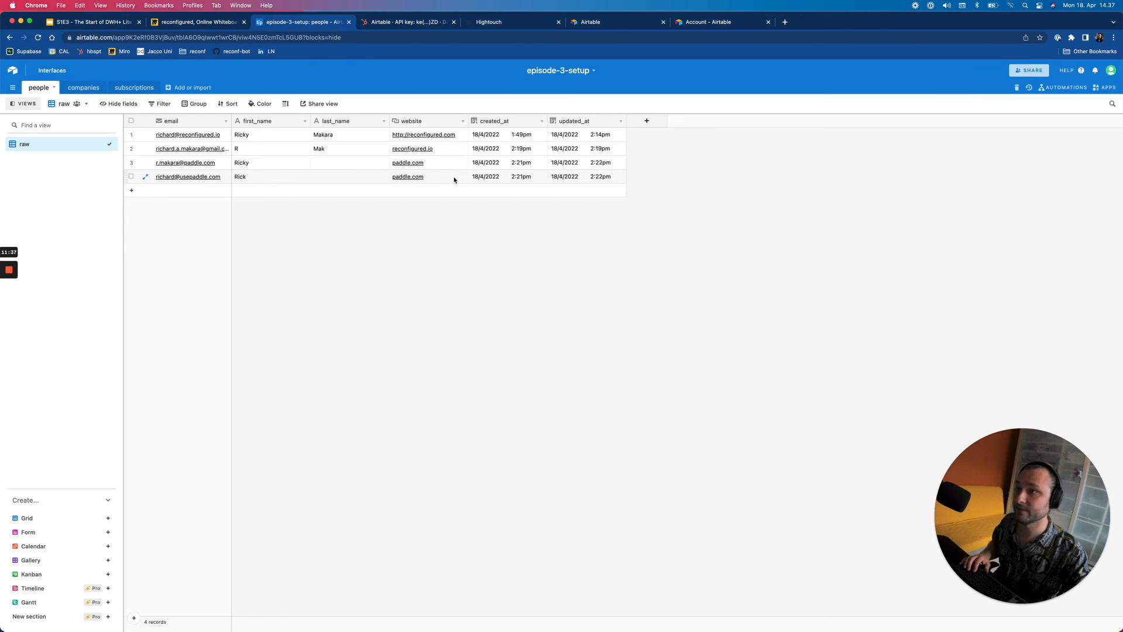
# - Return to HubSpot's Airtable sync settings and edit the Contact sync's rules
pyautogui.click(408, 22)
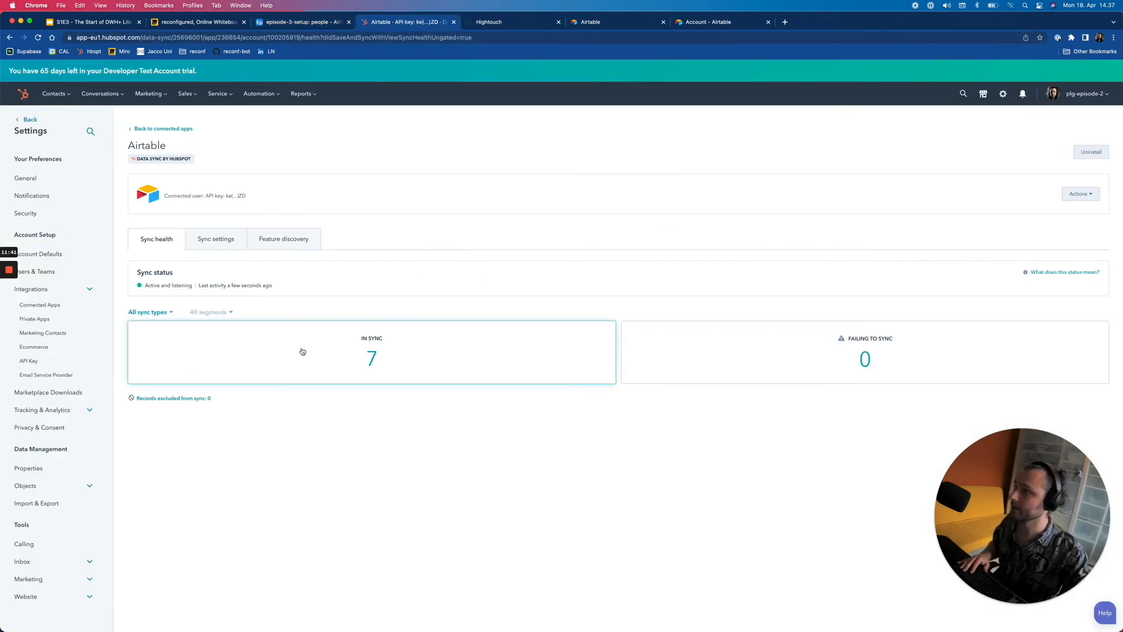
pyautogui.click(219, 241)
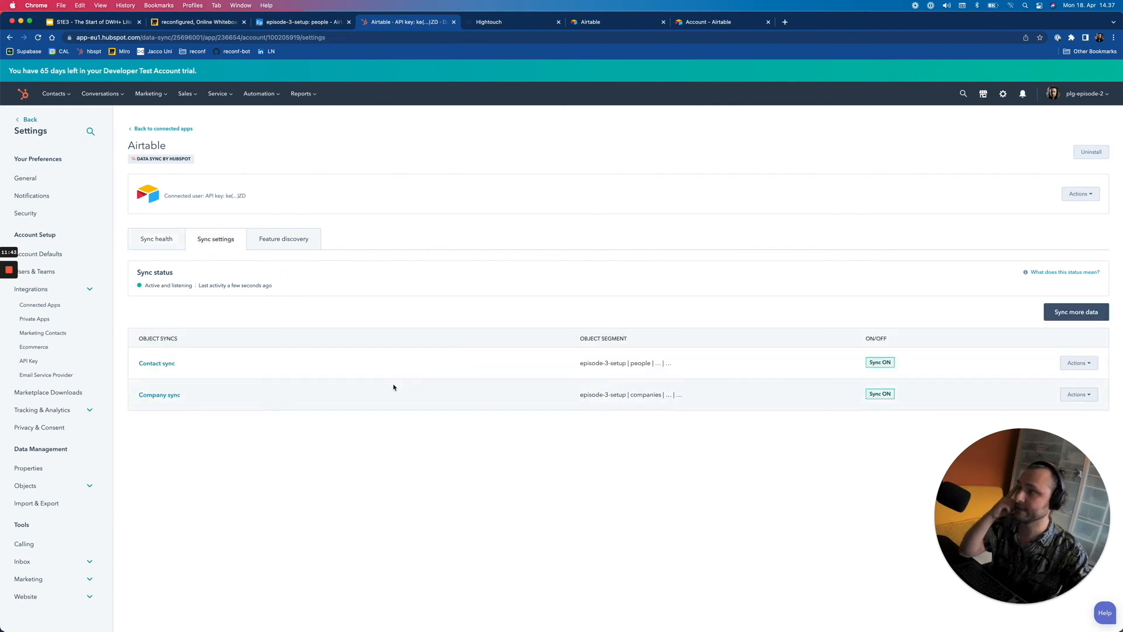
pyautogui.click(1078, 363)
pyautogui.click(1056, 389)
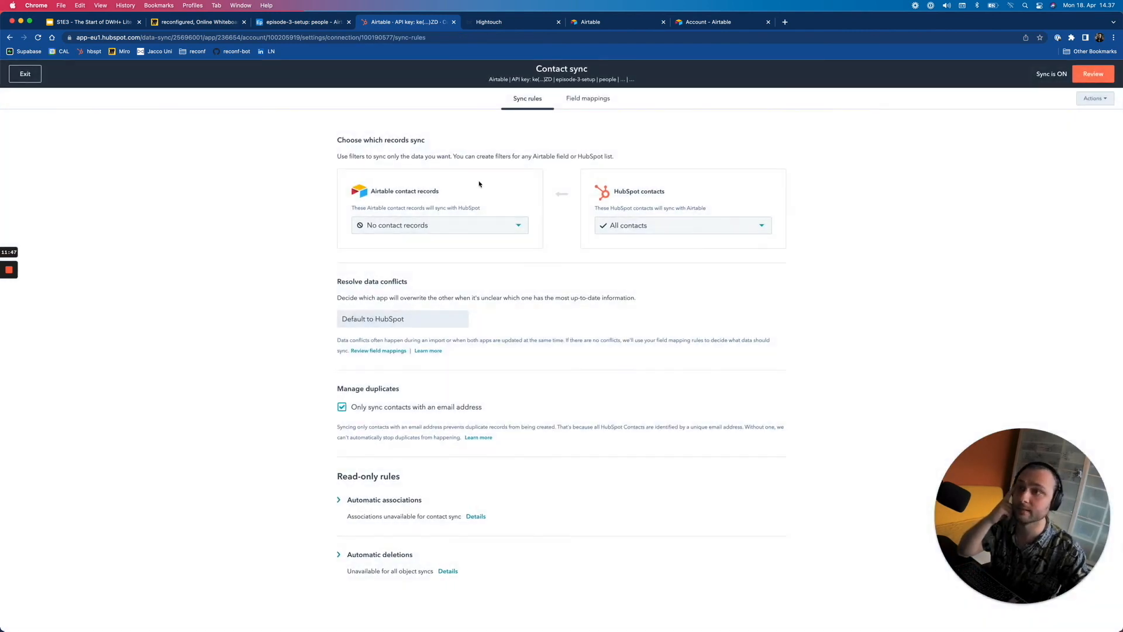
# - Add a new Contact sync field mapping with Airtable's website field as source
pyautogui.click(587, 100)
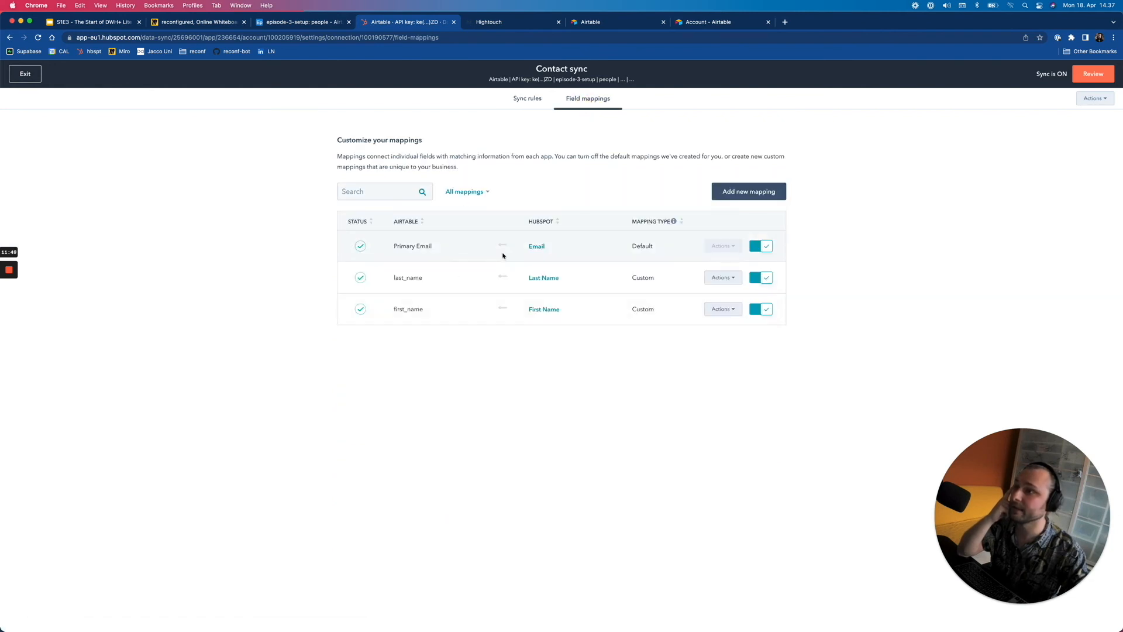
pyautogui.click(761, 195)
pyautogui.click(421, 247)
pyautogui.write('web')
pyautogui.click(437, 292)
# - Map website to [Associated Company] Company Domain Name and confirm the mapping
pyautogui.click(594, 243)
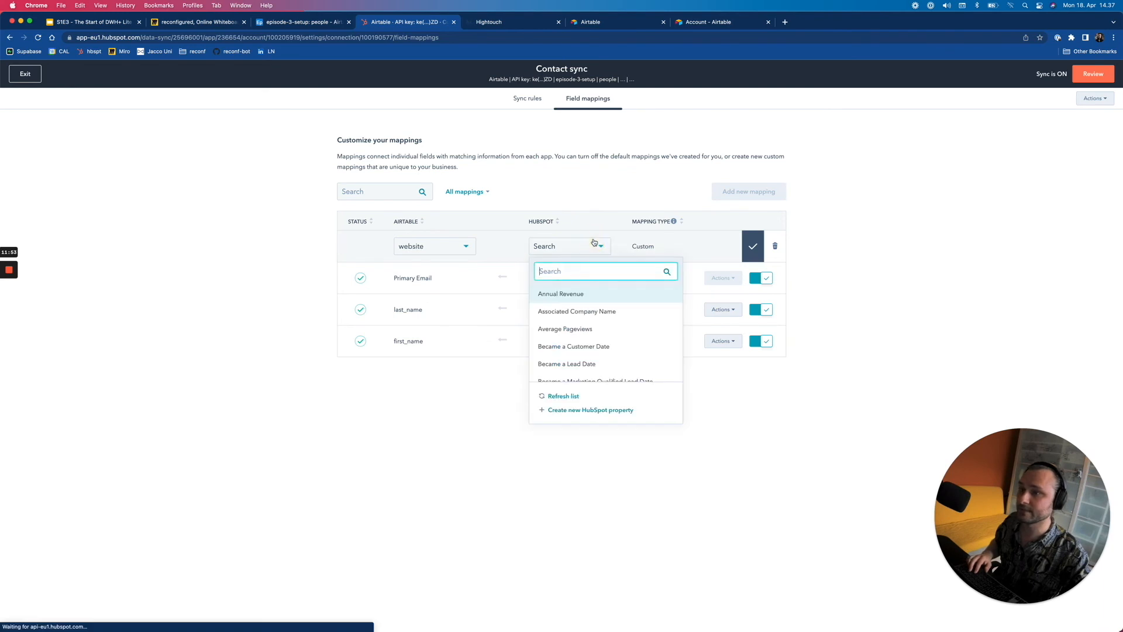
pyautogui.write('compan')
pyautogui.press('super+a')
pyautogui.write('dp,aom')
pyautogui.press('super+a')
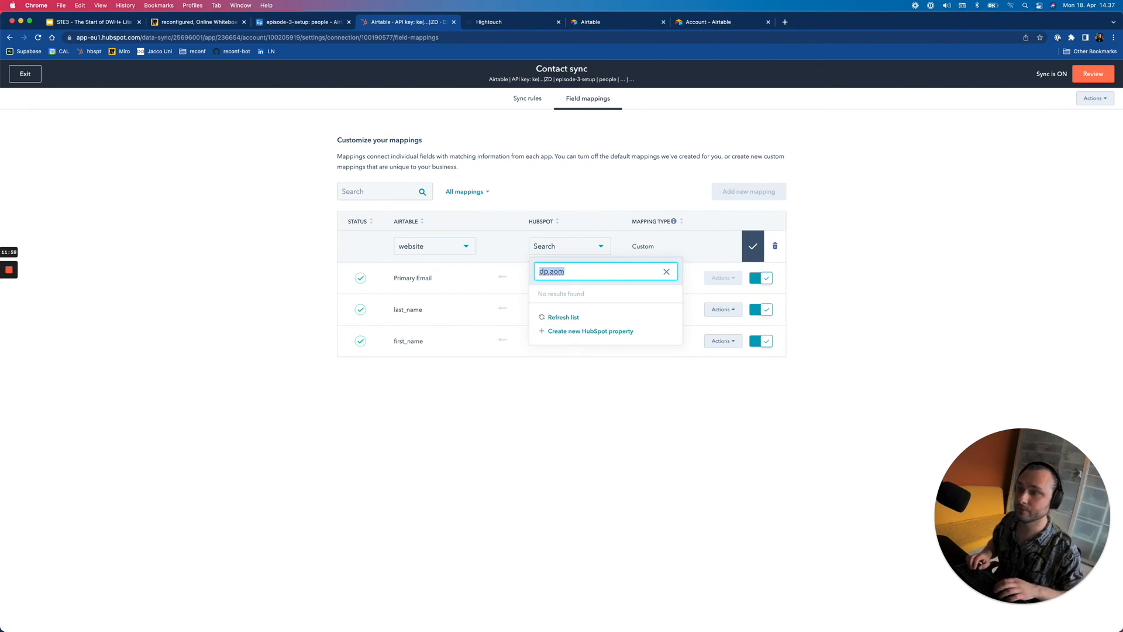
pyautogui.write('domain')
pyautogui.scroll(-3, 615, 328)
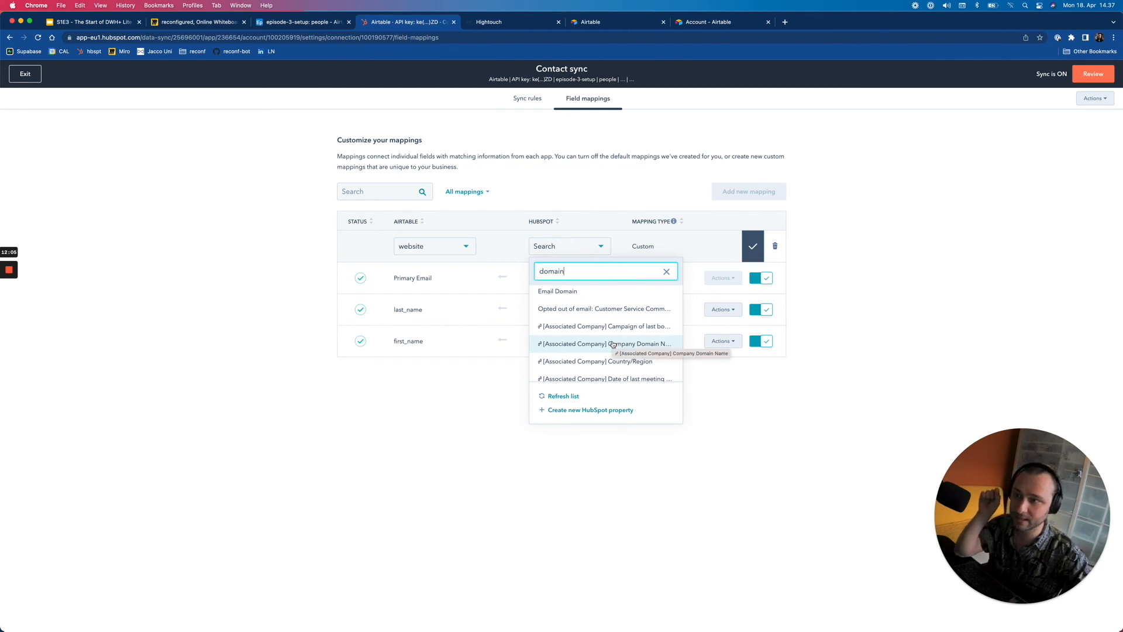
pyautogui.scroll(2, 612, 339)
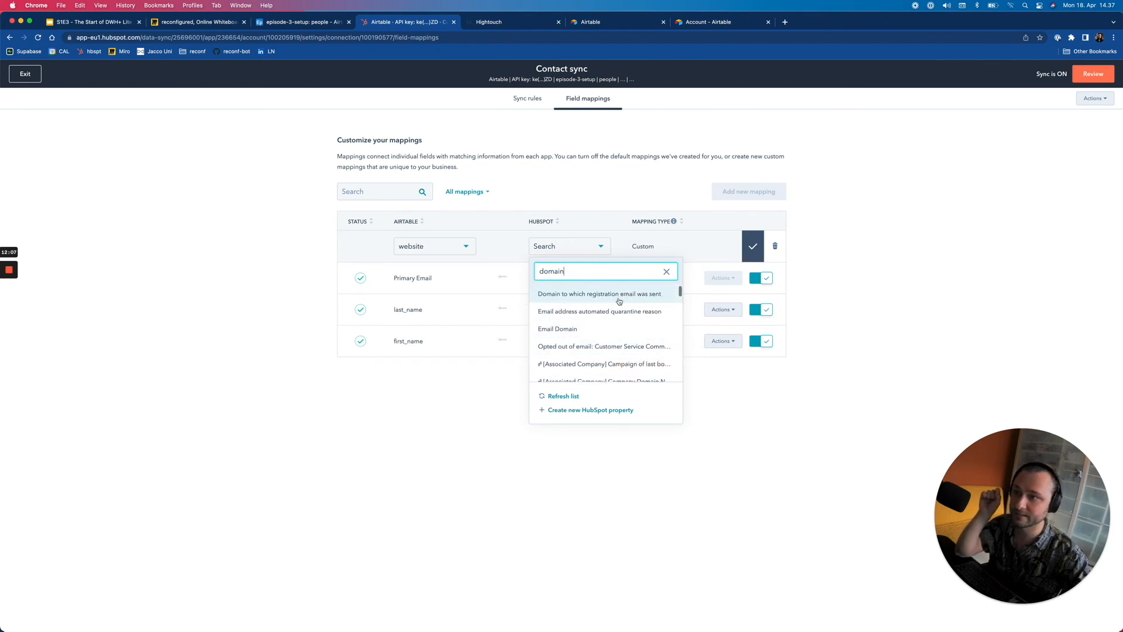
pyautogui.scroll(-3, 608, 327)
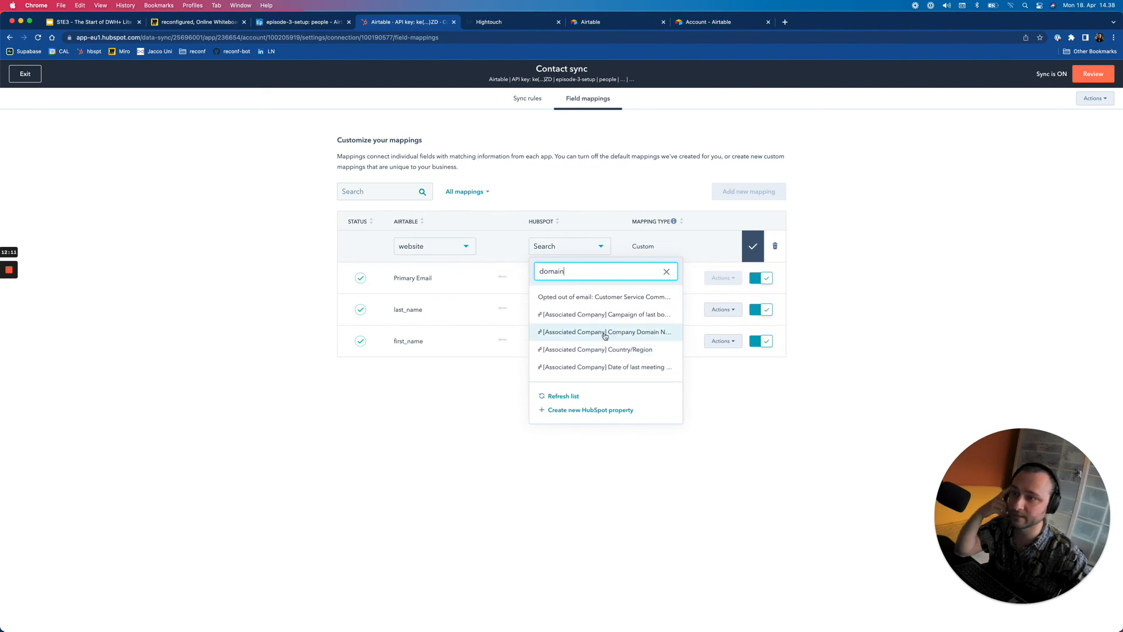
pyautogui.click(563, 333)
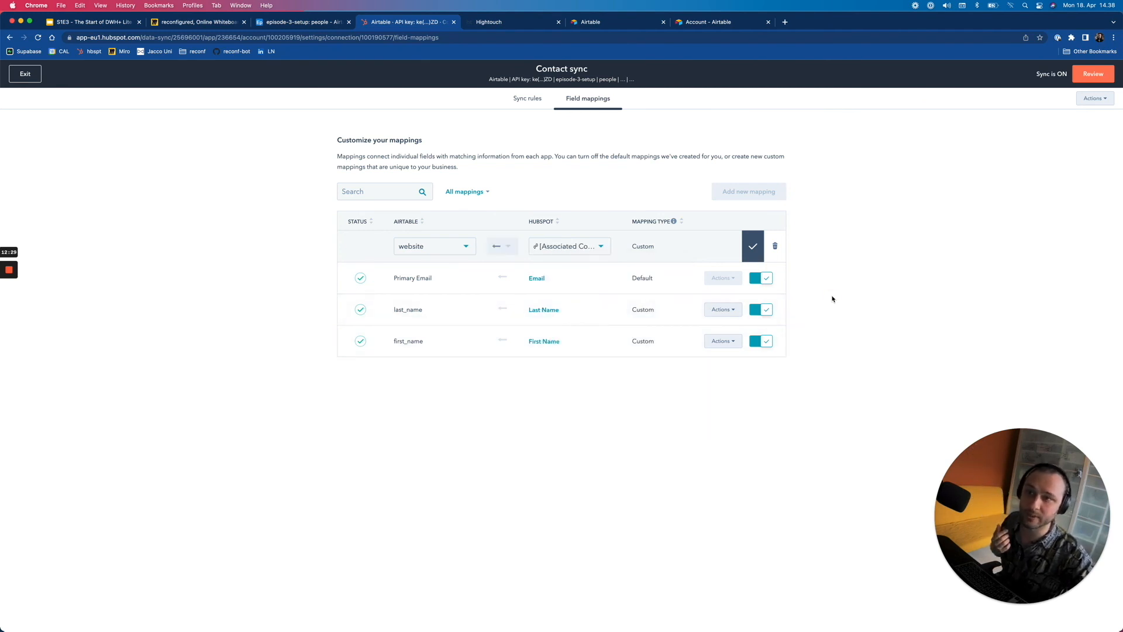
pyautogui.click(753, 246)
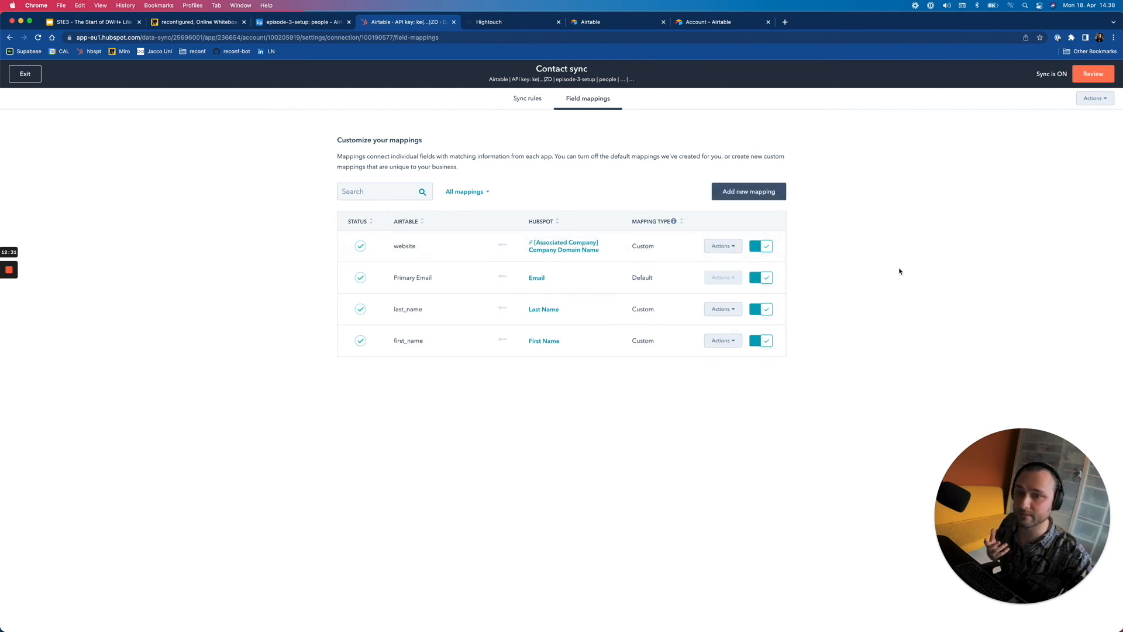
# - Save and sync the updated Contact sync, then check companies, Airtable people and HubSpot contacts
pyautogui.click(1085, 77)
pyautogui.click(873, 611)
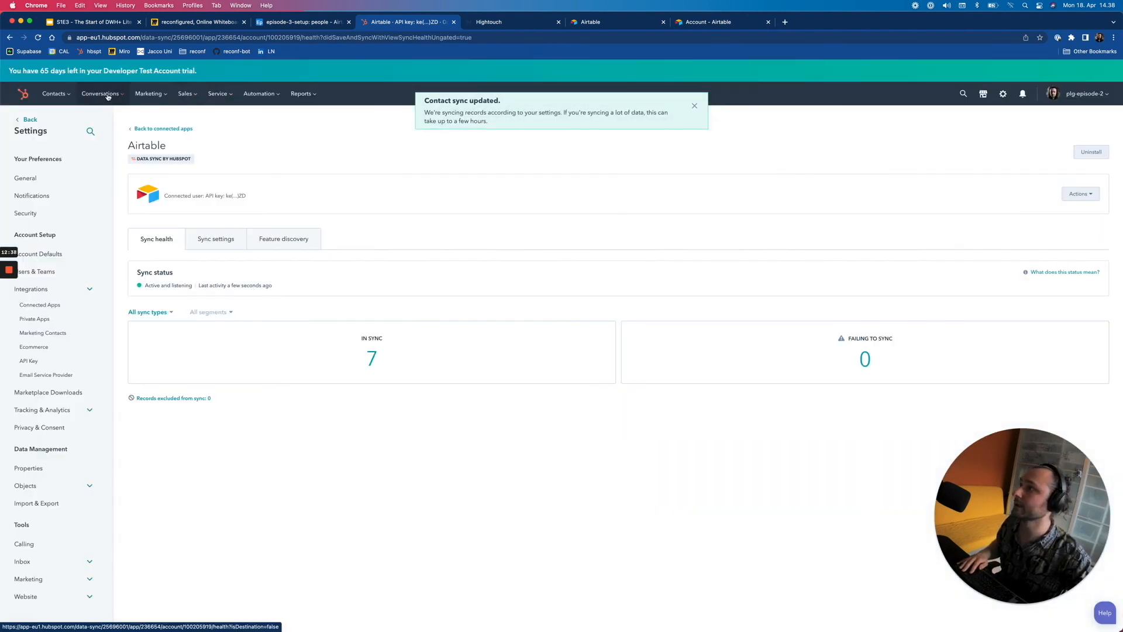
pyautogui.click(56, 93)
pyautogui.click(79, 136)
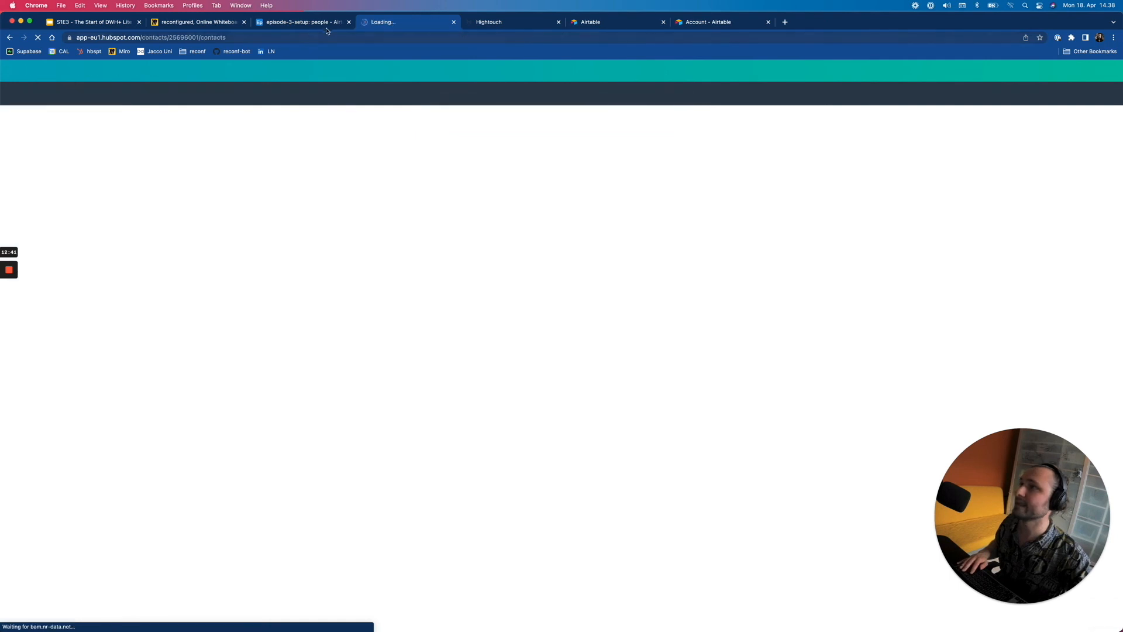
pyautogui.click(310, 21)
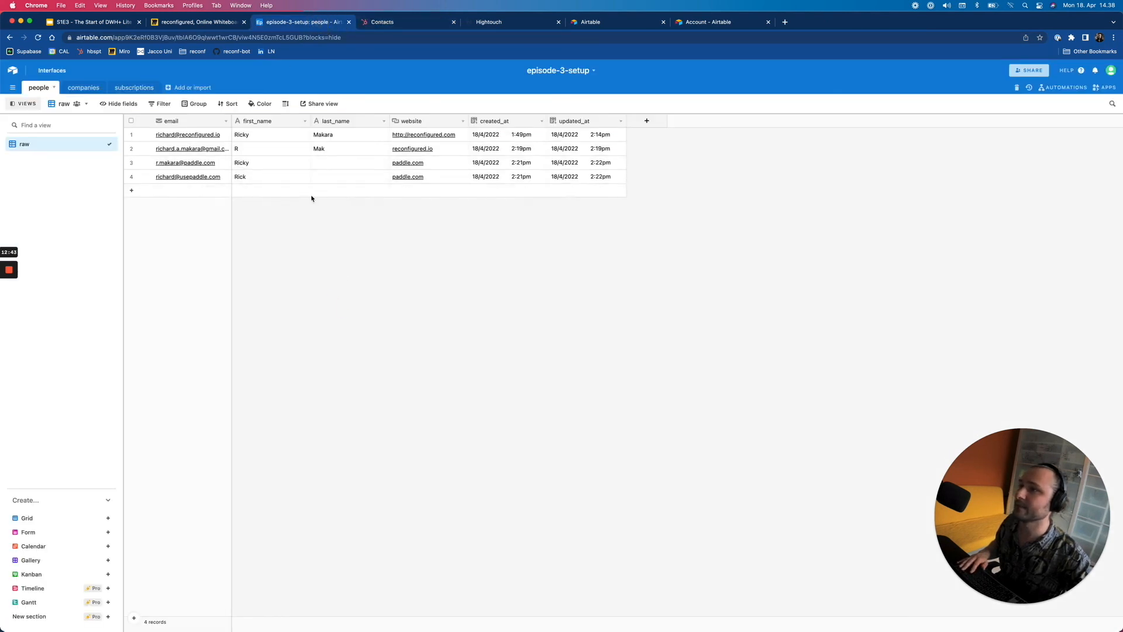
pyautogui.click(384, 21)
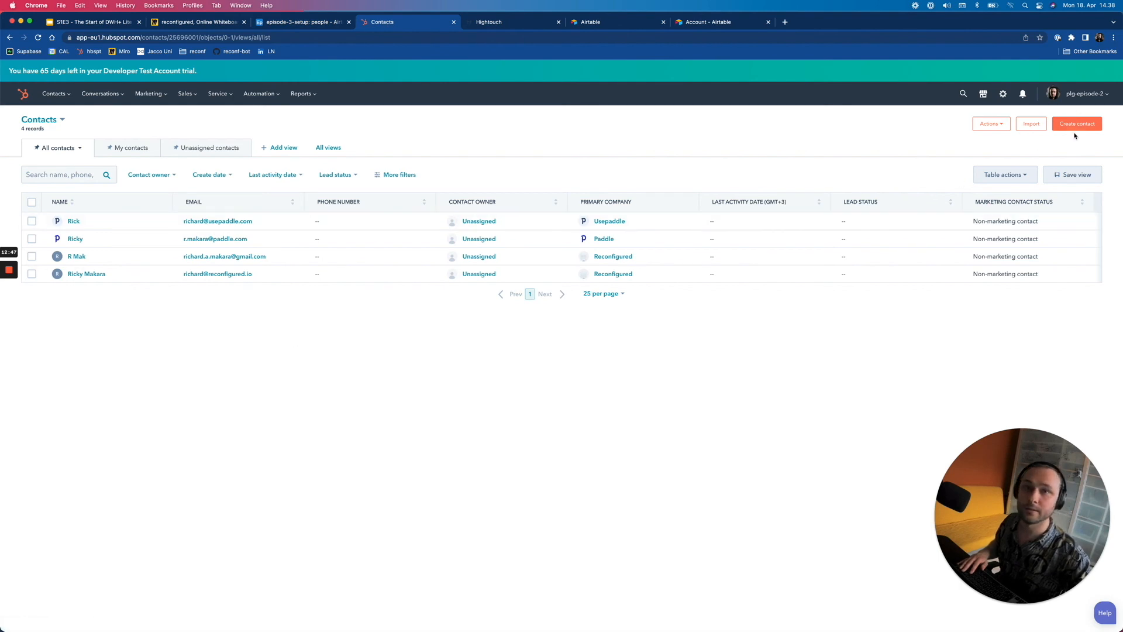
# - Start a new contact with a paddle.com test e-mail address and the person's first and last name
pyautogui.click(1076, 125)
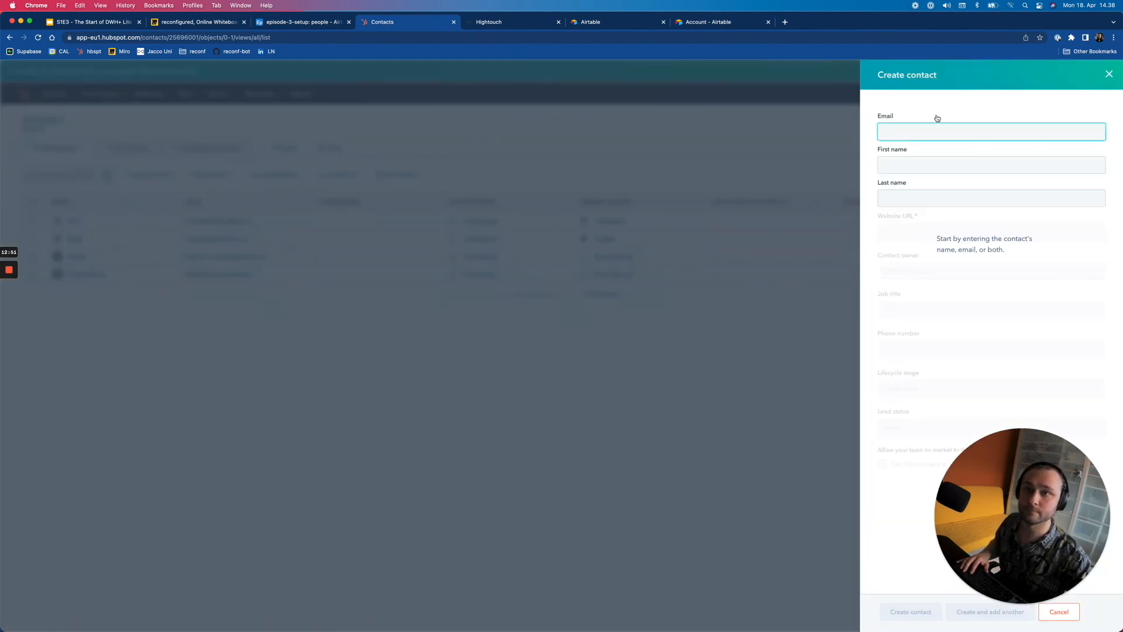
pyautogui.write('ric')
pyautogui.press('super+a')
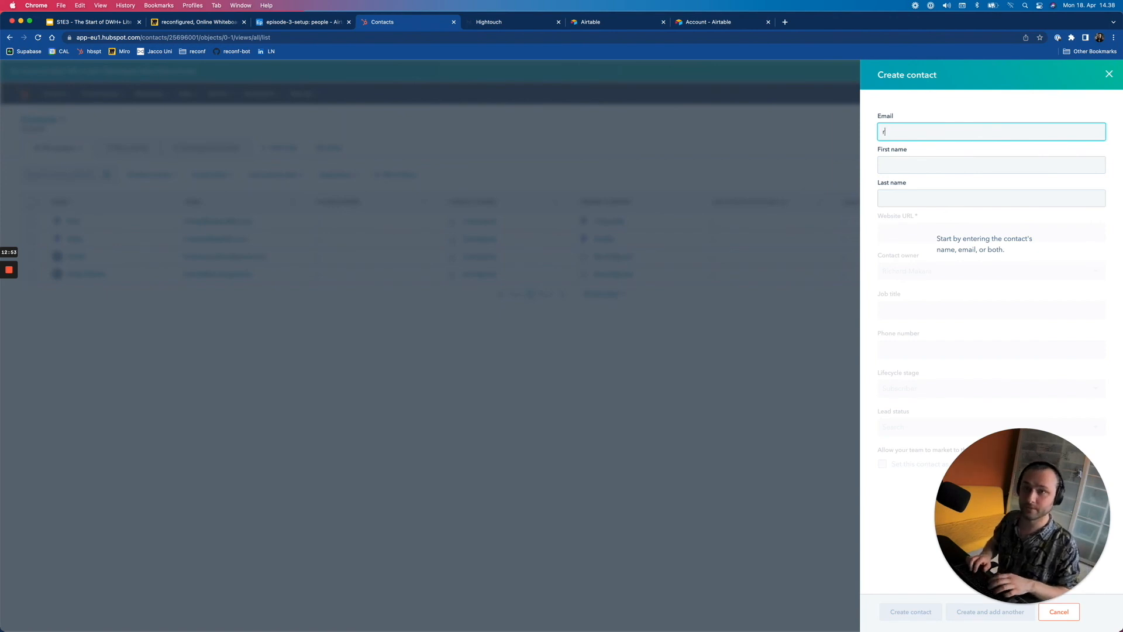
pyautogui.press('Tab')
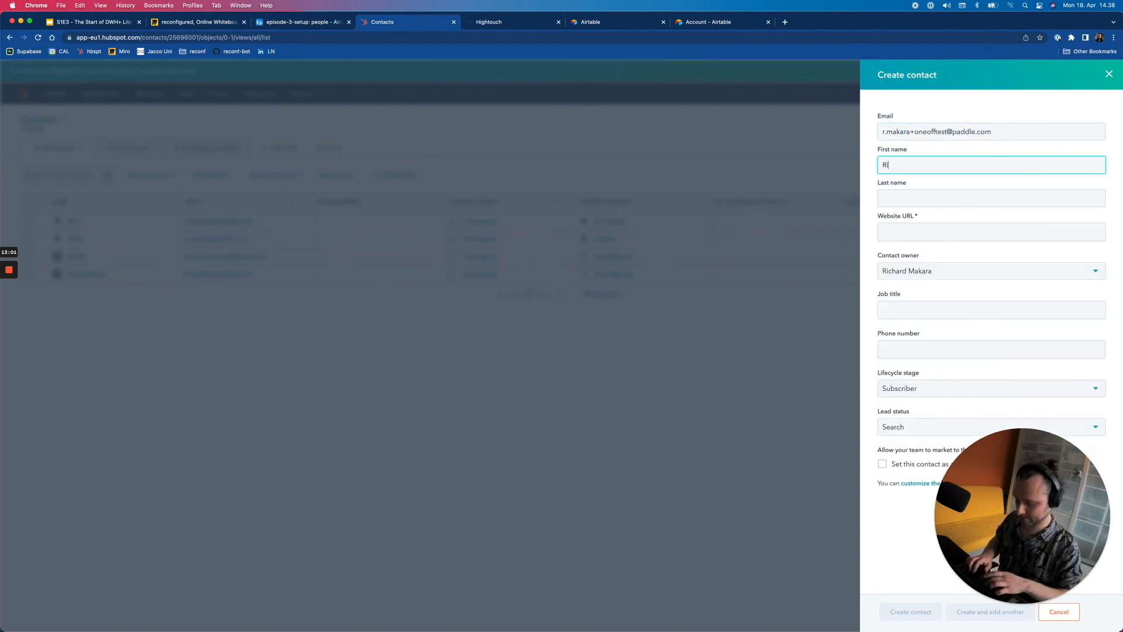
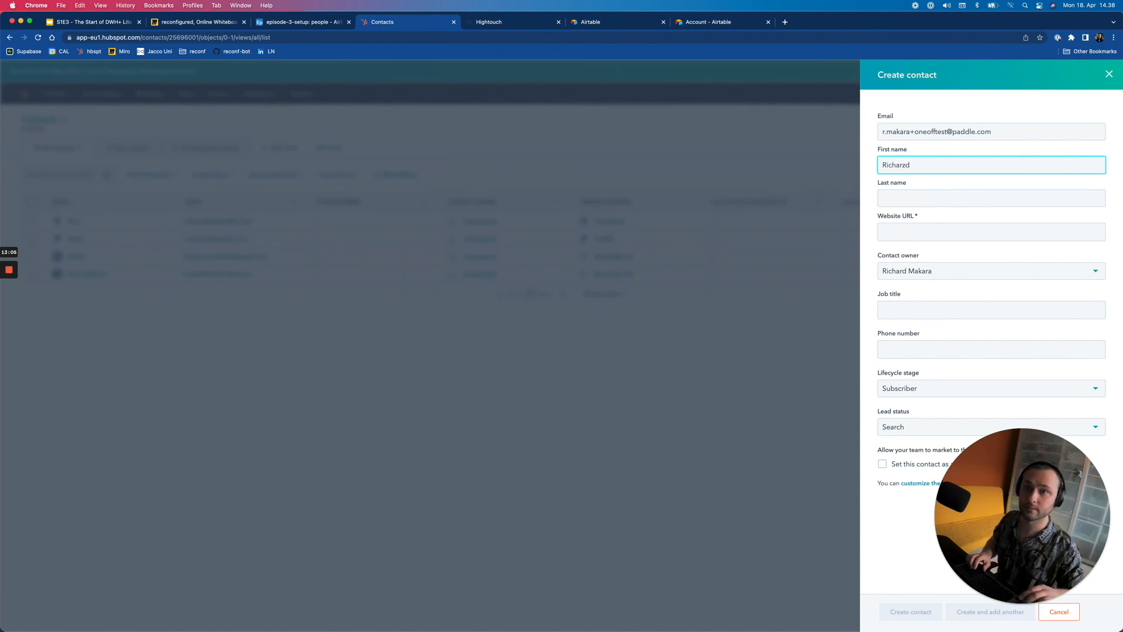
pyautogui.press('Tab')
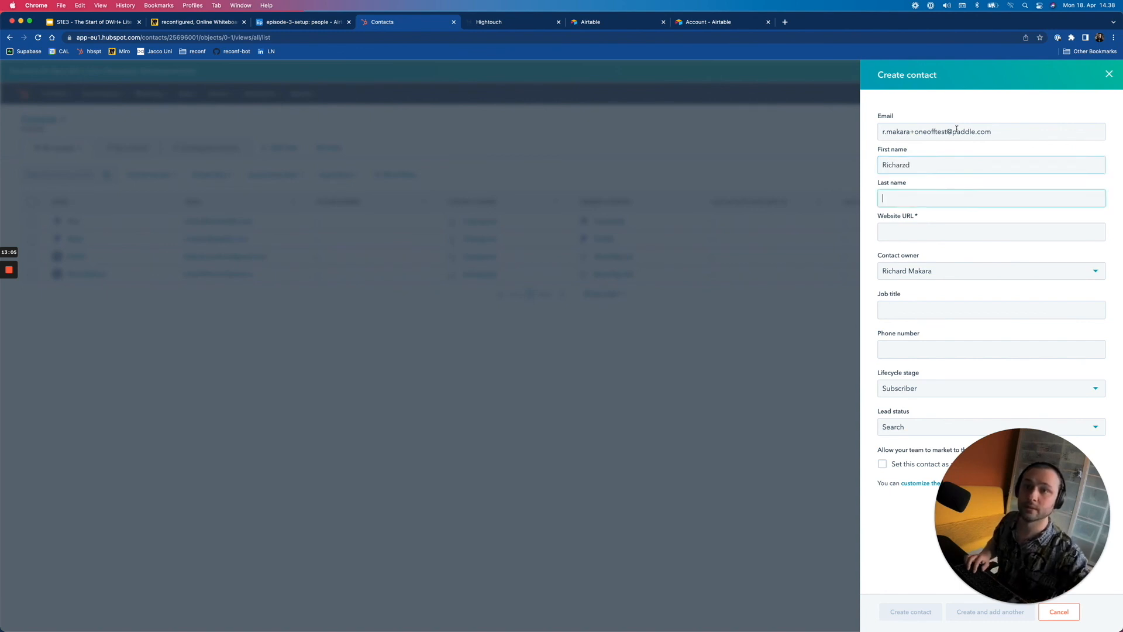
# - Set the contact's website URL to paddle.com and create the contact
pyautogui.click(926, 231)
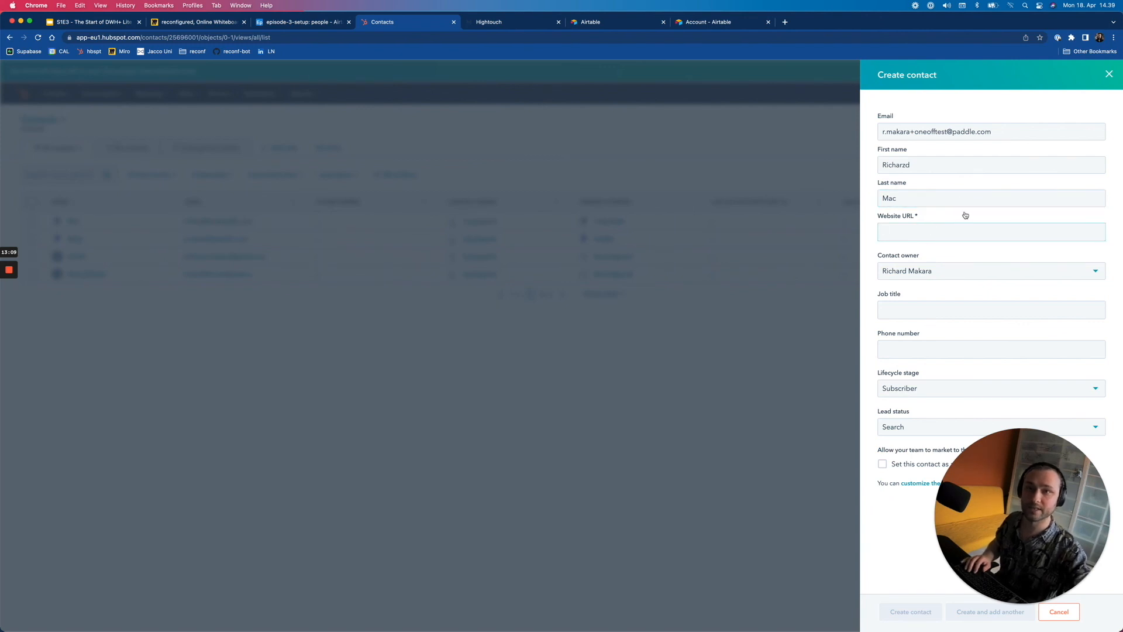
pyautogui.write('pa')
pyautogui.press('BackSpace')
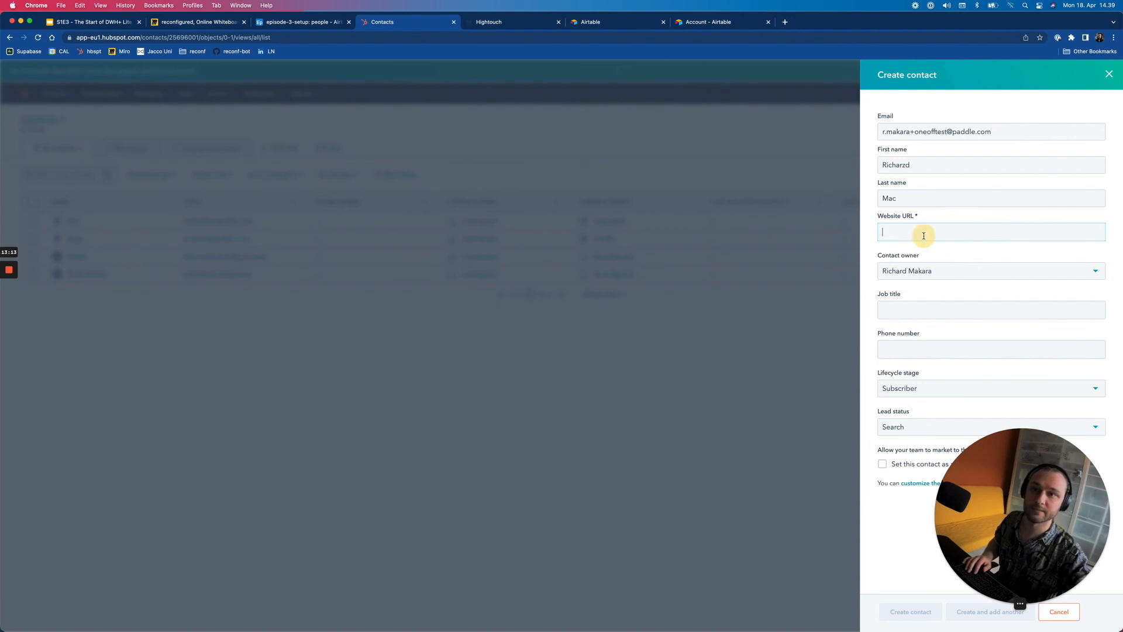
pyautogui.write('paddle.com')
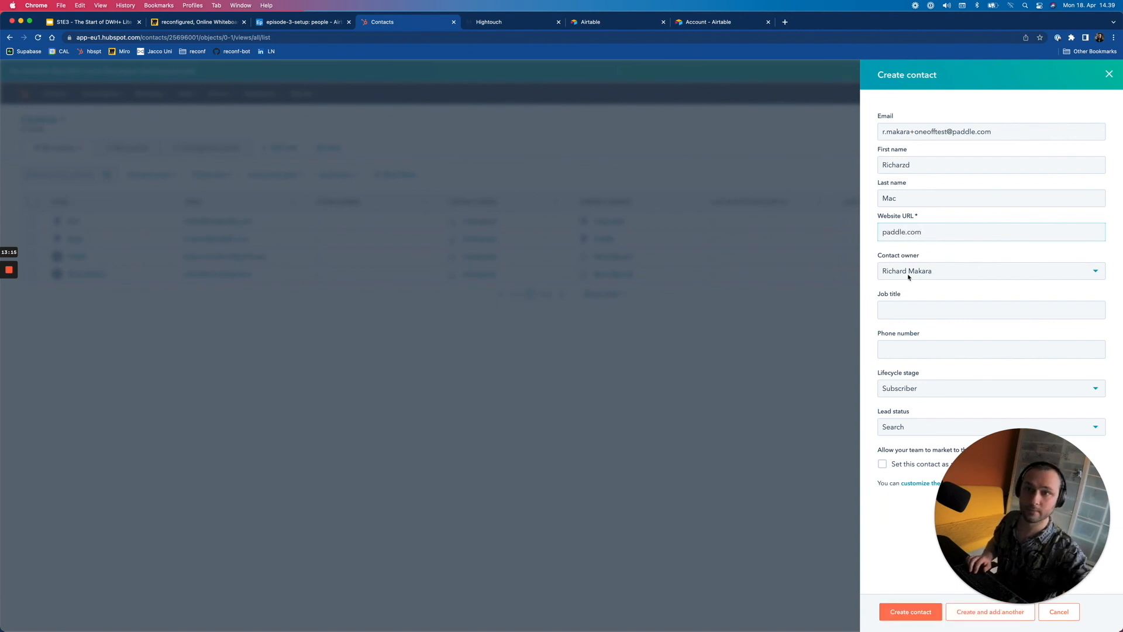
pyautogui.click(911, 612)
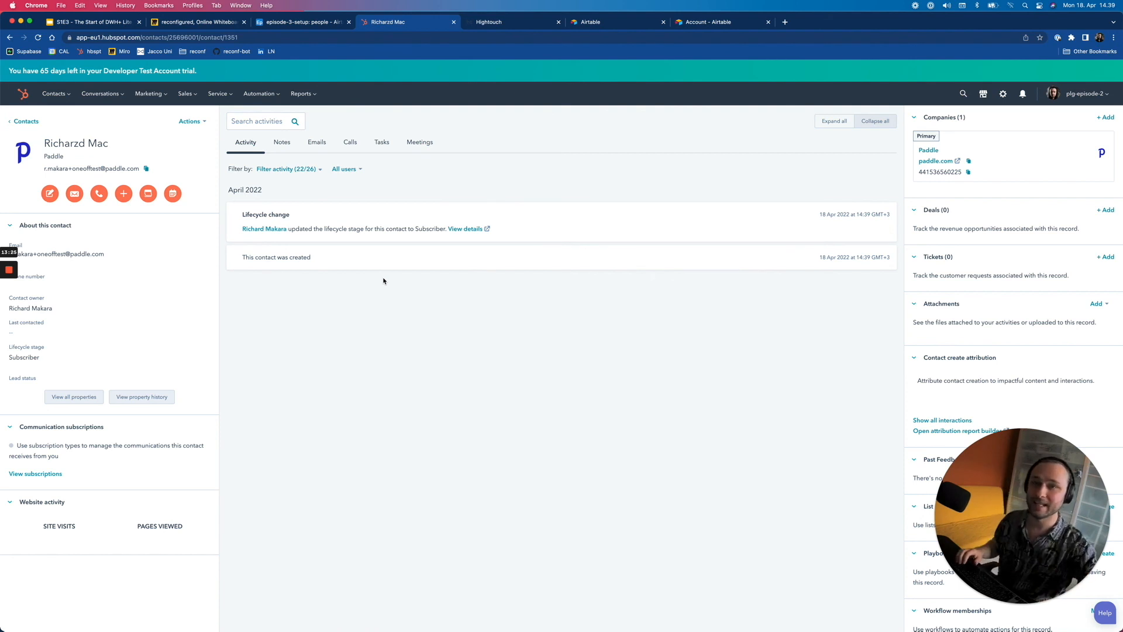
# - Verify the test contact synced as Airtable's fifth people row, then open its Paddle company record
pyautogui.click(270, 21)
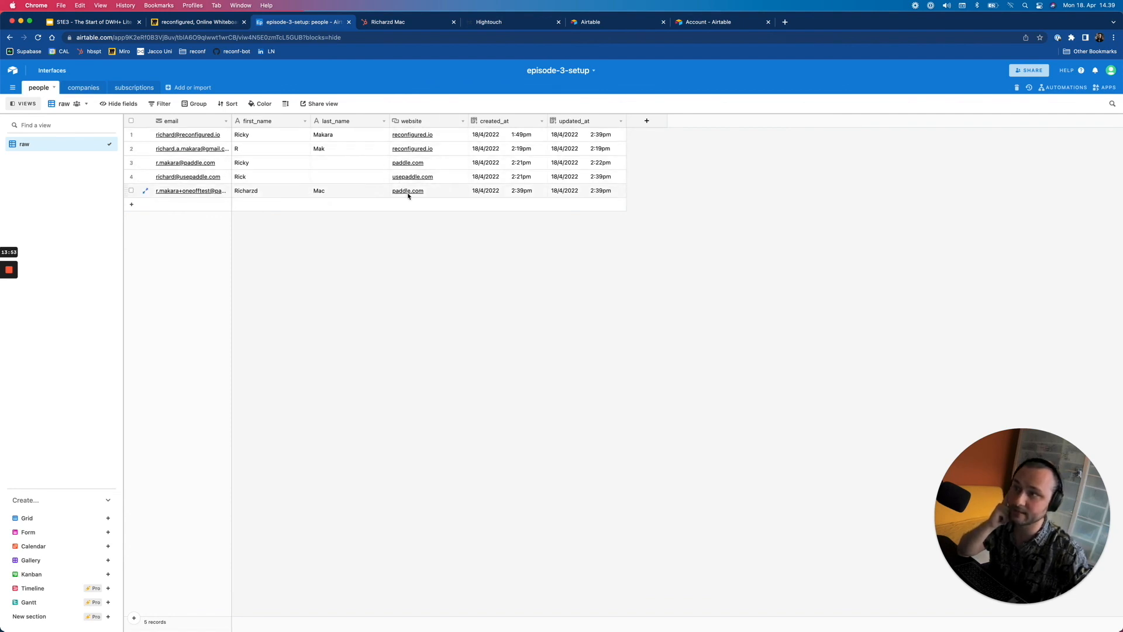
pyautogui.click(379, 24)
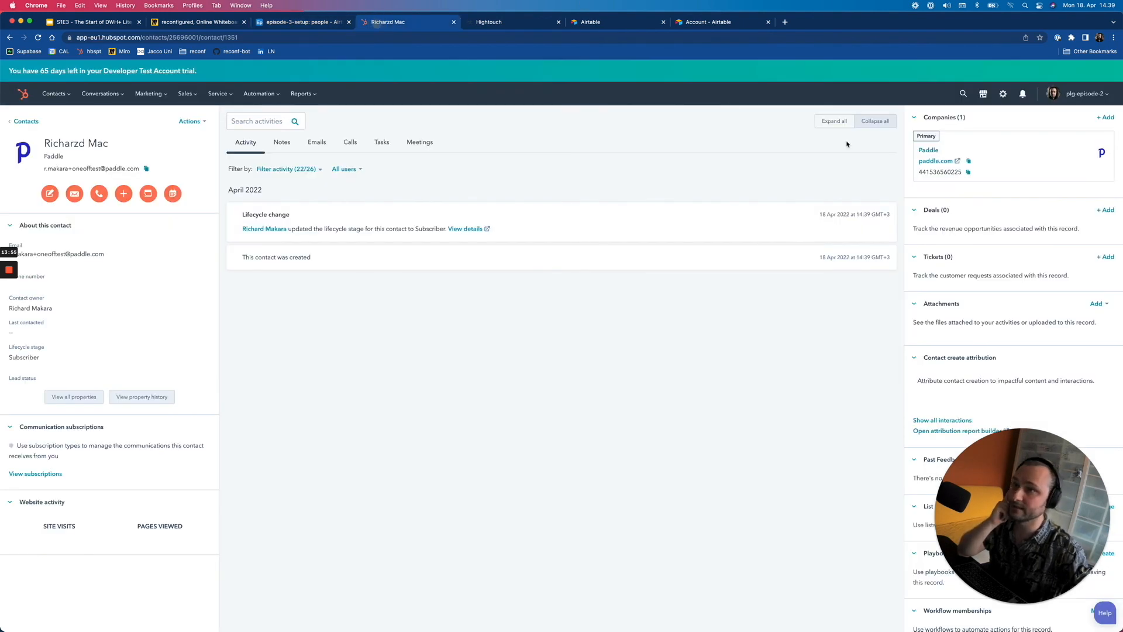
pyautogui.click(929, 151)
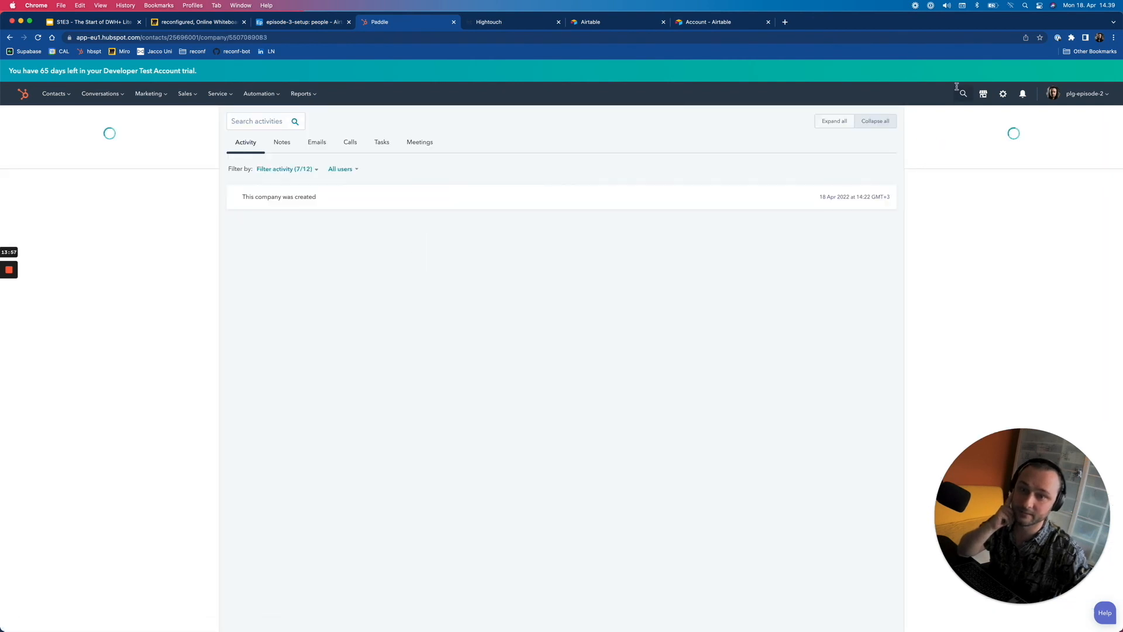